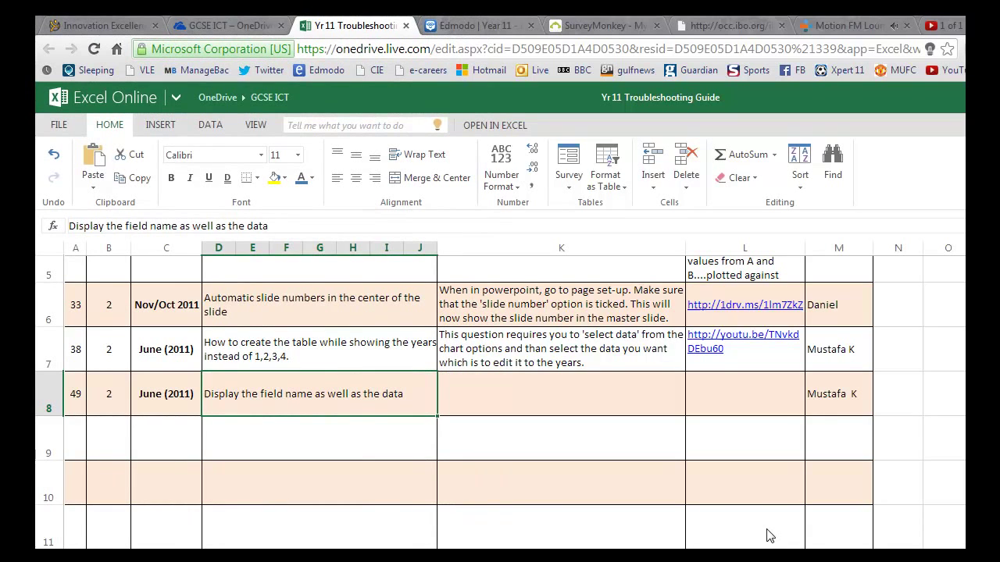
Review the row 8 entry in the troubleshooting guide, checking its name, problem description, date, paper and question number cells
{"action": "left_click", "coordinate": [819, 405]}
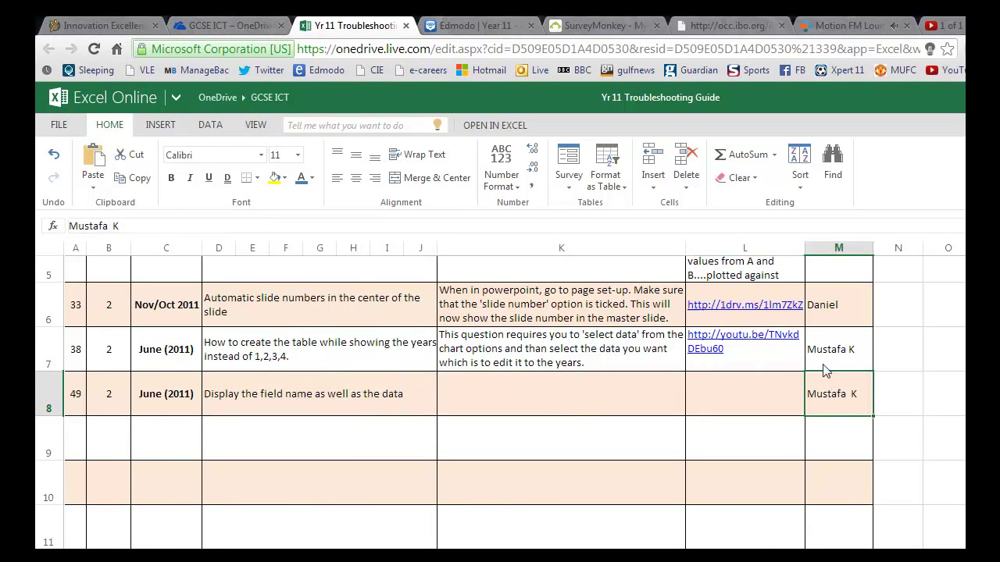
{"action": "left_click", "coordinate": [325, 400]}
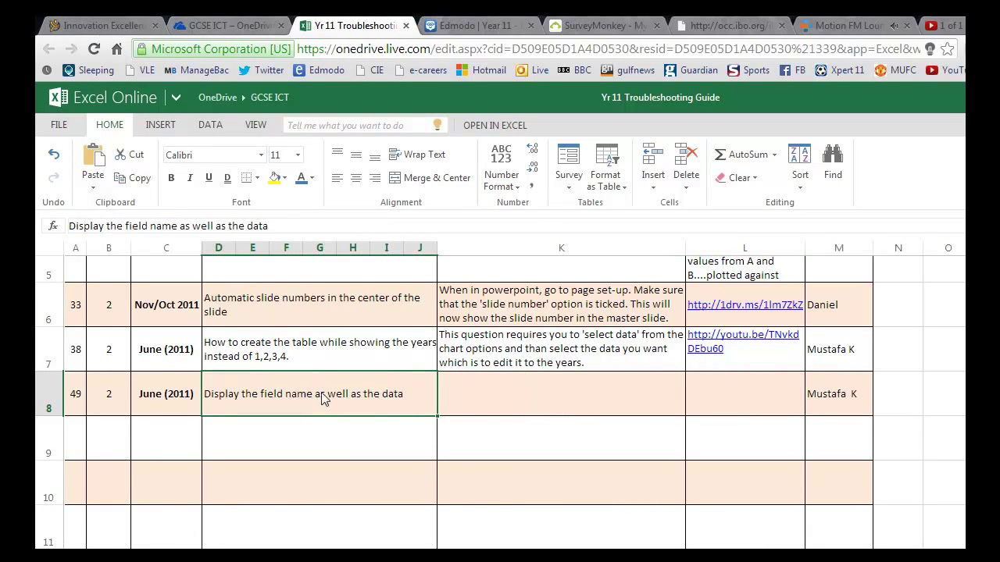
{"action": "left_click", "coordinate": [162, 401]}
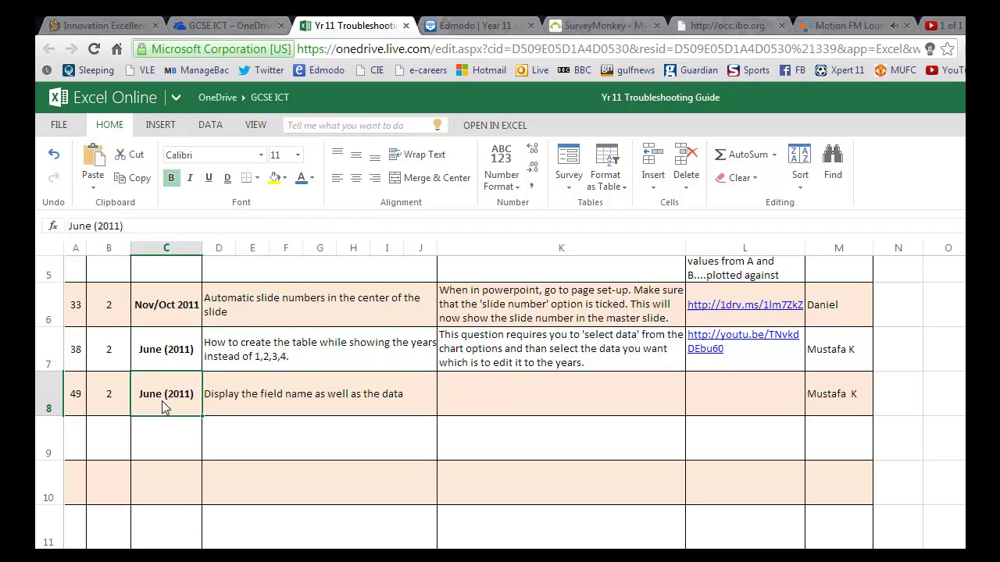
{"action": "left_click", "coordinate": [118, 403]}
{"action": "left_click", "coordinate": [74, 406]}
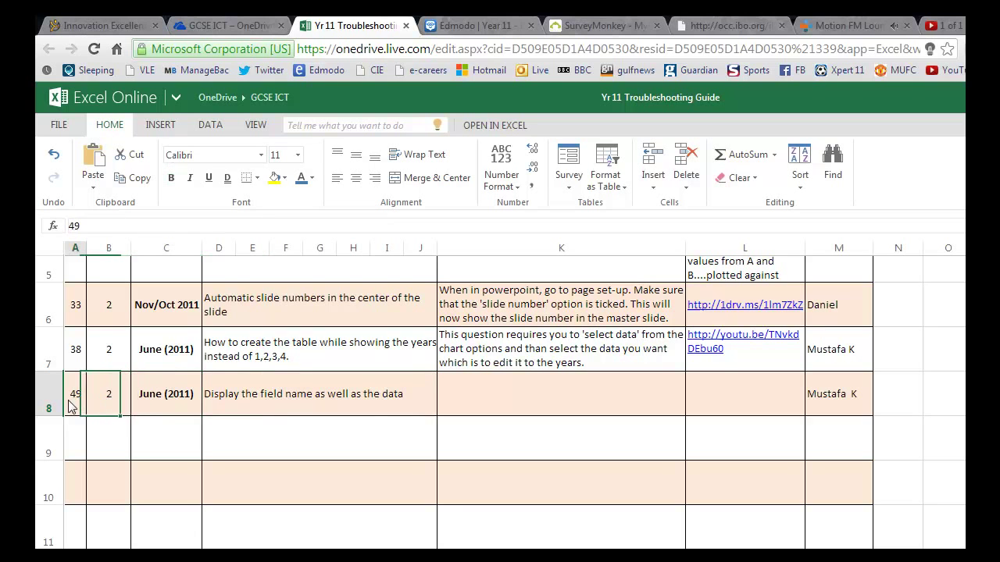
{"action": "left_click", "coordinate": [218, 398]}
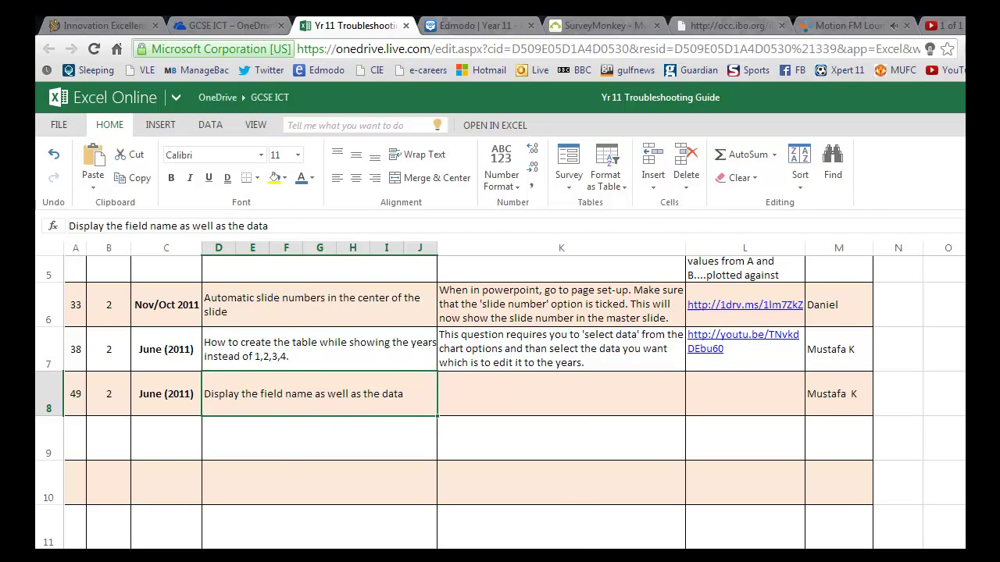
Switch to the June 2011 Question Paper 21 PDF in Adobe Reader and highlight question 49's field-name and record-selection requirements
{"action": "key", "text": "alt+Tab"}
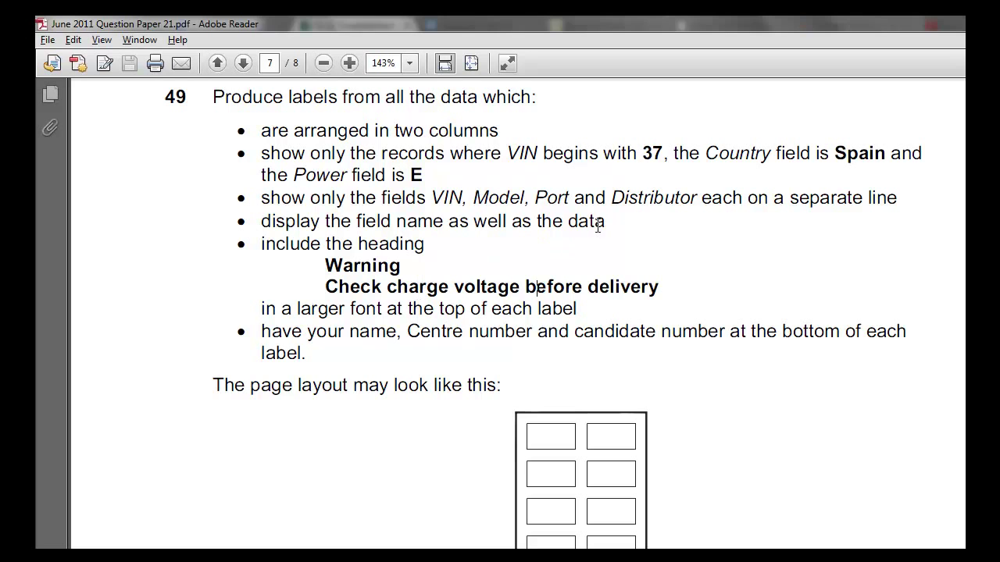
{"action": "left_click_drag", "start_coordinate": [606, 221], "coordinate": [264, 232]}
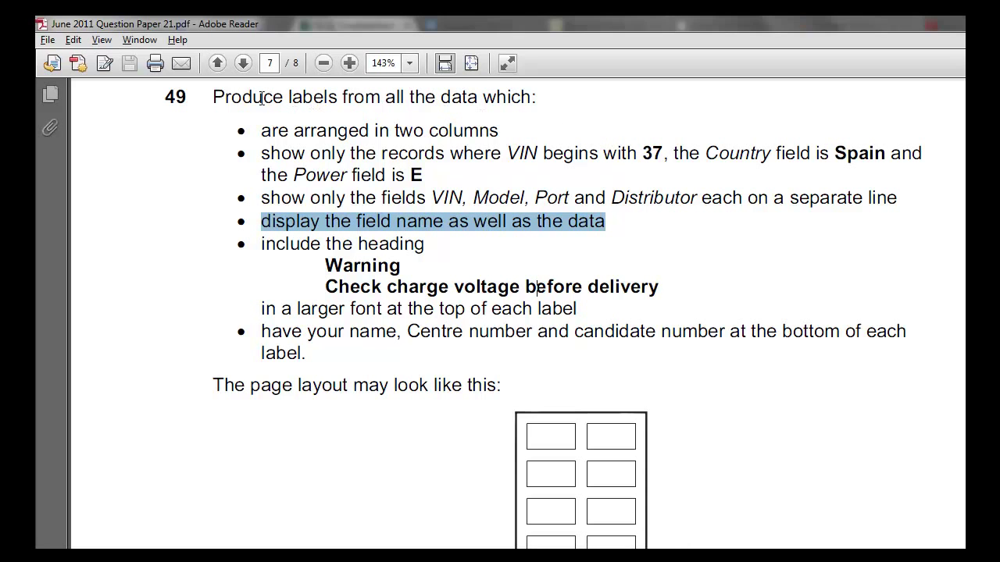
{"action": "left_click_drag", "start_coordinate": [262, 153], "coordinate": [811, 186]}
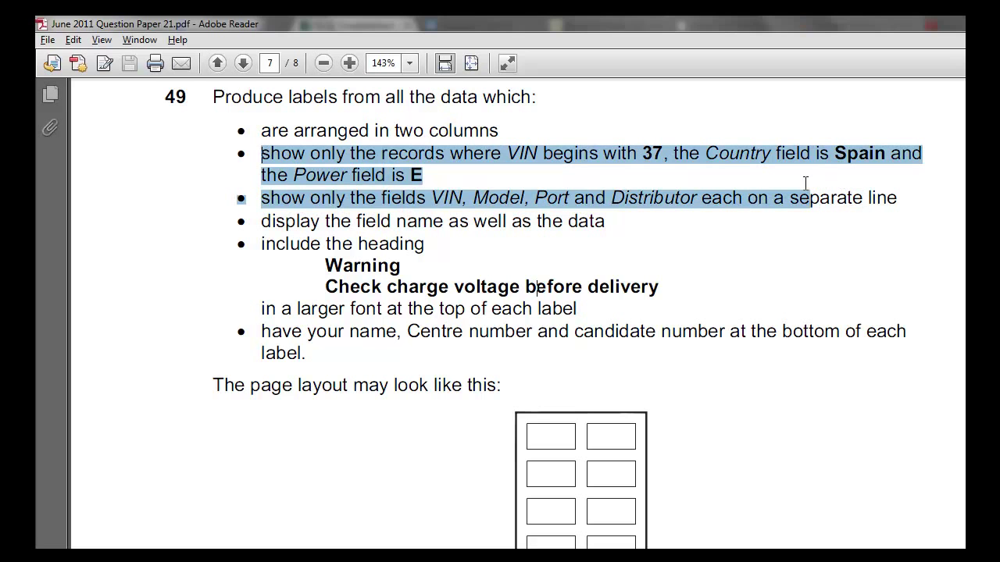
Switch to the Access database, create a query in design view from table JX1CARS21 and enlarge its field list to show every field
{"action": "key", "text": "alt+Tab"}
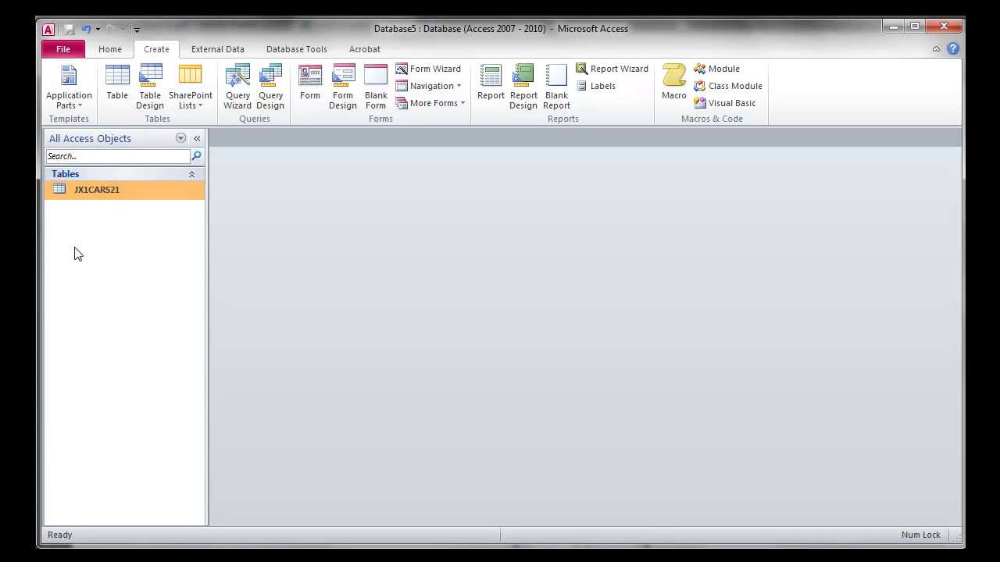
{"action": "left_click", "coordinate": [270, 84]}
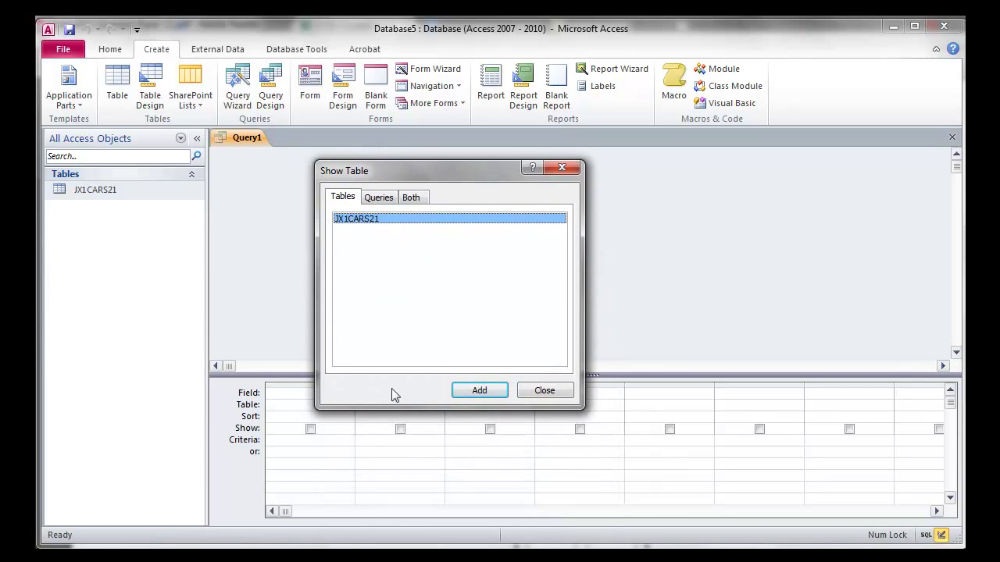
{"action": "left_click", "coordinate": [478, 390]}
{"action": "left_click", "coordinate": [543, 390]}
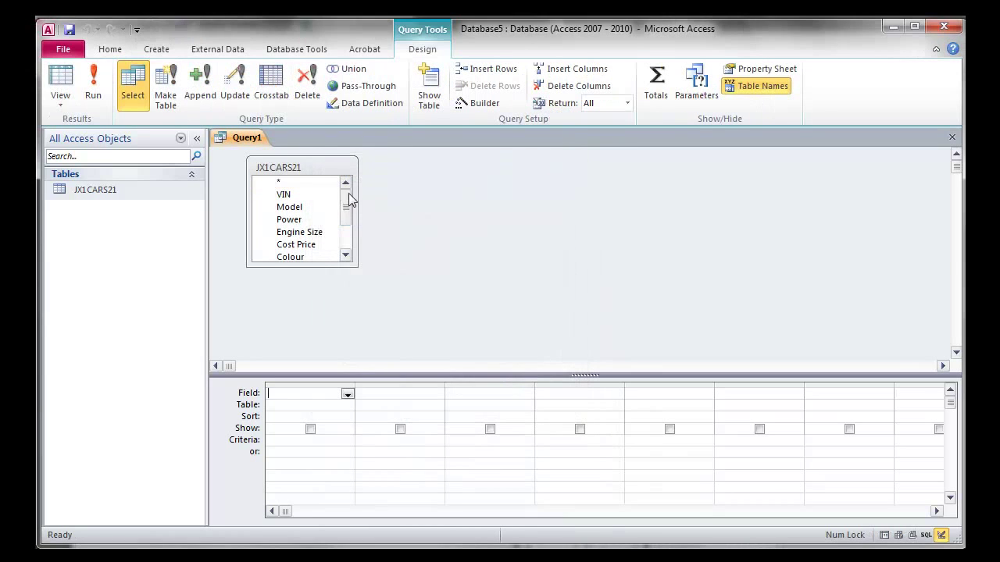
{"action": "left_click_drag", "start_coordinate": [356, 266], "coordinate": [489, 340]}
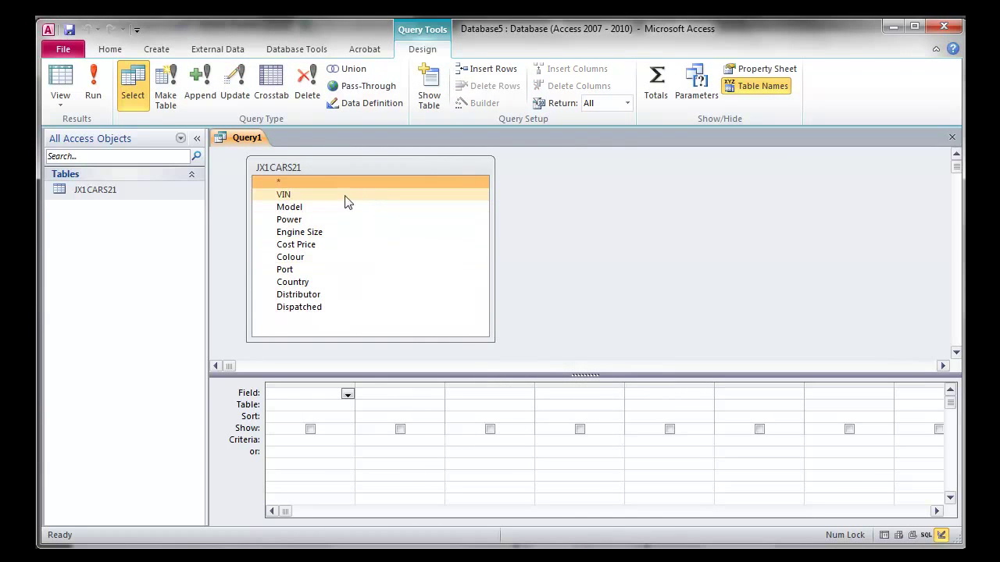
Add all fields of JX1CARS21, from VIN through Dispatched, to the query design grid
{"action": "double_click", "coordinate": [345, 195]}
{"action": "double_click", "coordinate": [346, 207]}
{"action": "double_click", "coordinate": [349, 221]}
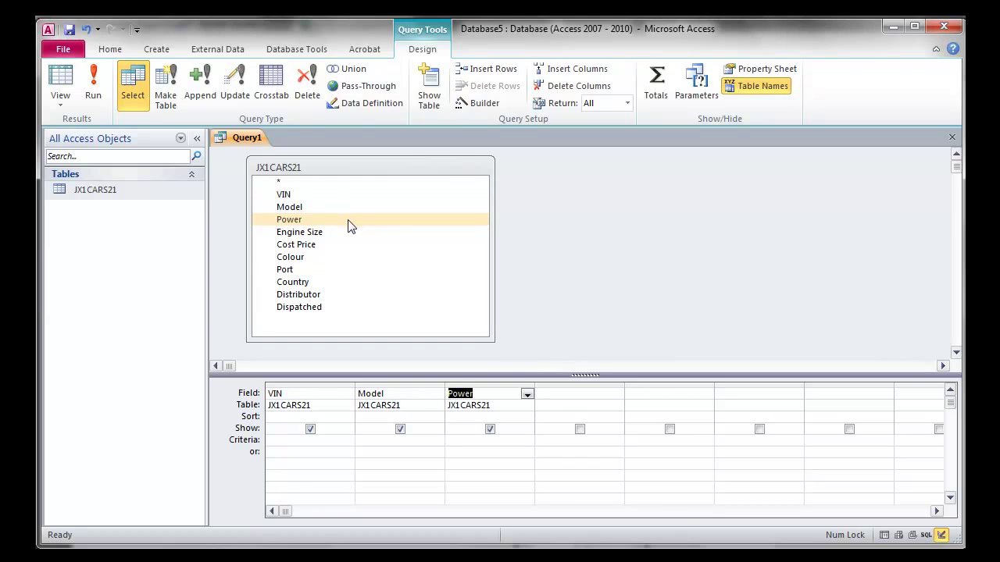
{"action": "double_click", "coordinate": [349, 232]}
{"action": "double_click", "coordinate": [346, 245]}
{"action": "left_click", "coordinate": [344, 257]}
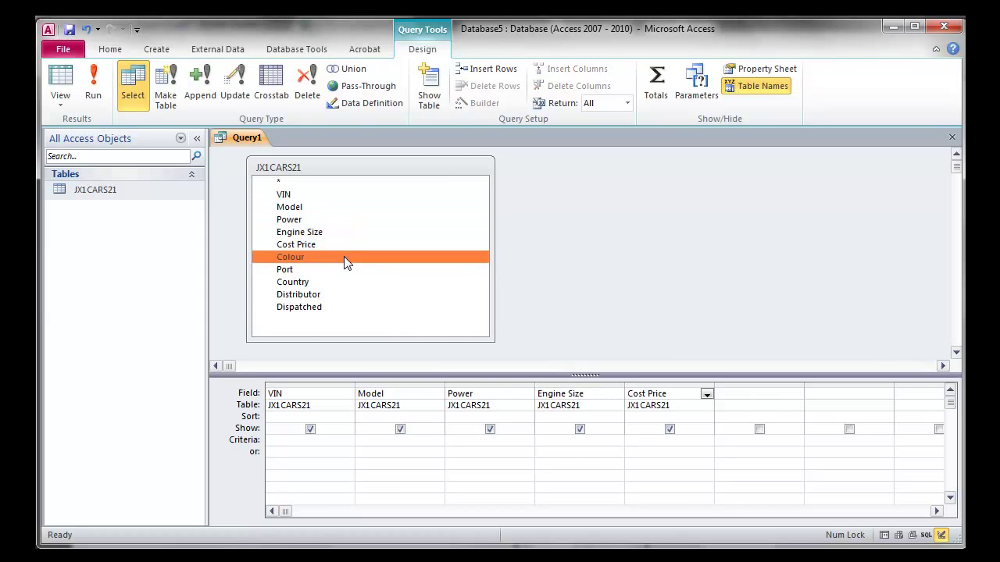
{"action": "double_click", "coordinate": [344, 257]}
{"action": "double_click", "coordinate": [342, 270]}
{"action": "left_click", "coordinate": [341, 283]}
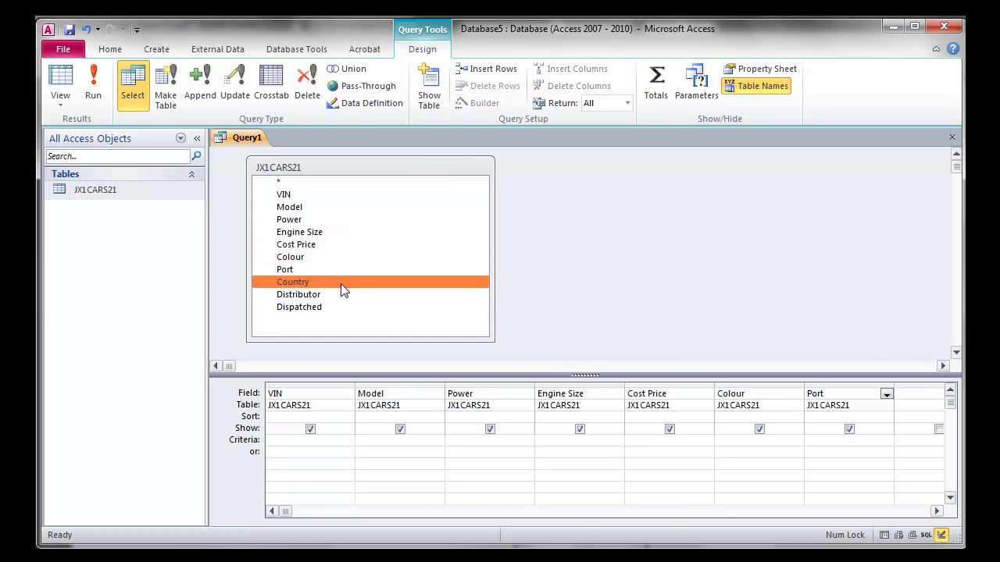
{"action": "double_click", "coordinate": [341, 284]}
{"action": "double_click", "coordinate": [345, 304]}
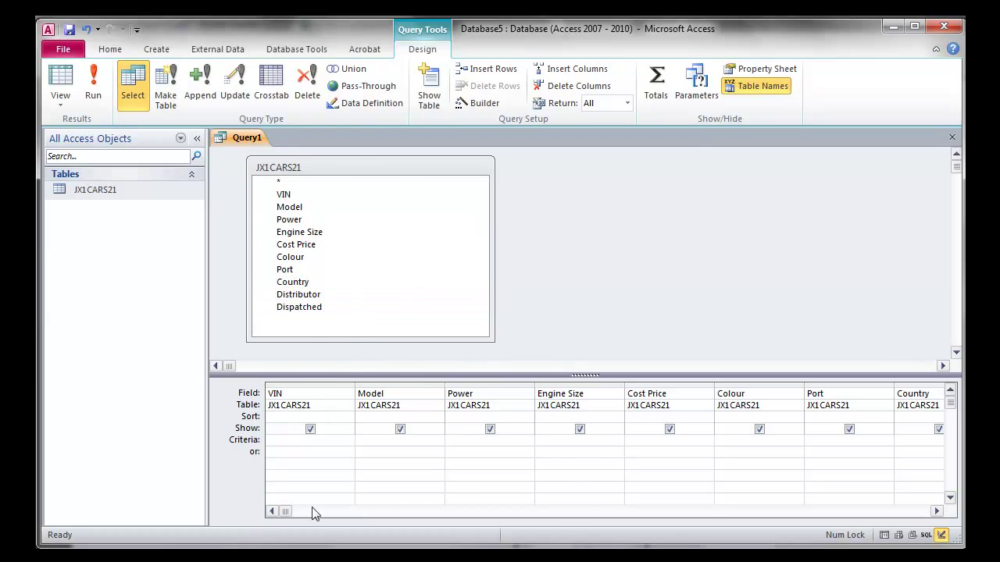
Switch to the question paper and review question 49's two-column layout, sample label page and VIN begins with 37 condition
{"action": "key", "text": "alt+Tab"}
{"action": "left_click_drag", "start_coordinate": [261, 130], "coordinate": [498, 132]}
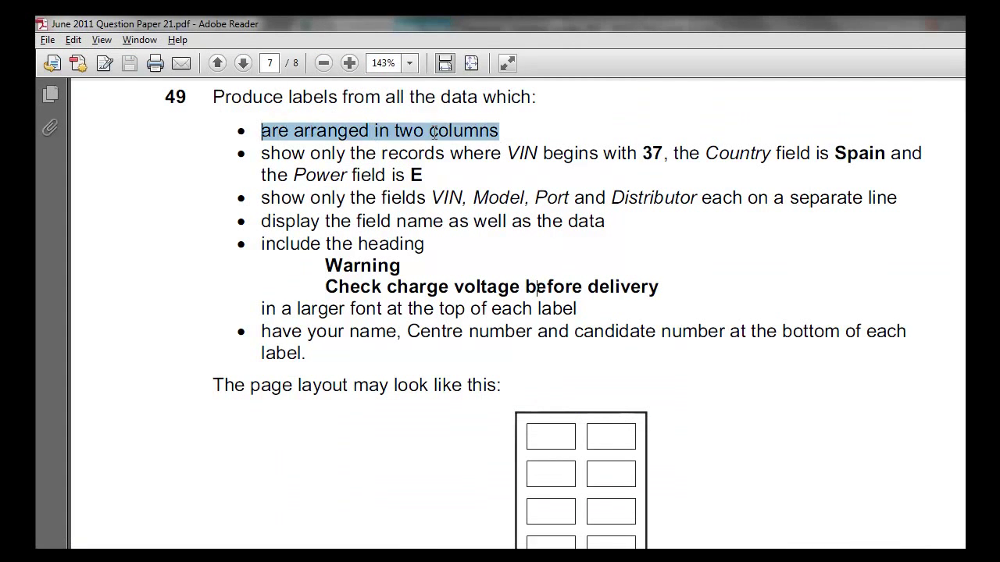
{"action": "scroll", "coordinate": [602, 370], "scroll_direction": "down", "scroll_amount": 3}
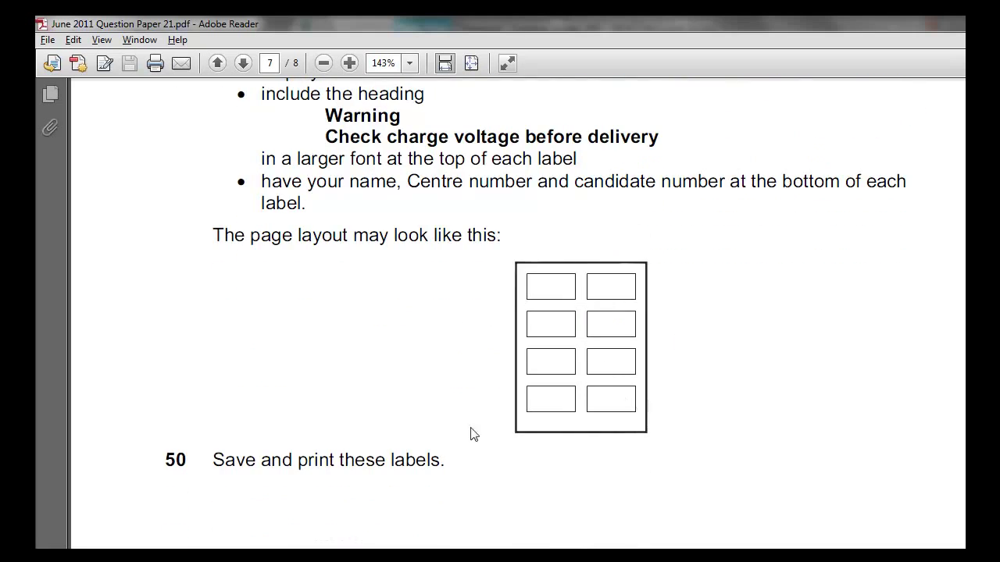
{"action": "scroll", "coordinate": [477, 380], "scroll_direction": "up", "scroll_amount": 3}
{"action": "scroll", "coordinate": [477, 380], "scroll_direction": "up", "scroll_amount": 2}
{"action": "scroll", "coordinate": [478, 379], "scroll_direction": "down", "scroll_amount": 2}
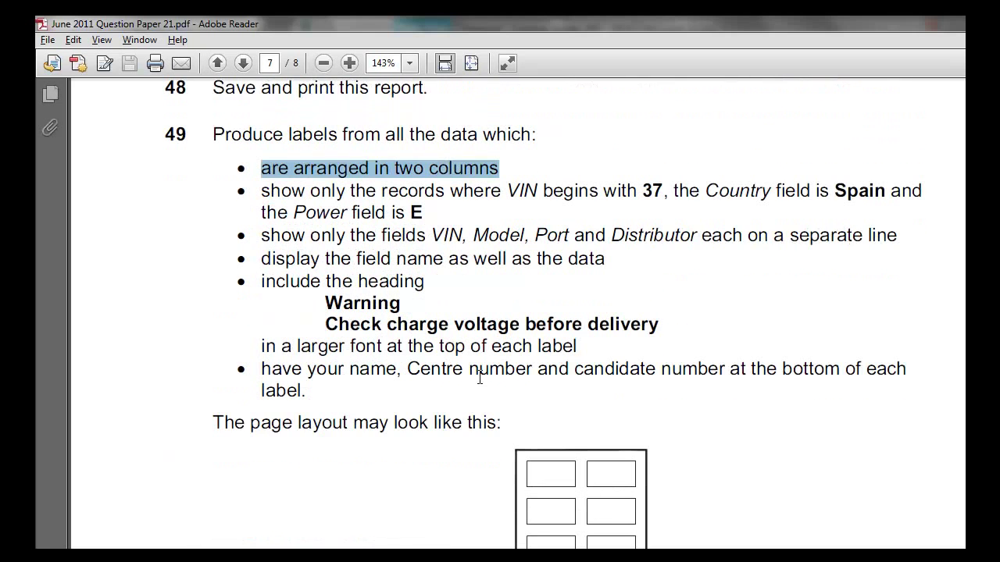
{"action": "left_click_drag", "start_coordinate": [263, 151], "coordinate": [659, 159]}
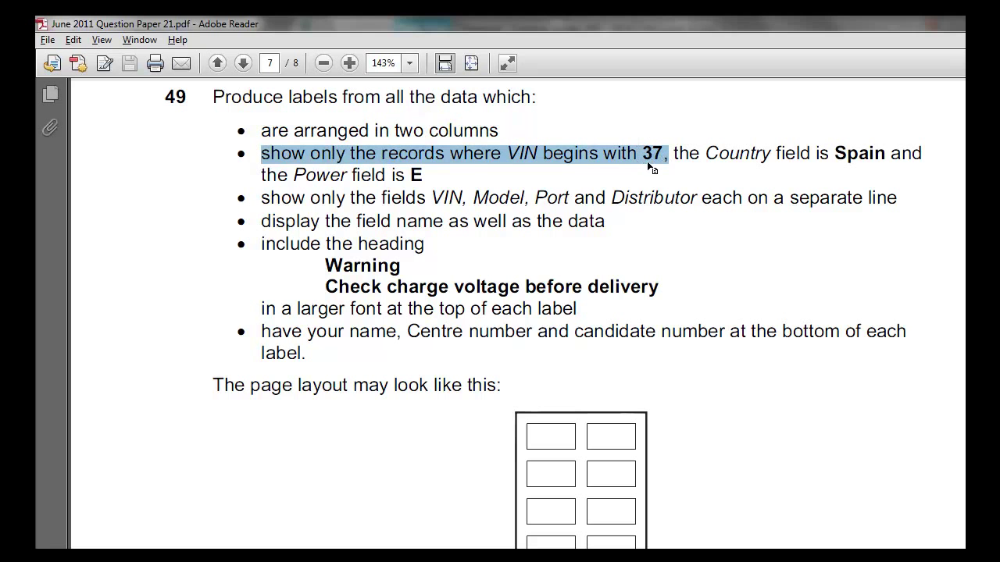
Switch back to Access, try running the query with the VIN criterion "37", and clear that criterion in the design grid
{"action": "key", "text": "alt+Tab"}
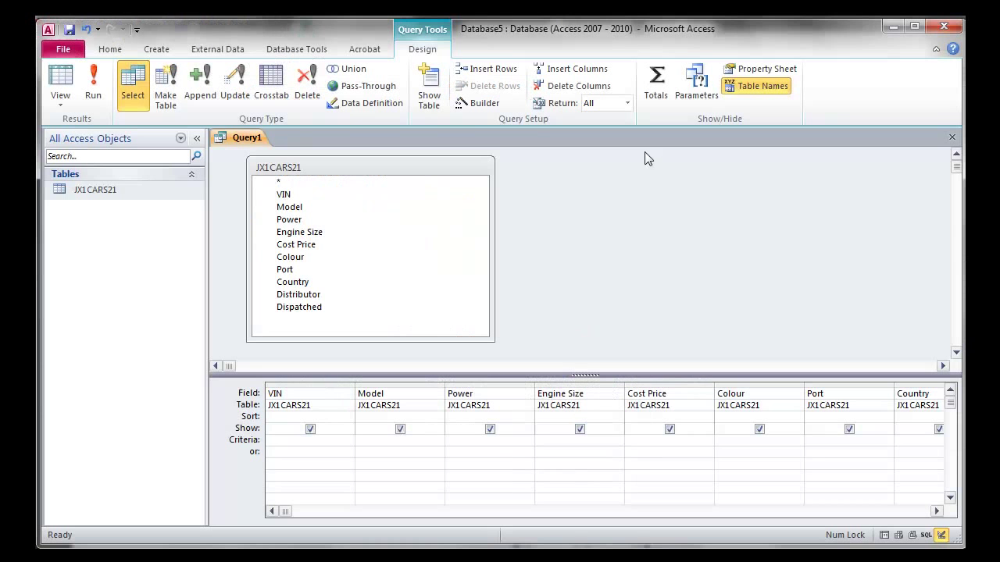
{"action": "left_click", "coordinate": [311, 441]}
{"action": "left_click", "coordinate": [93, 86]}
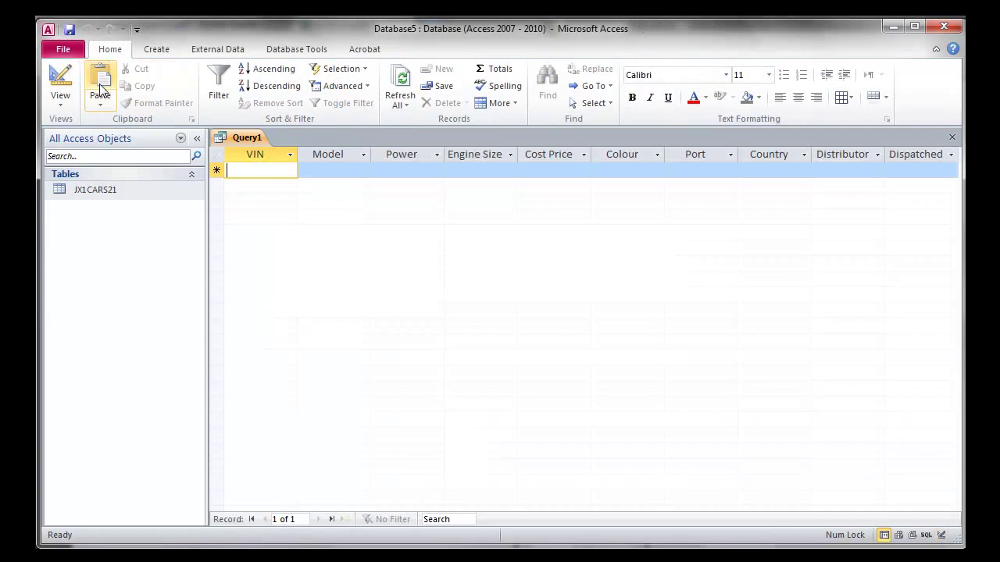
{"action": "left_click", "coordinate": [61, 78]}
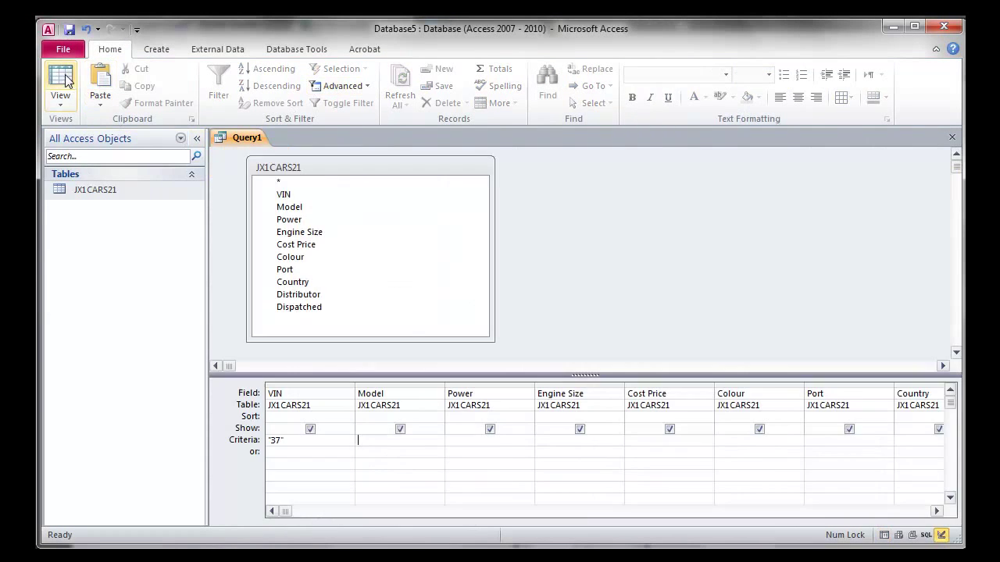
{"action": "left_click", "coordinate": [262, 439]}
{"action": "key", "text": "Delete"}
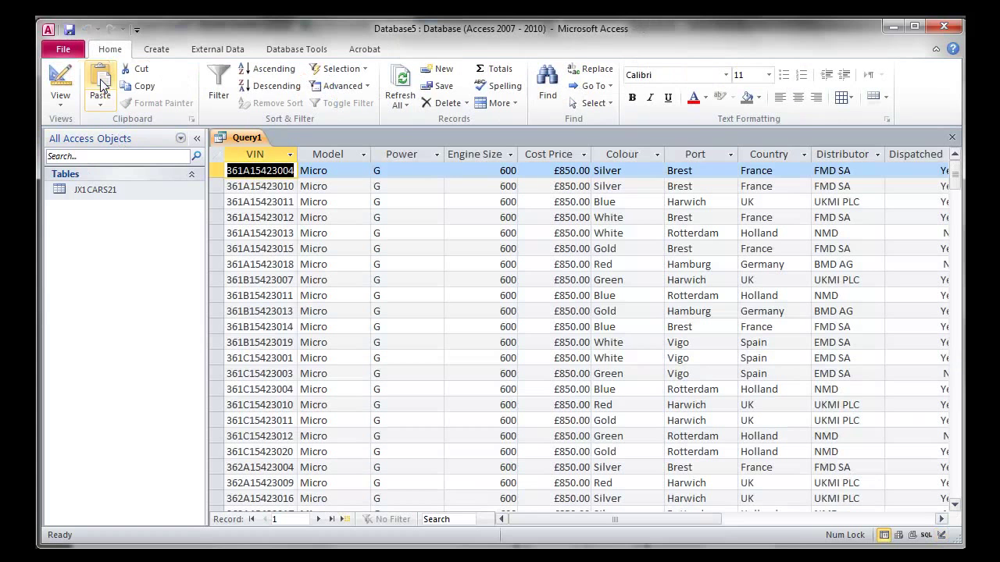
Run the query without criteria and examine how the VIN values in the records begin
{"action": "left_click", "coordinate": [94, 87]}
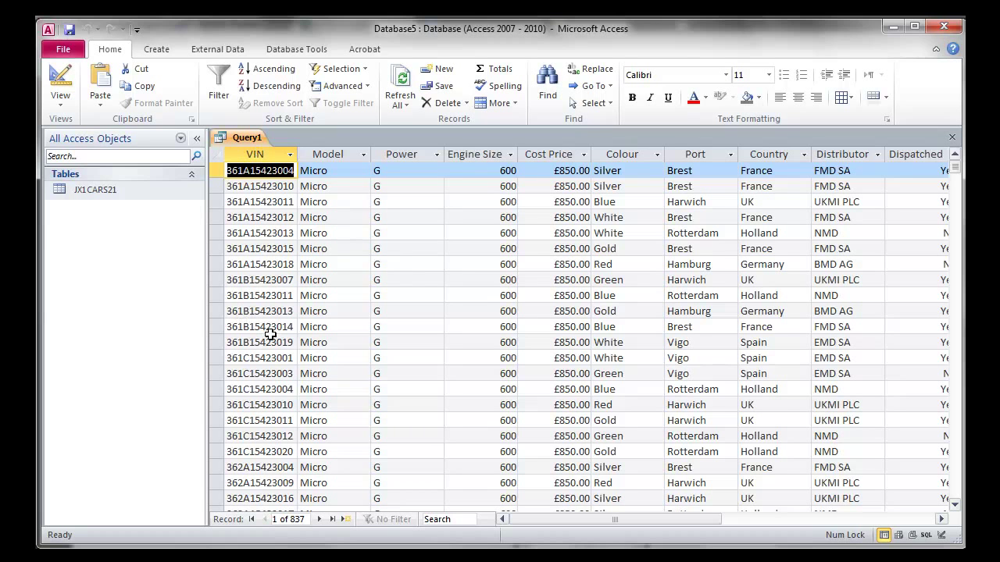
{"action": "scroll", "coordinate": [268, 331], "scroll_direction": "down", "scroll_amount": 15}
{"action": "scroll", "coordinate": [268, 333], "scroll_direction": "down", "scroll_amount": 20}
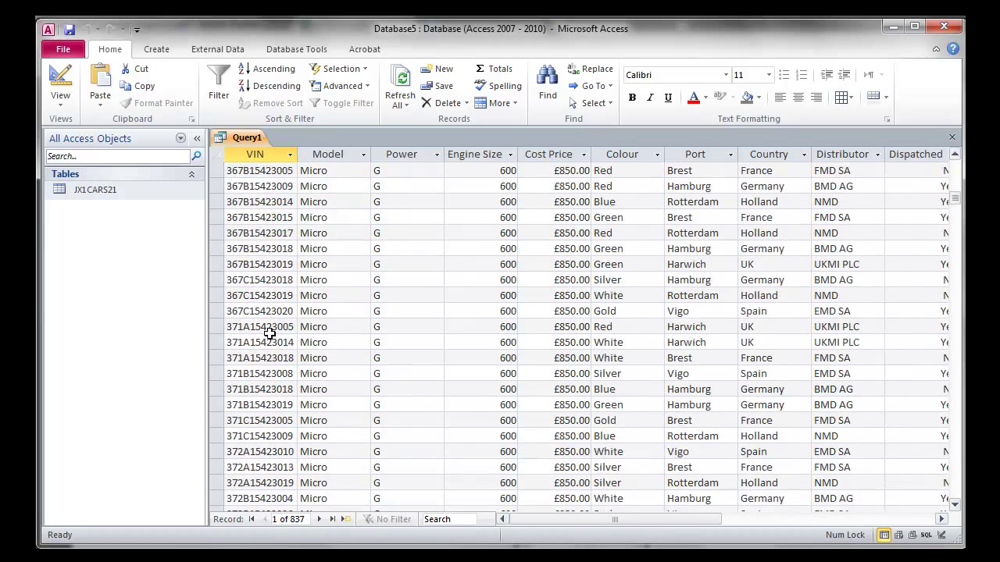
{"action": "scroll", "coordinate": [268, 324], "scroll_direction": "up", "scroll_amount": 20}
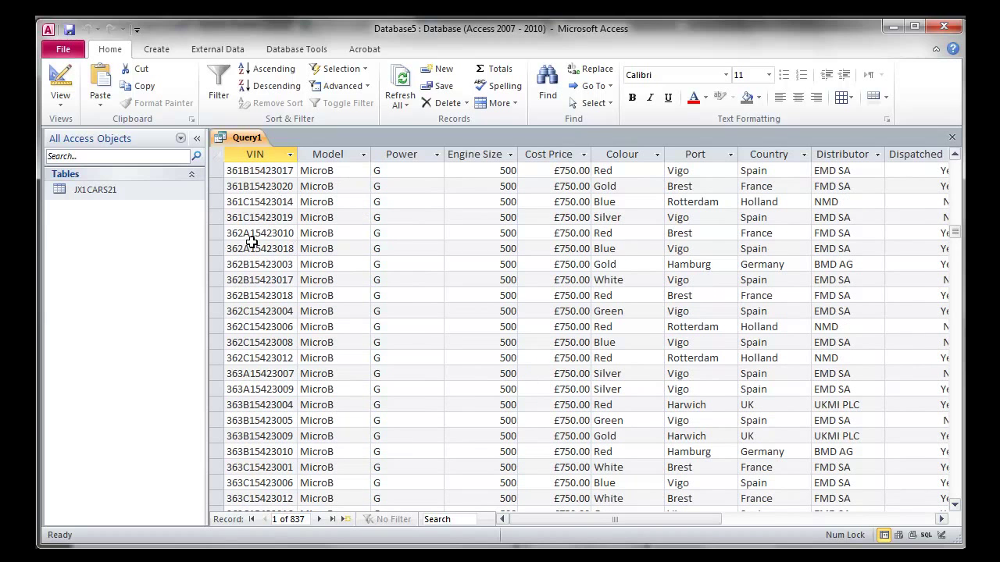
Try running the query with the VIN criterion like 37
{"action": "left_click", "coordinate": [60, 78]}
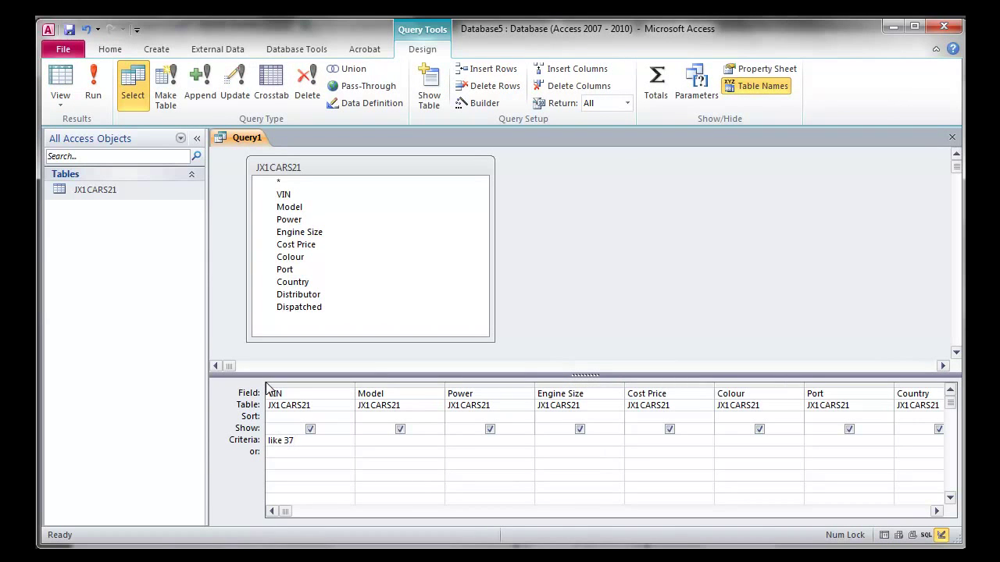
{"action": "key", "text": "Tab"}
{"action": "left_click", "coordinate": [103, 93]}
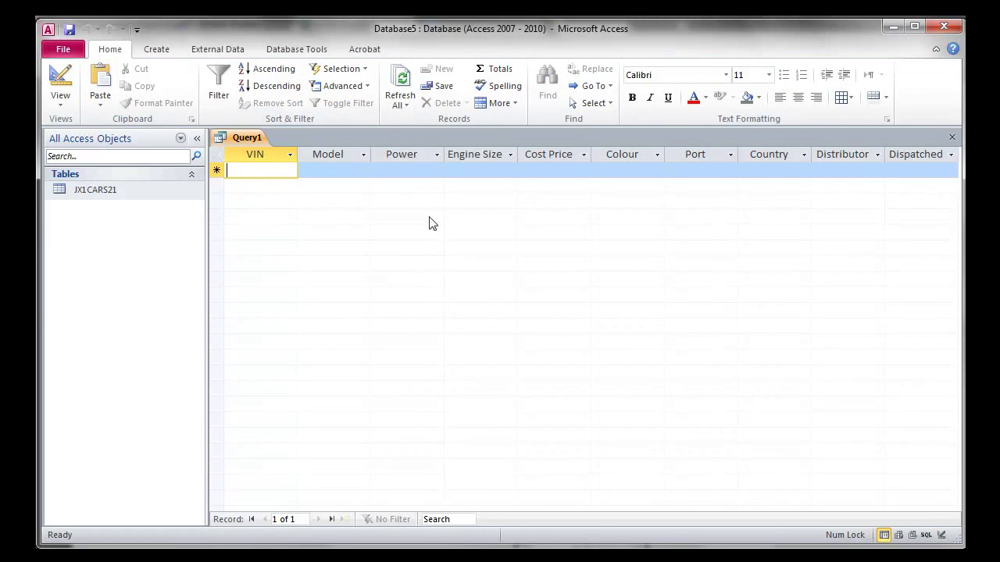
Set the VIN criterion to Like "37*", run the query to check the records, and return to design view
{"action": "left_click", "coordinate": [63, 82]}
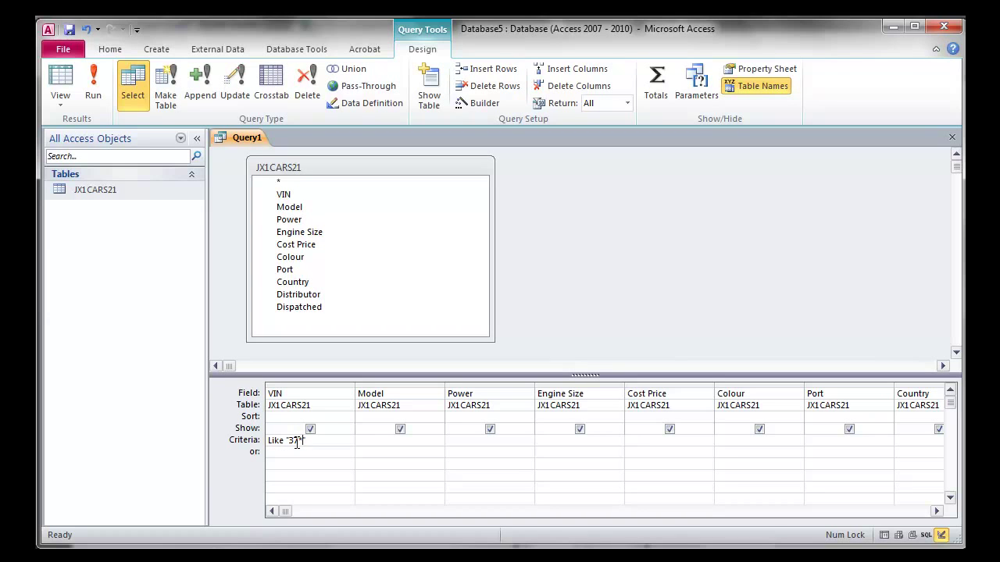
{"action": "left_click", "coordinate": [99, 91]}
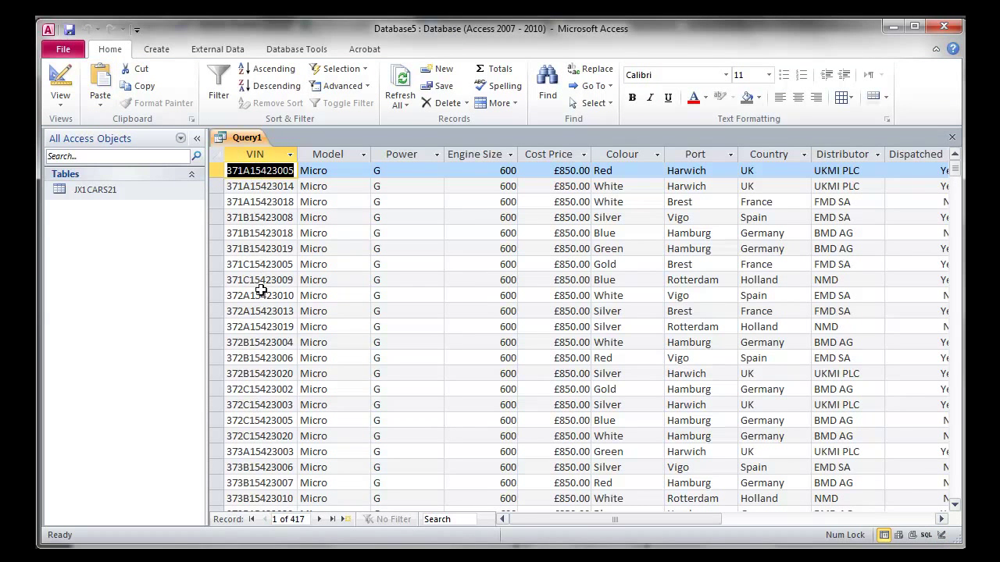
{"action": "left_click", "coordinate": [57, 83]}
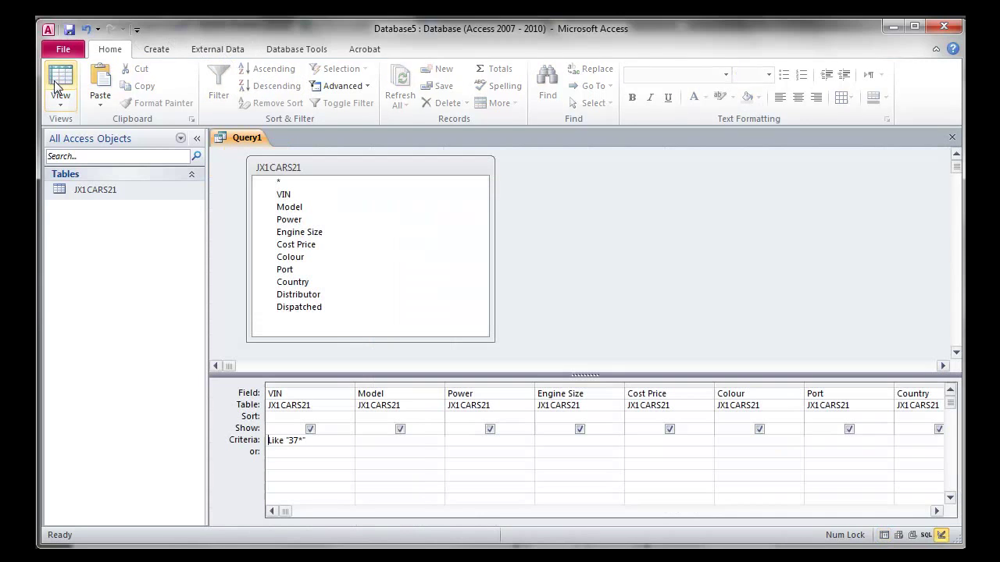
Check the question paper's condition that the Country field is Spain, and switch back to the Access query design
{"action": "key", "text": "alt+Tab"}
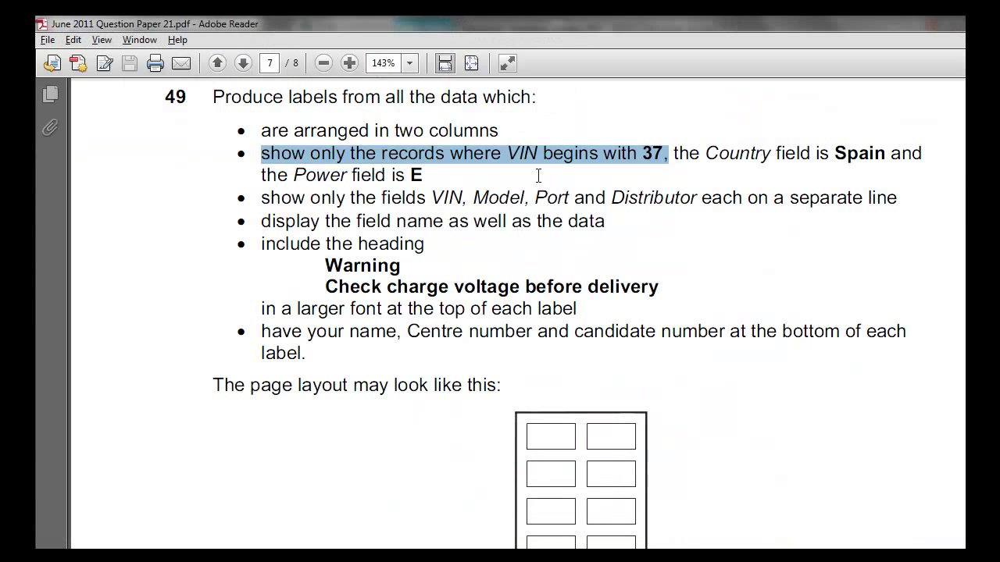
{"action": "left_click_drag", "start_coordinate": [708, 153], "coordinate": [854, 153]}
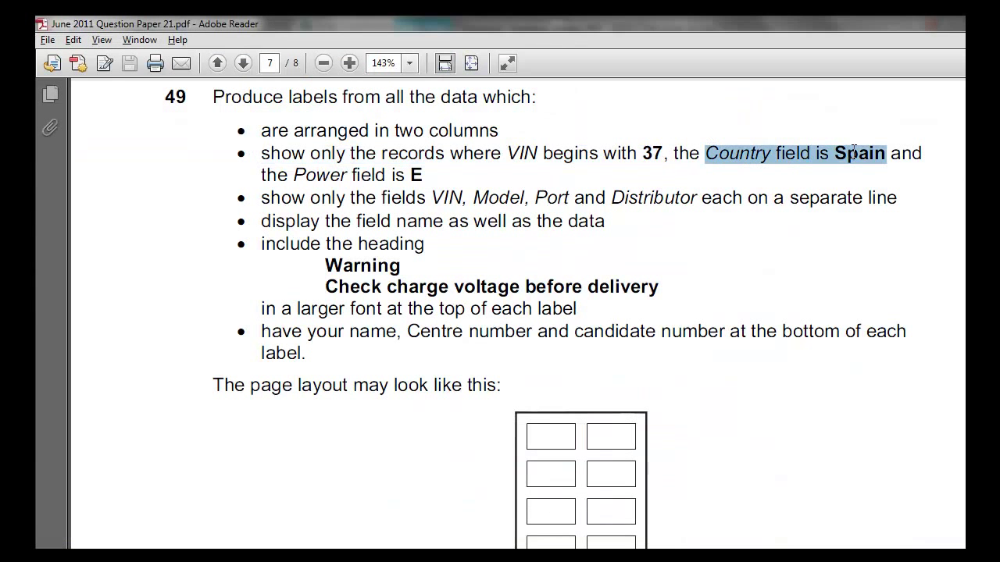
{"action": "key", "text": "alt+Tab"}
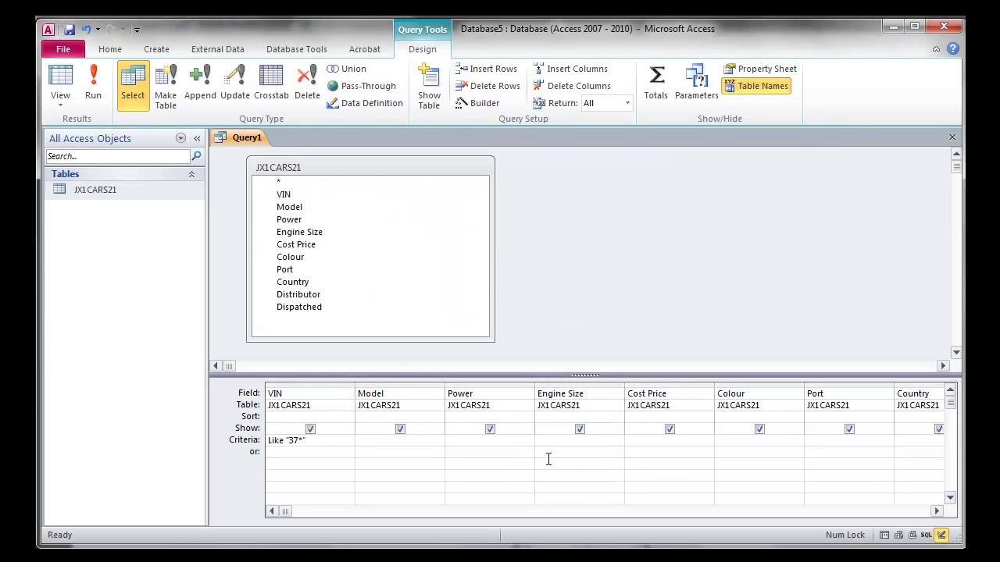
Set the Country criterion to "Spain", run the query to check the records, and return to design view
{"action": "left_click", "coordinate": [912, 440]}
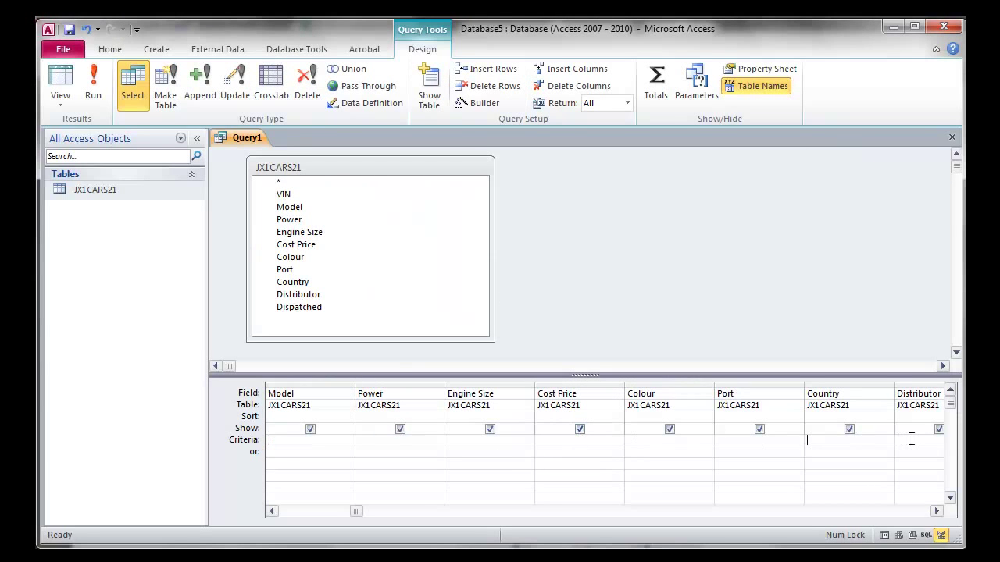
{"action": "type", "text": "Spain"}
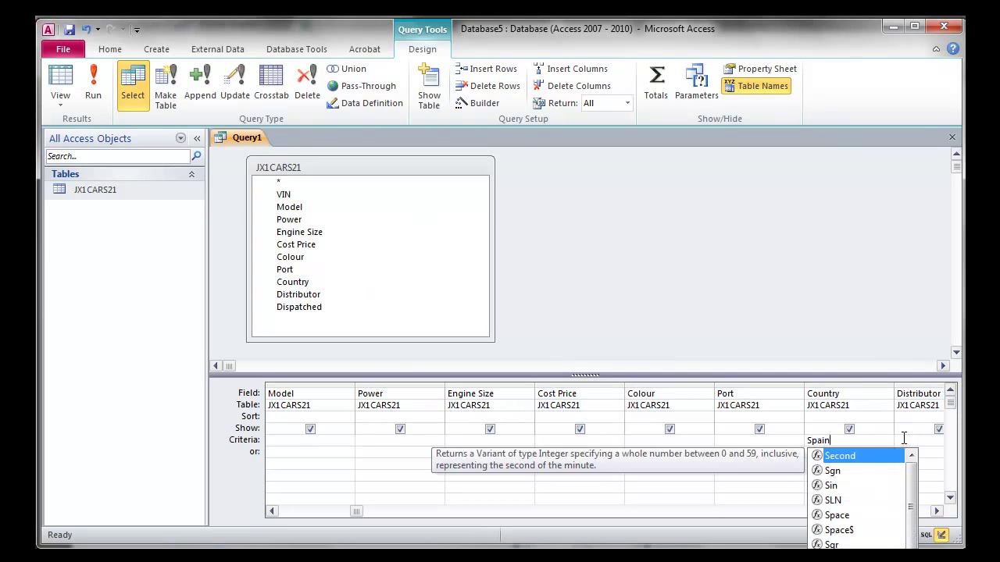
{"action": "left_click", "coordinate": [904, 439]}
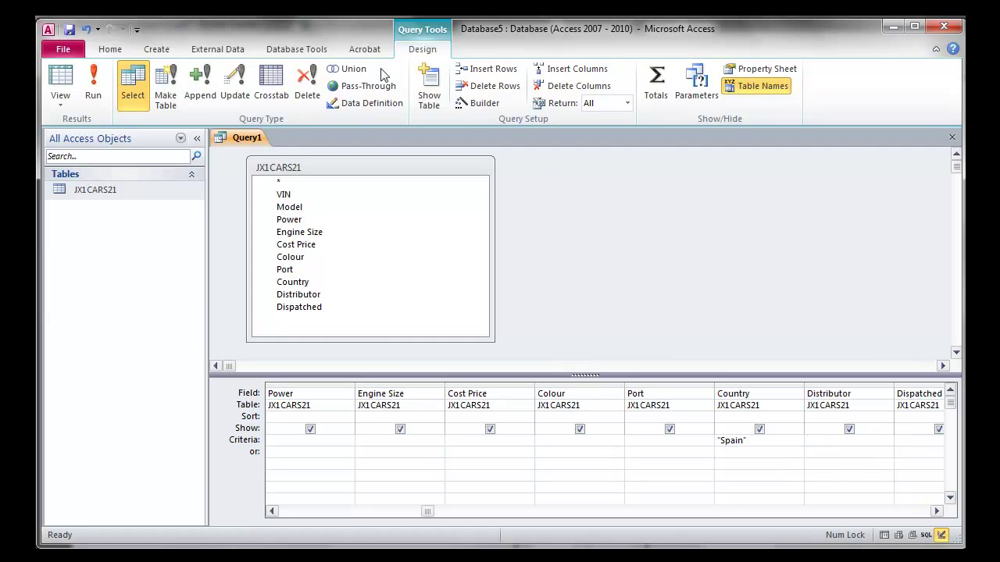
{"action": "left_click", "coordinate": [94, 84]}
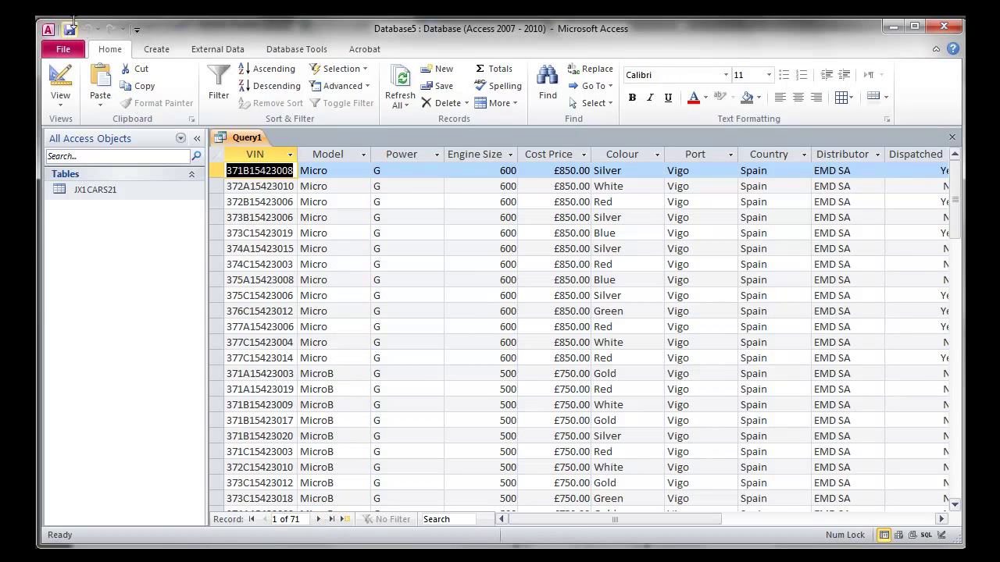
{"action": "left_click", "coordinate": [60, 78]}
Check the question paper's condition on the Power field, and switch back to the Access query design
{"action": "key", "text": "alt+Tab"}
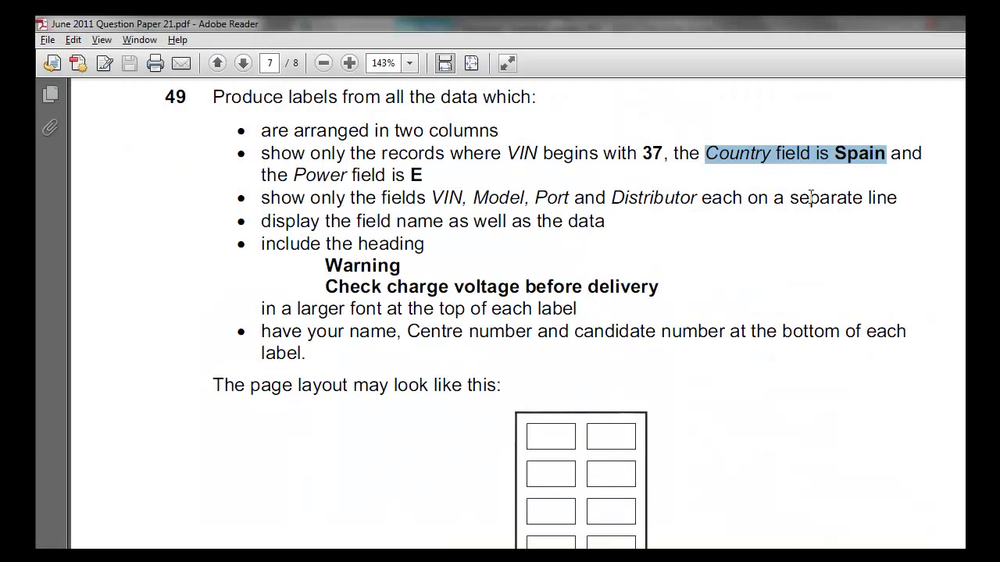
{"action": "left_click_drag", "start_coordinate": [295, 175], "coordinate": [422, 175]}
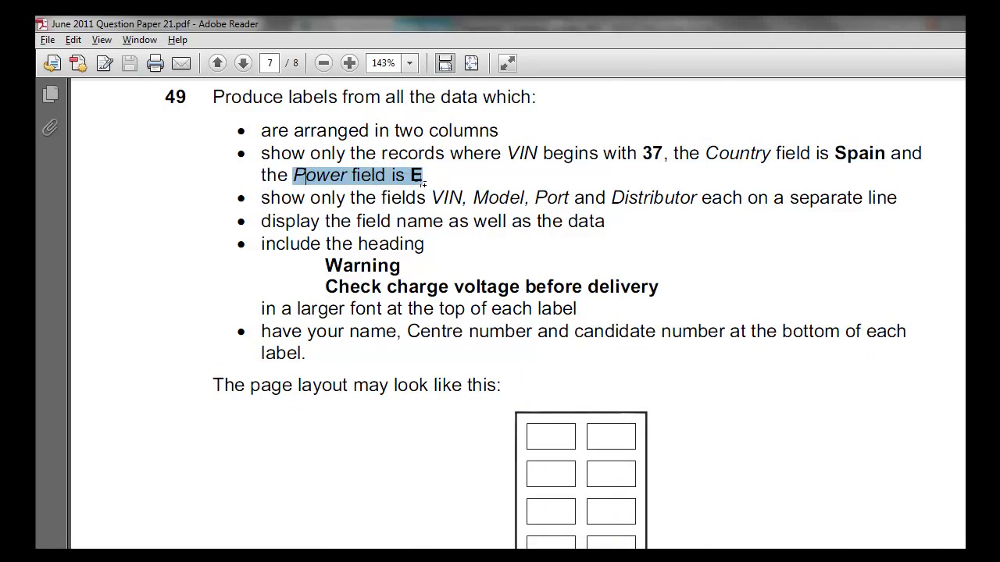
{"action": "key", "text": "alt+Tab"}
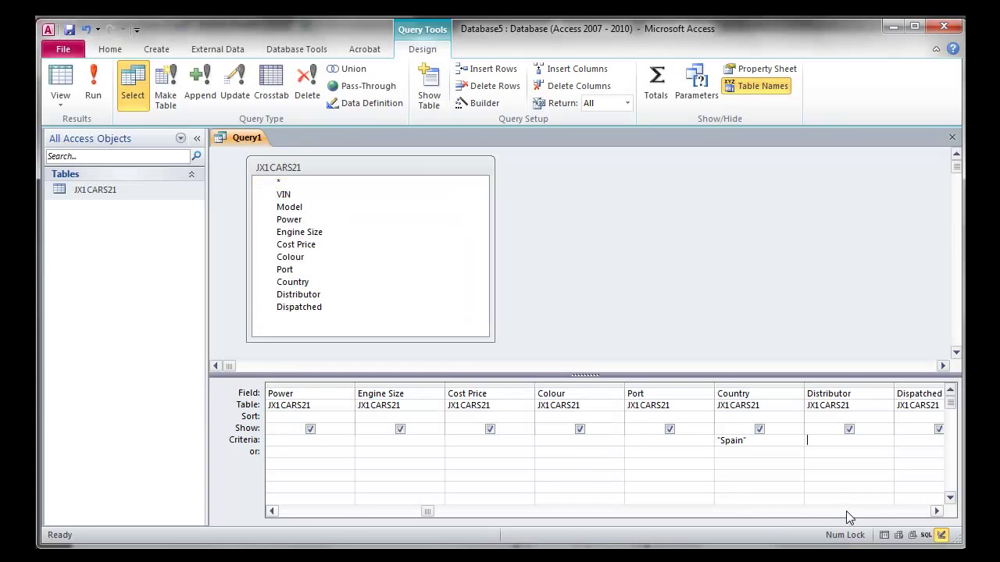
Set the Power criterion to "E", run the query to check the records, and return to design view
{"action": "left_click", "coordinate": [887, 511]}
{"action": "left_click", "coordinate": [887, 513]}
{"action": "left_click", "coordinate": [887, 514]}
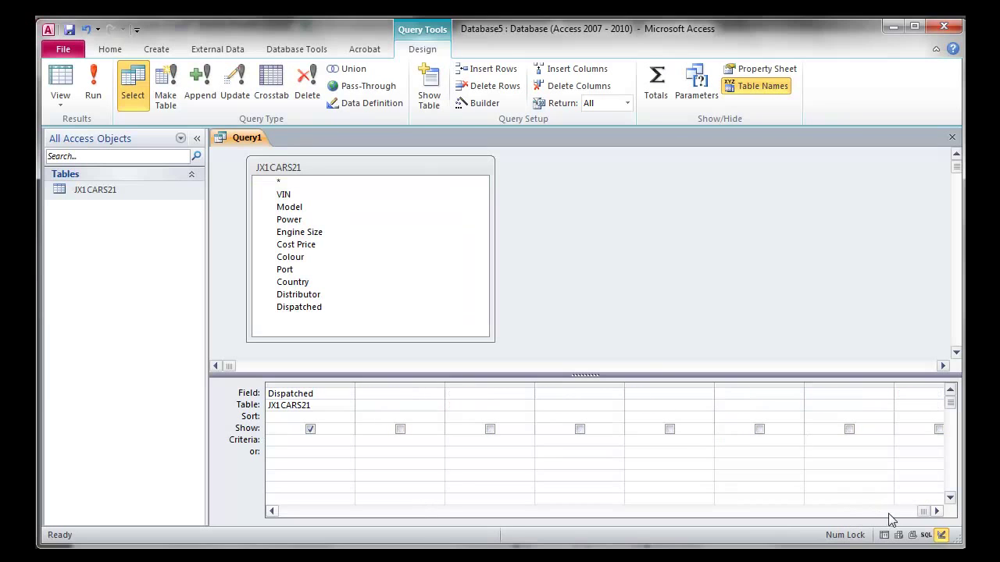
{"action": "left_click_drag", "start_coordinate": [270, 513], "coordinate": [271, 513]}
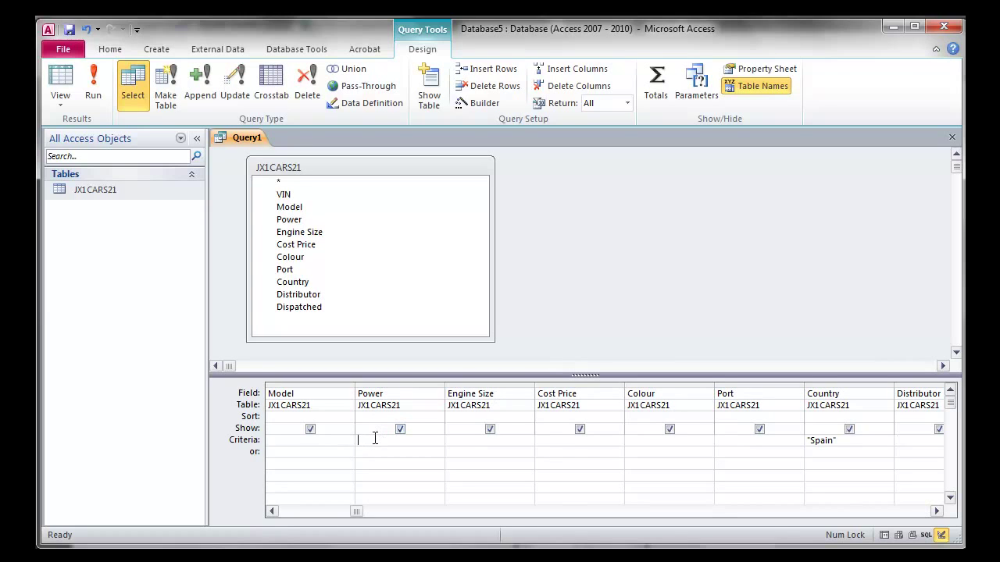
{"action": "type", "text": "Err"}
{"action": "key", "text": "BackSpace"}
{"action": "key", "text": "BackSpace"}
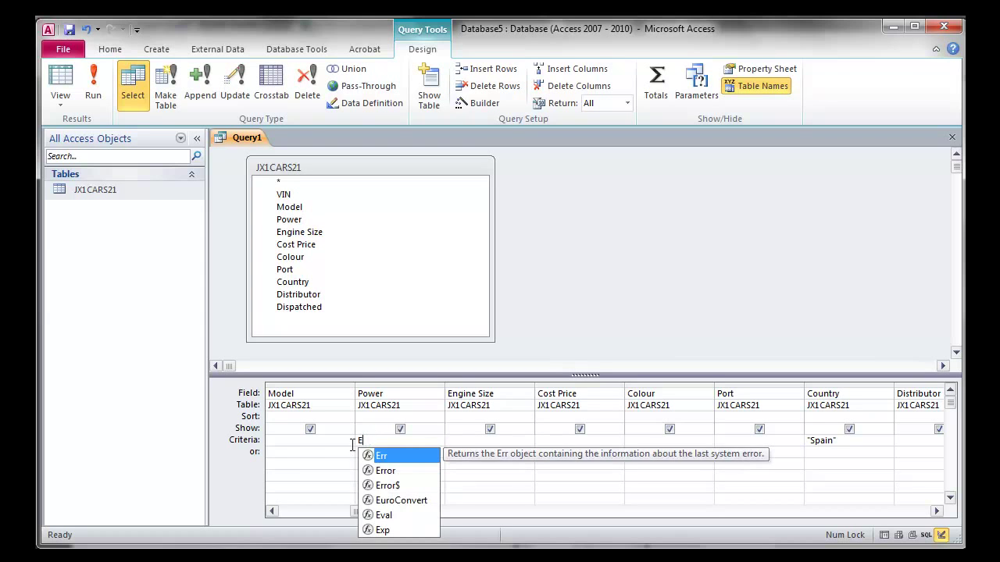
{"action": "left_click", "coordinate": [335, 452]}
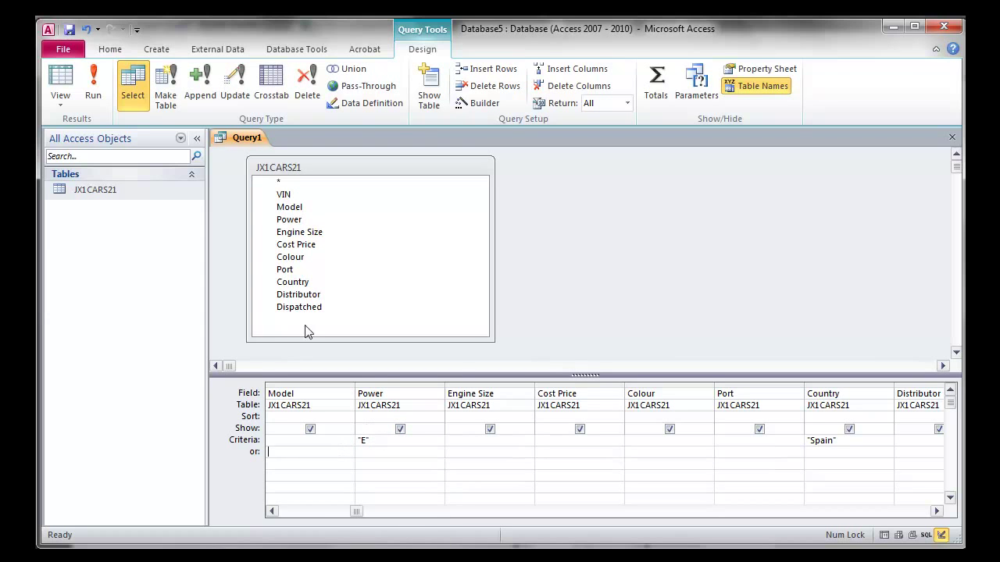
{"action": "left_click", "coordinate": [94, 88]}
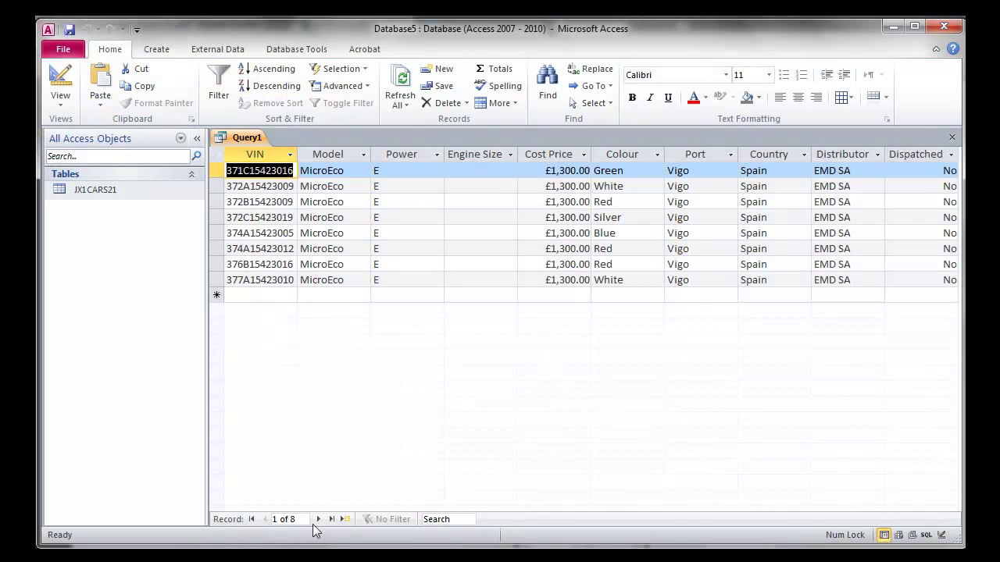
{"action": "left_click", "coordinate": [69, 72]}
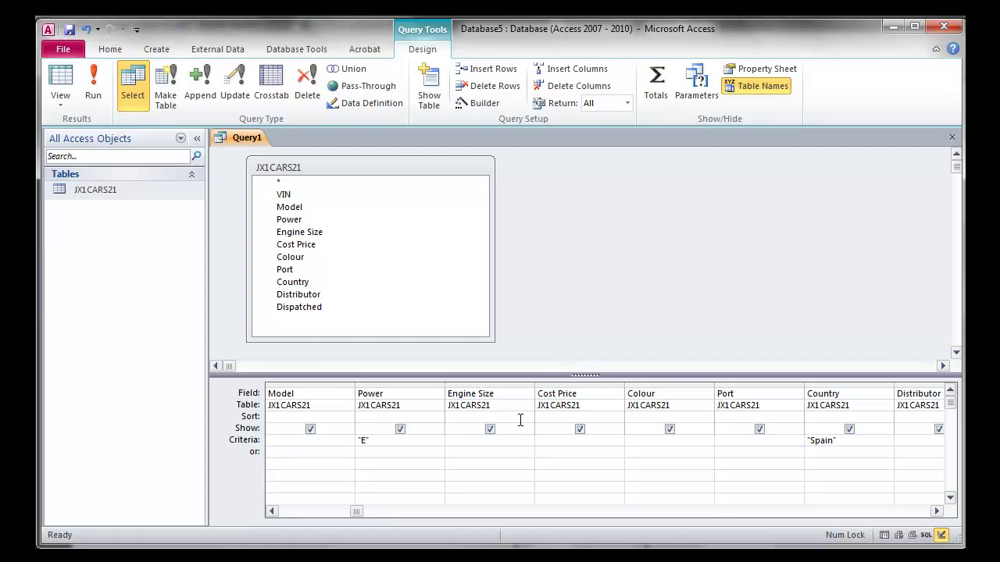
Check in the question paper which fields the labels must show, and switch back to Access
{"action": "key", "text": "alt+Tab"}
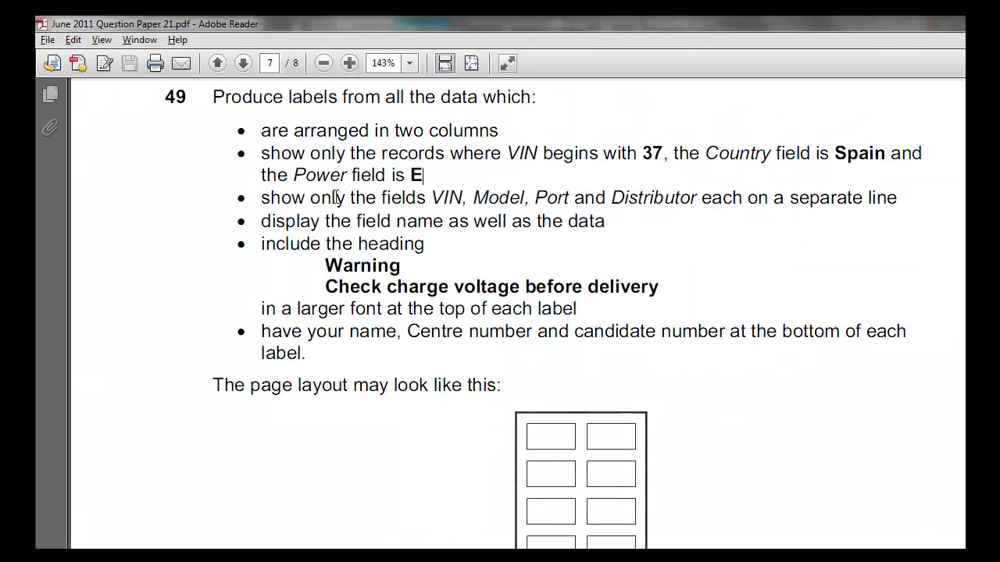
{"action": "left_click_drag", "start_coordinate": [261, 202], "coordinate": [821, 222]}
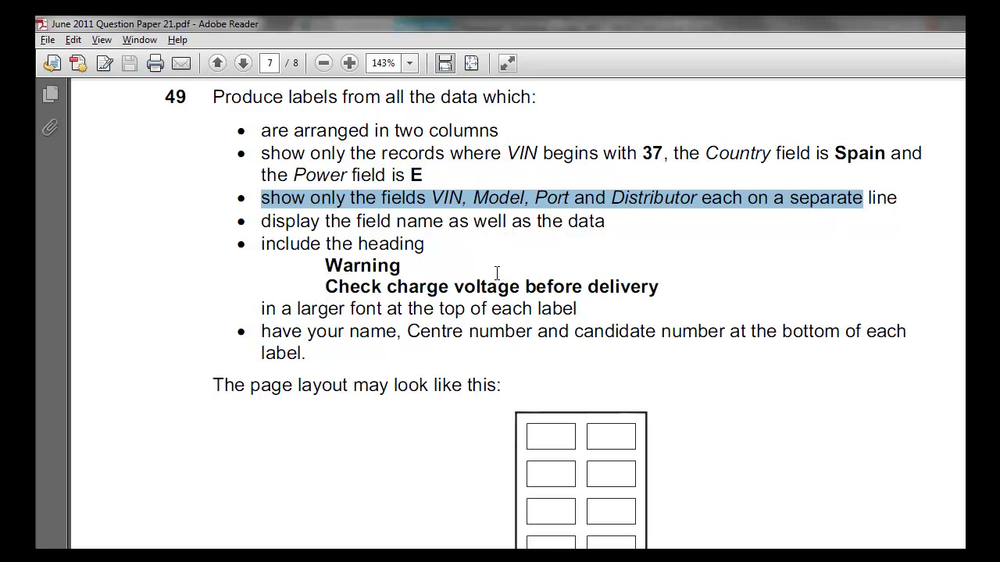
{"action": "key", "text": "alt+Tab"}
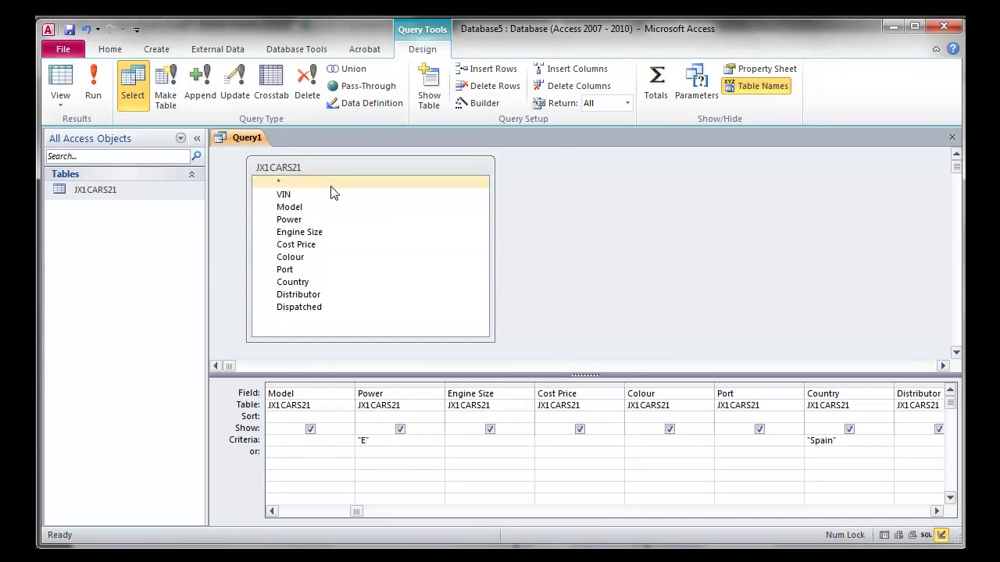
Close the query and save it under the name Q49, matching the question number in the paper
{"action": "left_click", "coordinate": [951, 139]}
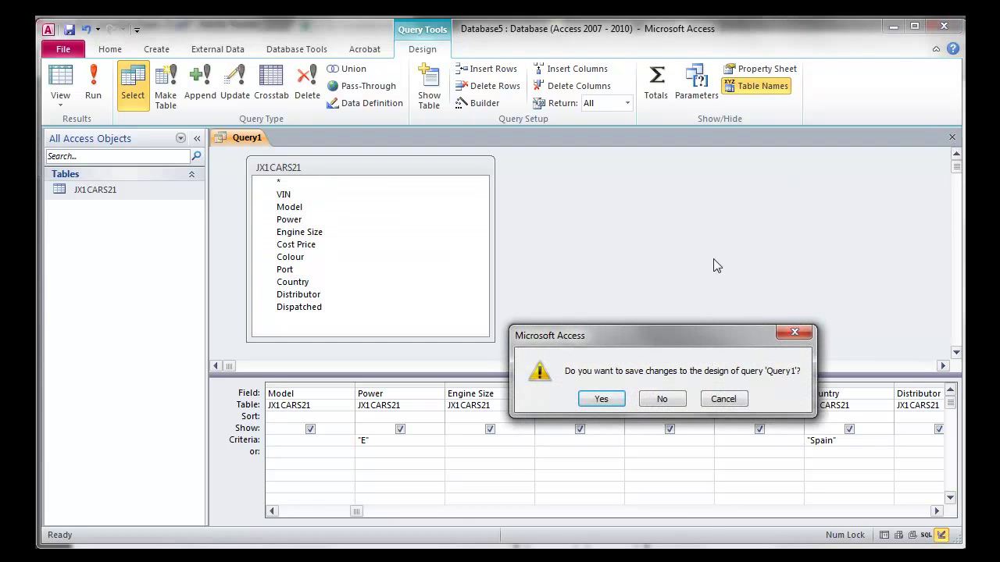
{"action": "left_click", "coordinate": [602, 399]}
{"action": "key", "text": "alt+Tab"}
{"action": "key", "text": "alt+Tab"}
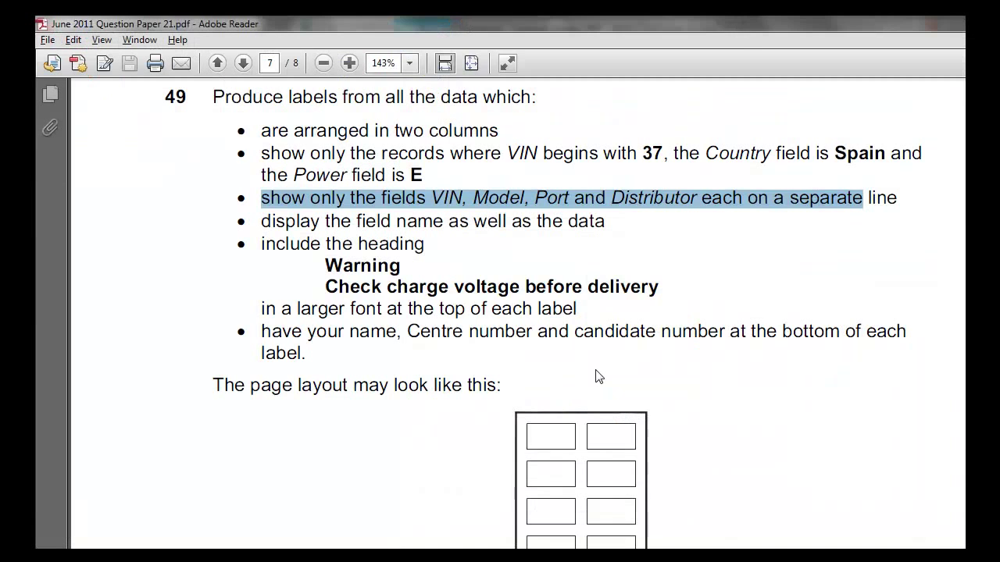
{"action": "key", "text": "alt+Tab"}
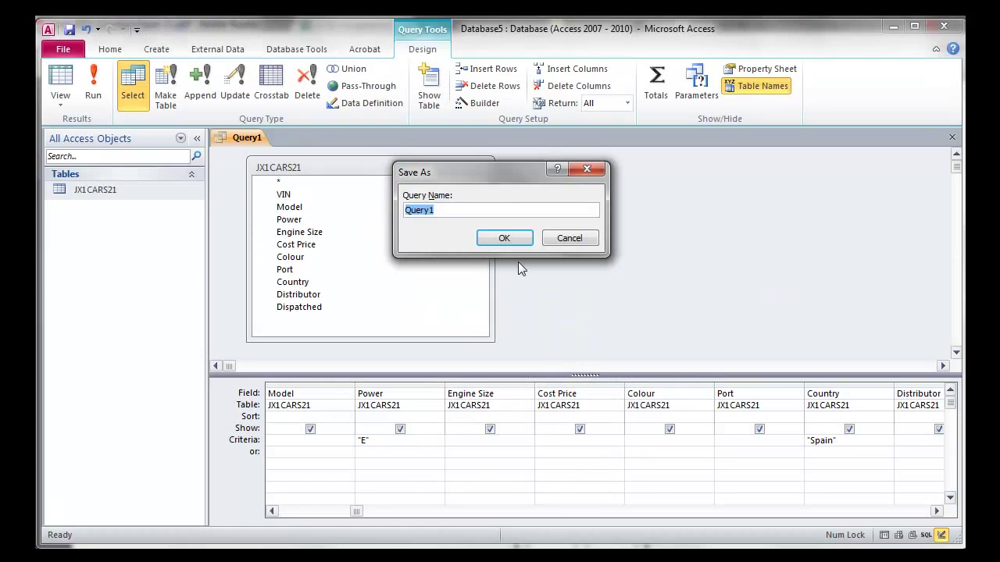
{"action": "key", "text": "End"}
{"action": "key", "text": "BackSpace"}
{"action": "key", "text": "BackSpace"}
{"action": "key", "text": "BackSpace"}
{"action": "key", "text": "BackSpace"}
{"action": "key", "text": "BackSpace"}
{"action": "type", "text": "49"}
{"action": "left_click", "coordinate": [506, 239]}
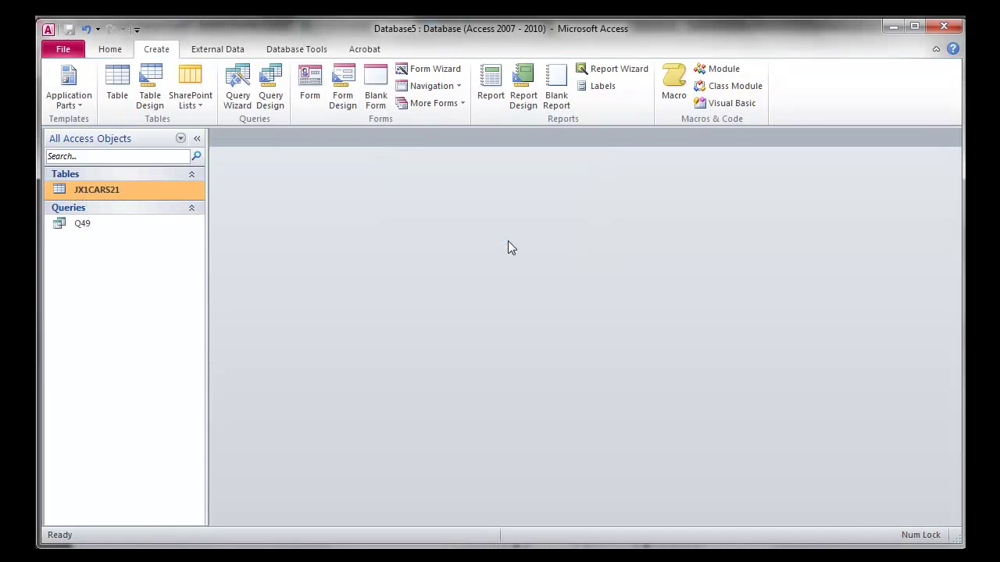
Start the Label Wizard based on the Q49 query, and check the column arrangement required by the question paper
{"action": "left_click", "coordinate": [100, 230]}
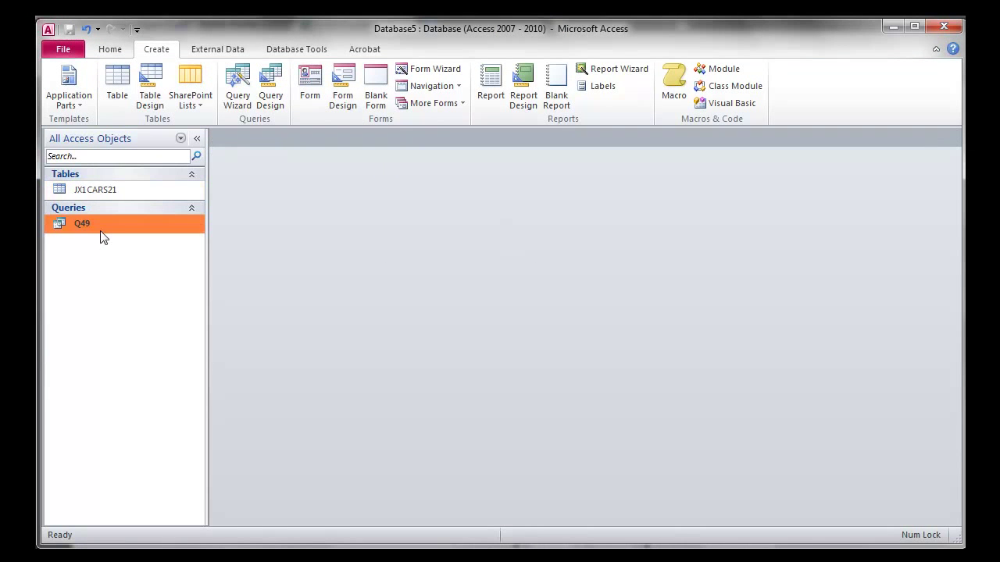
{"action": "left_click", "coordinate": [600, 86]}
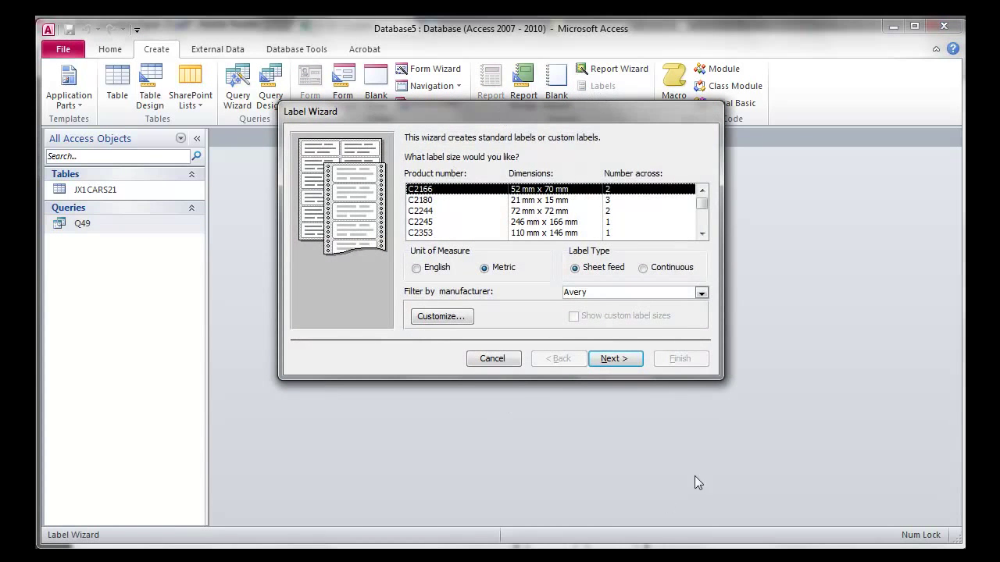
{"action": "key", "text": "alt+Tab"}
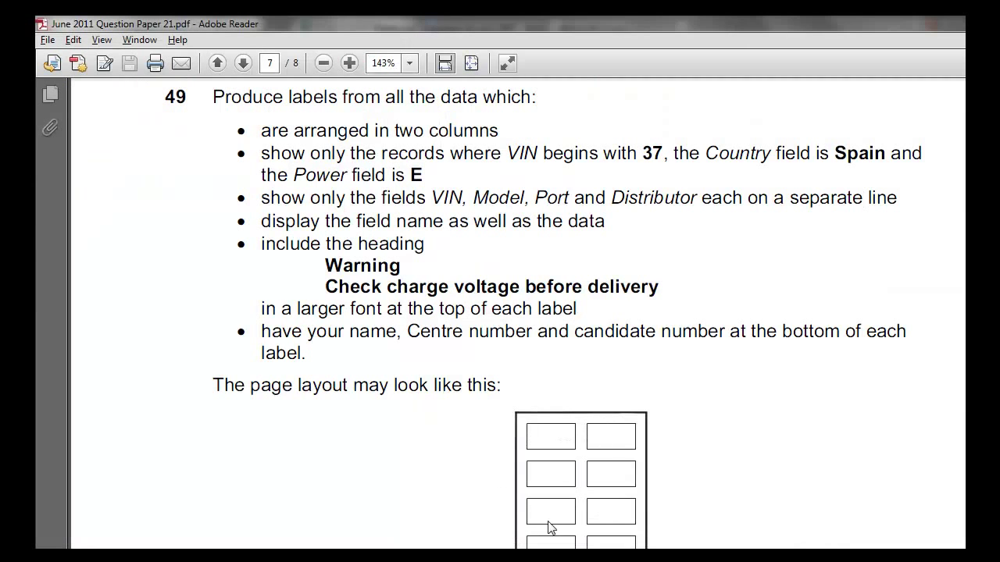
{"action": "left_click_drag", "start_coordinate": [512, 131], "coordinate": [262, 130]}
{"action": "key", "text": "alt+Tab"}
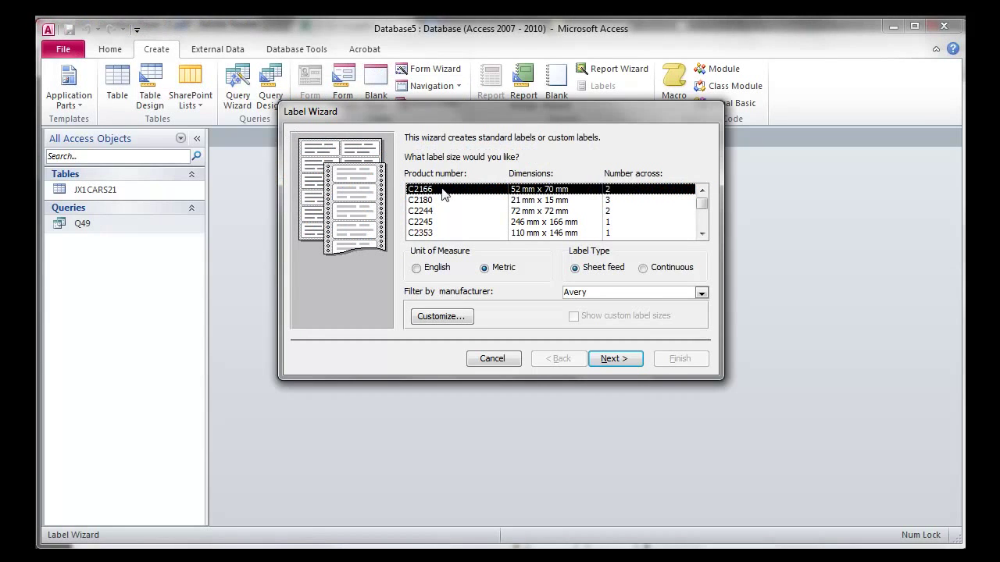
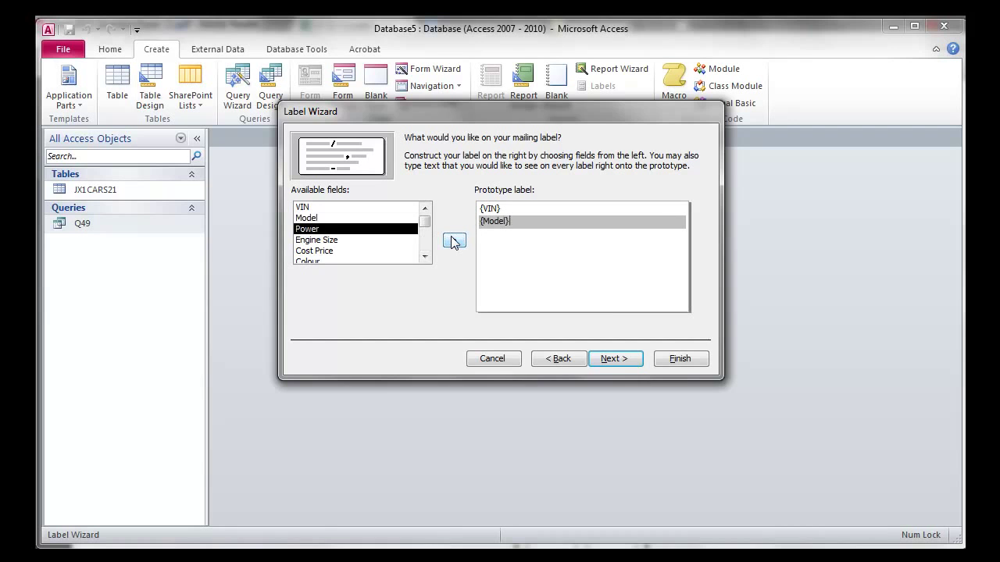
Add the Port field on a new line below Model in the prototype label
{"action": "key", "text": "alt+Tab"}
{"action": "key", "text": "alt+Tab"}
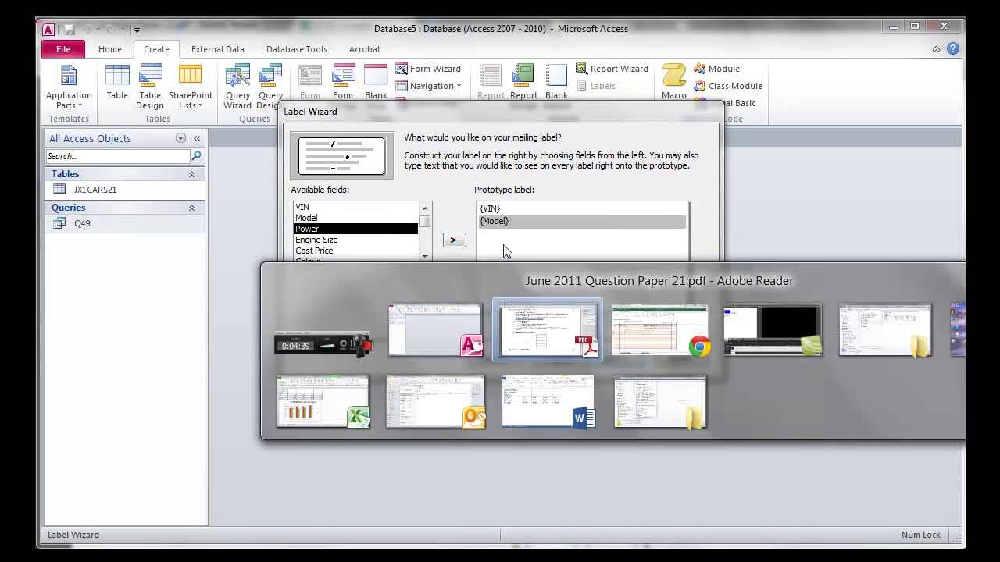
{"action": "key", "text": "alt+Tab"}
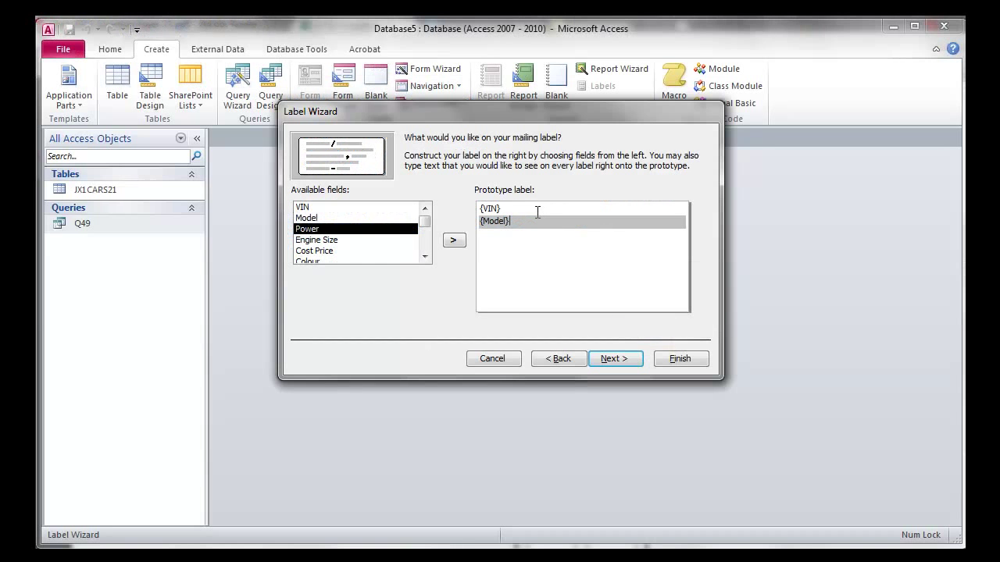
{"action": "key", "text": "Return"}
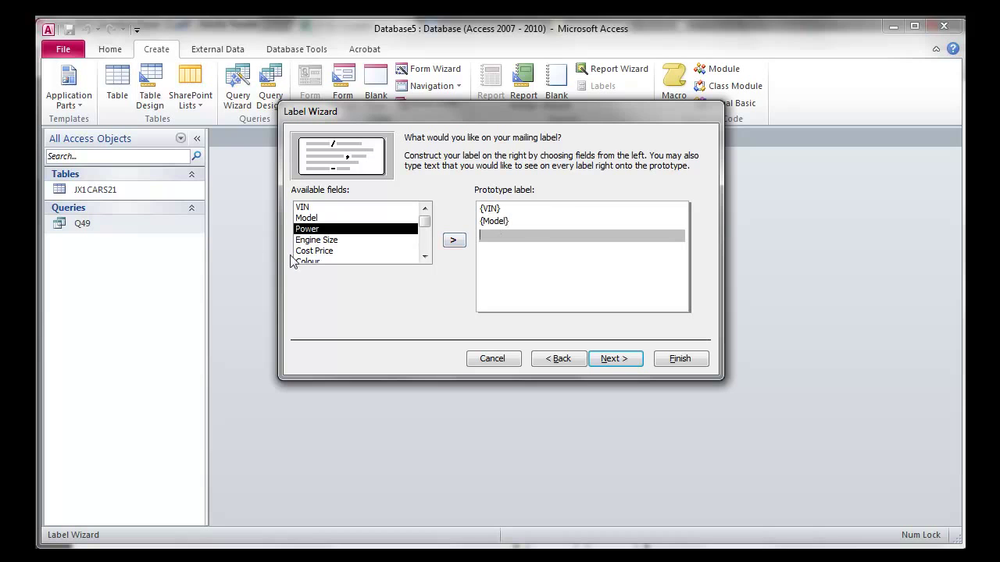
{"action": "left_click", "coordinate": [427, 256]}
{"action": "left_click", "coordinate": [426, 257]}
{"action": "left_click", "coordinate": [426, 256]}
{"action": "left_click", "coordinate": [376, 239]}
{"action": "left_click", "coordinate": [454, 240]}
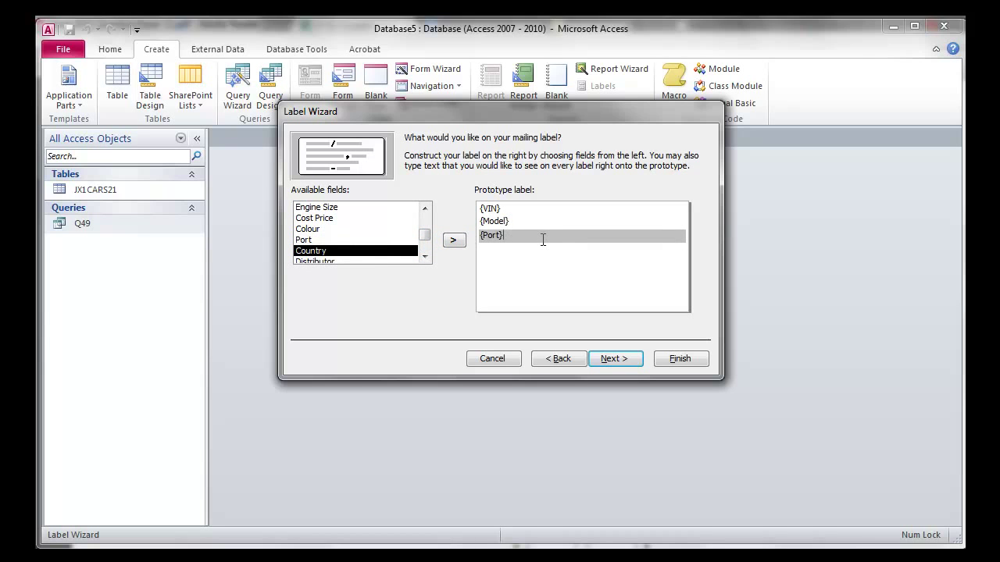
Check the next required field in the question paper and add Distributor on a new line below Port in the prototype label
{"action": "key", "text": "Return"}
{"action": "key", "text": "alt+Tab"}
{"action": "left_click", "coordinate": [538, 227]}
{"action": "key", "text": "alt+Tab"}
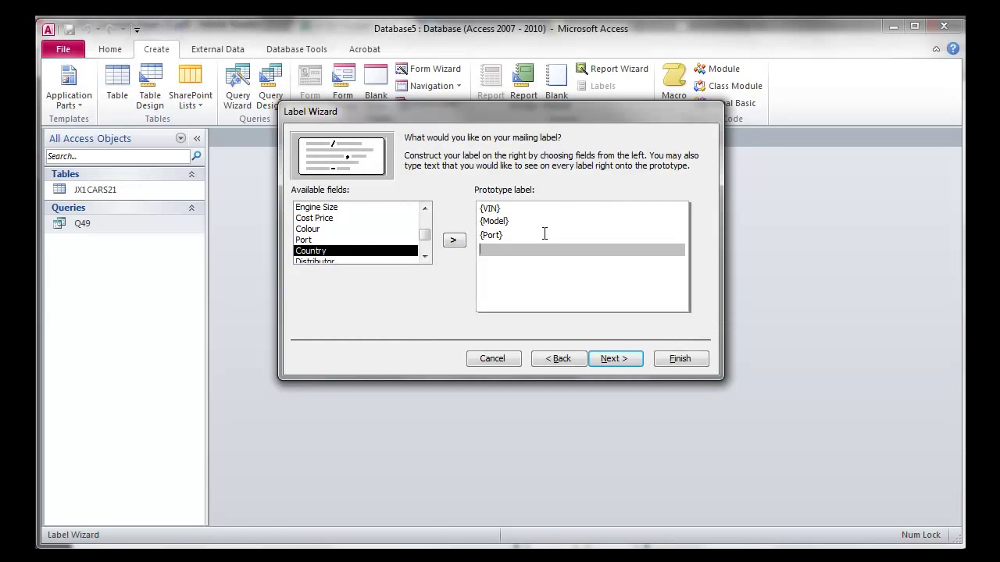
{"action": "left_click", "coordinate": [425, 256]}
{"action": "double_click", "coordinate": [388, 254]}
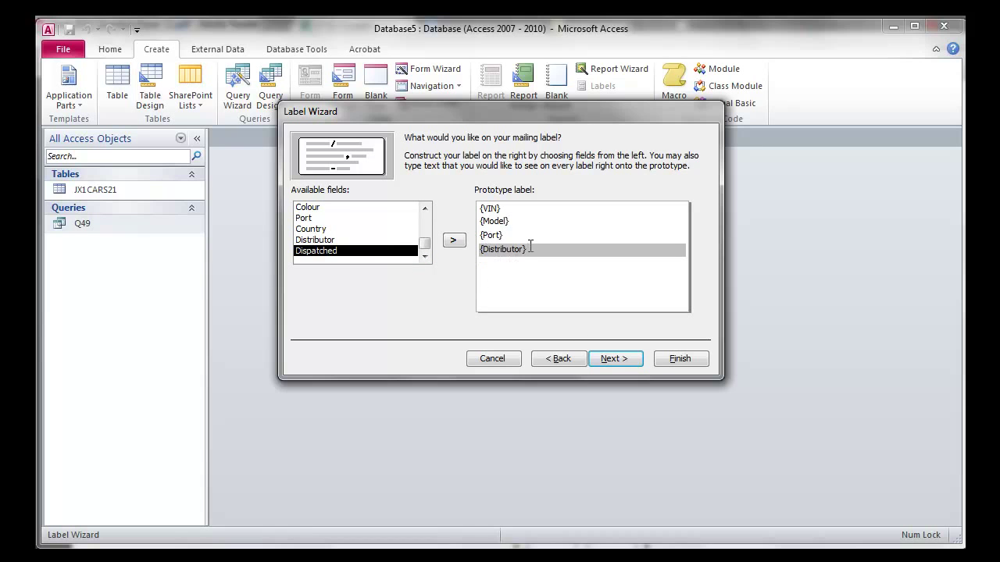
{"action": "left_click_drag", "start_coordinate": [424, 243], "coordinate": [426, 224]}
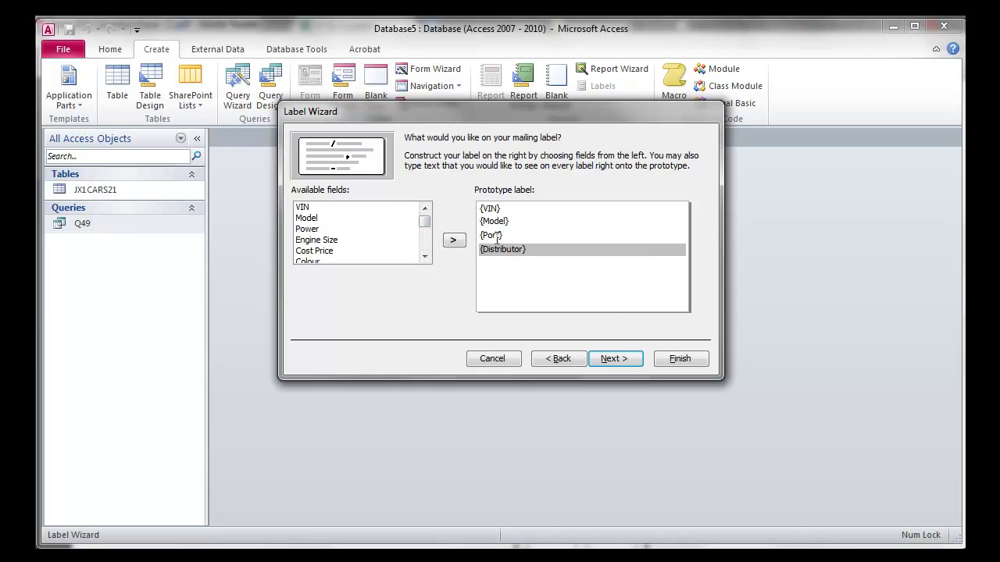
Check the question paper's requirement to display the field name with the data, and return to the Label Wizard
{"action": "key", "text": "alt+Tab"}
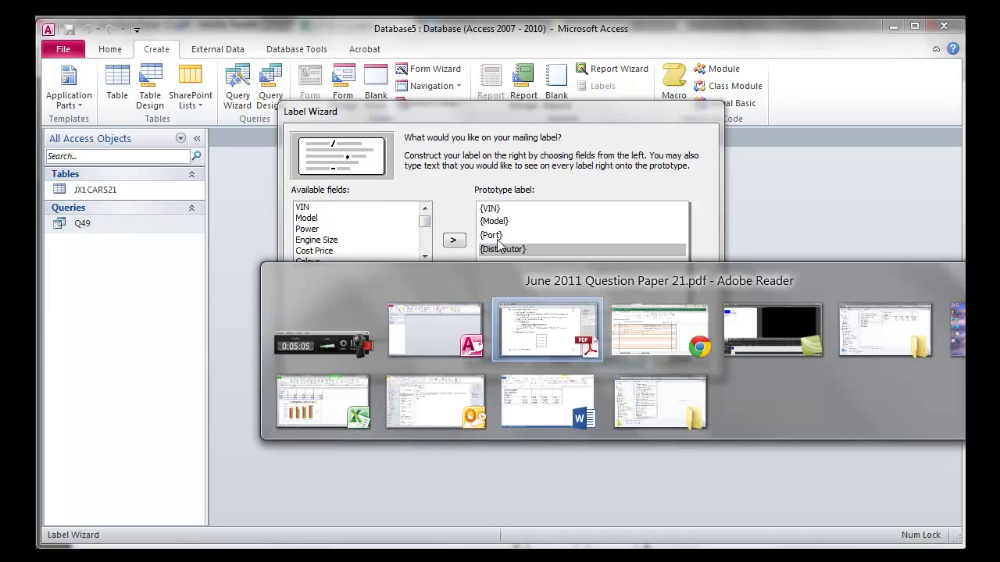
{"action": "left_click_drag", "start_coordinate": [604, 221], "coordinate": [298, 220]}
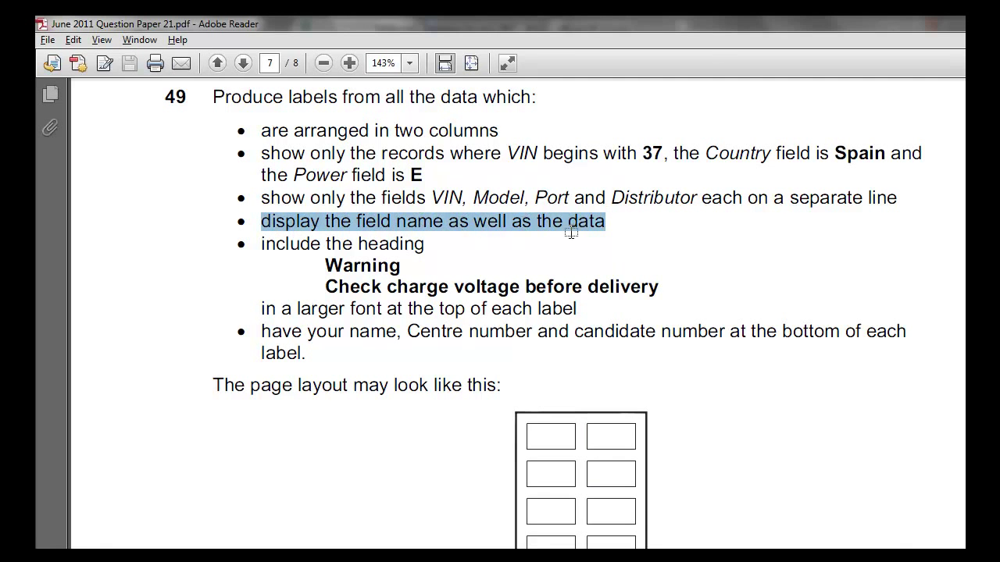
{"action": "key", "text": "alt+Tab"}
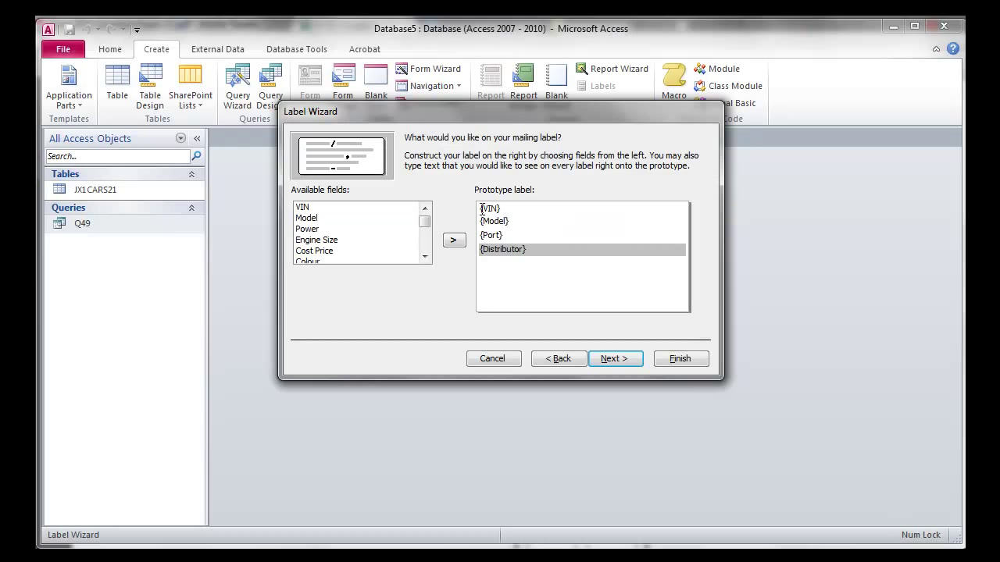
Insert the text "VIN: " before the VIN field and "Model: " before the Model field in the prototype label
{"action": "left_click", "coordinate": [481, 210]}
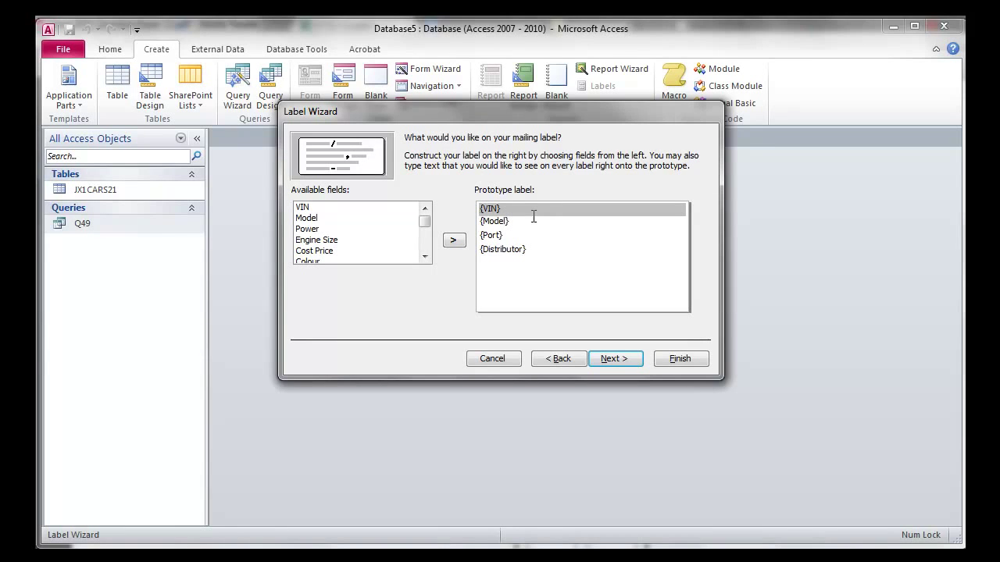
{"action": "type", "text": "VIn"}
{"action": "key", "text": "BackSpace"}
{"action": "key", "text": "BackSpace"}
{"action": "type", "text": "IN:"}
{"action": "key", "text": "BackSpace"}
{"action": "type", "text": ":"}
{"action": "left_click", "coordinate": [481, 225]}
{"action": "type", "text": "Model:"}
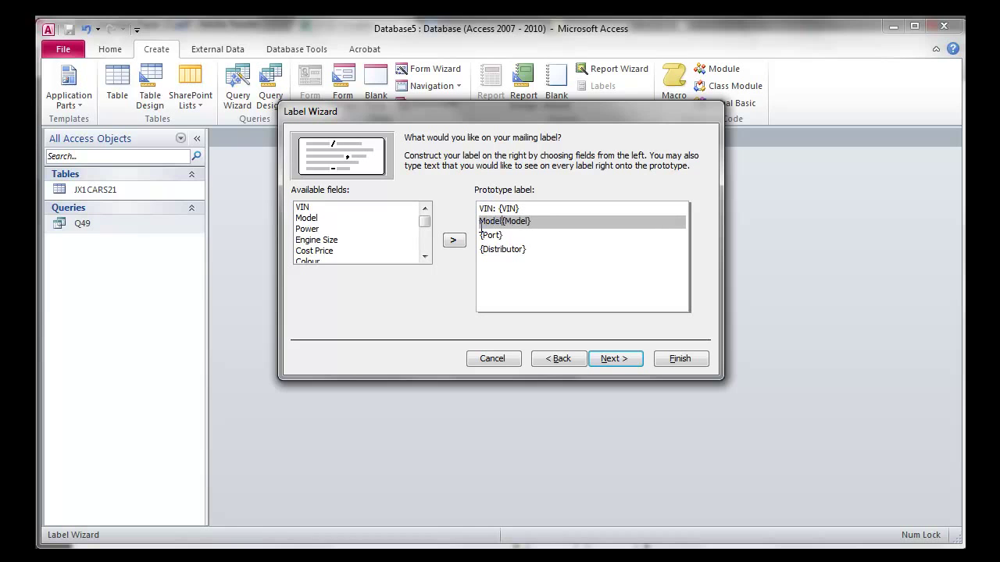
Insert "Port: " before the Port field and "Distributor: " before the Distributor field, and continue to the wizard's sorting options
{"action": "left_click", "coordinate": [482, 235]}
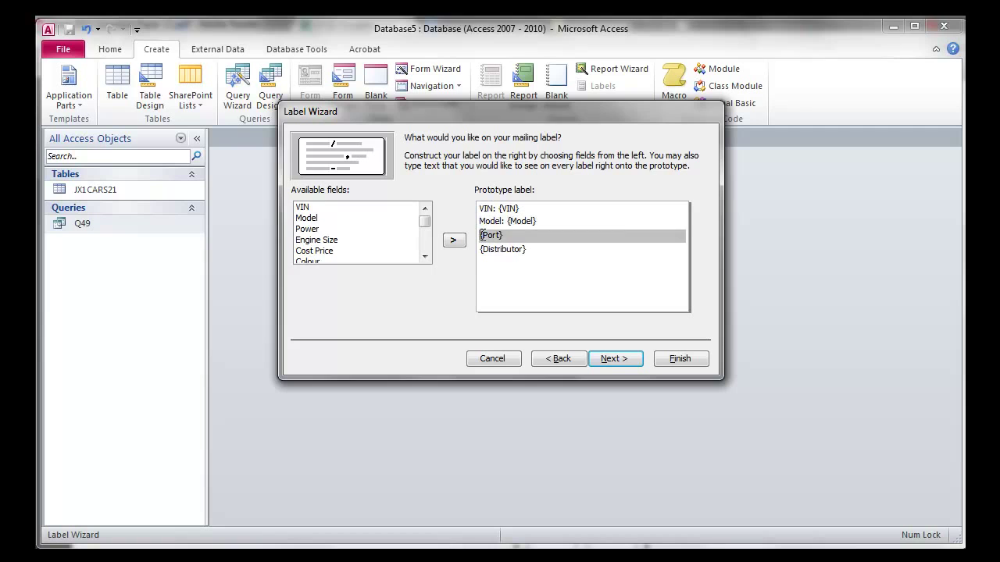
{"action": "type", "text": "Port:"}
{"action": "left_click", "coordinate": [484, 253]}
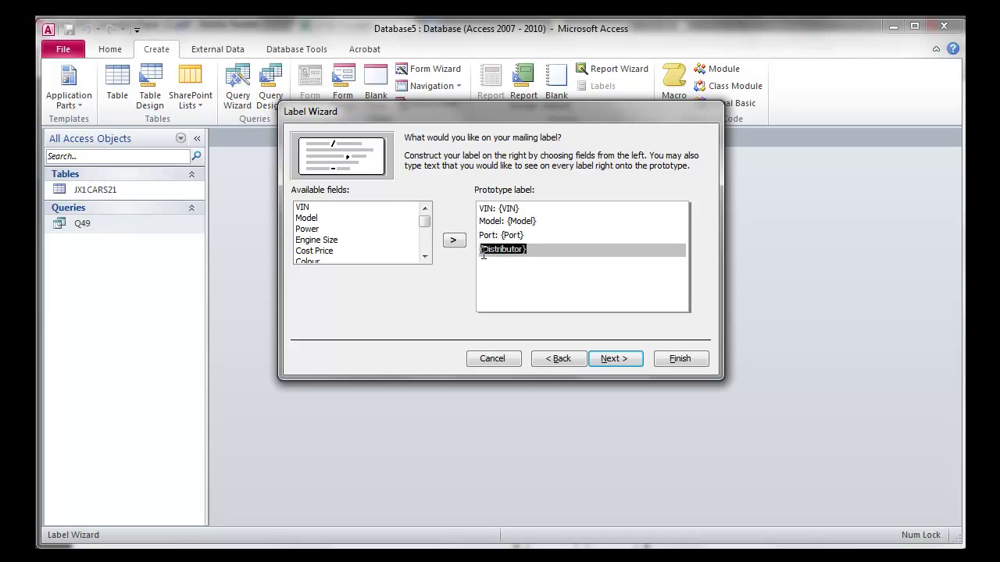
{"action": "left_click", "coordinate": [484, 254]}
{"action": "type", "text": "Distributo"}
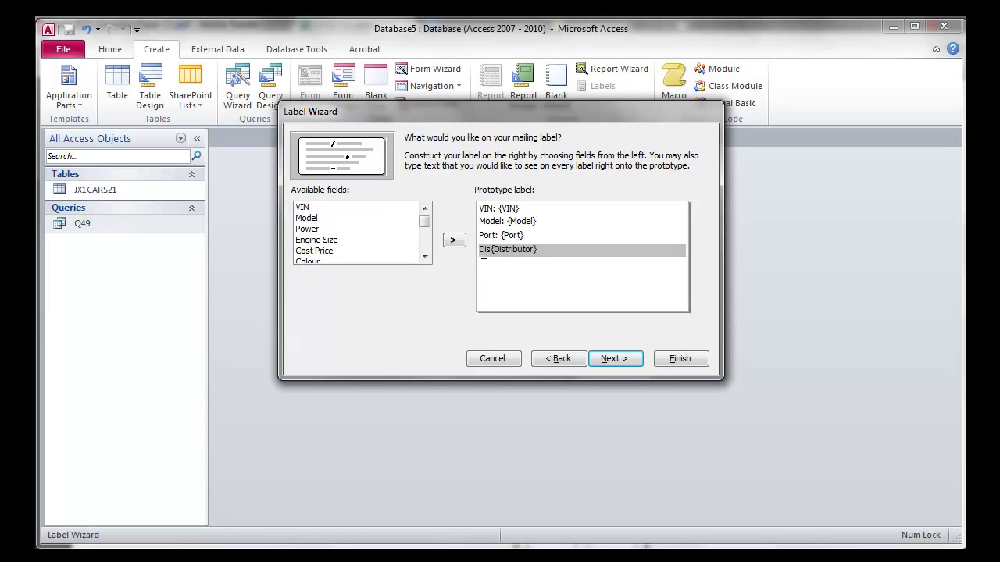
{"action": "type", "text": "r:"}
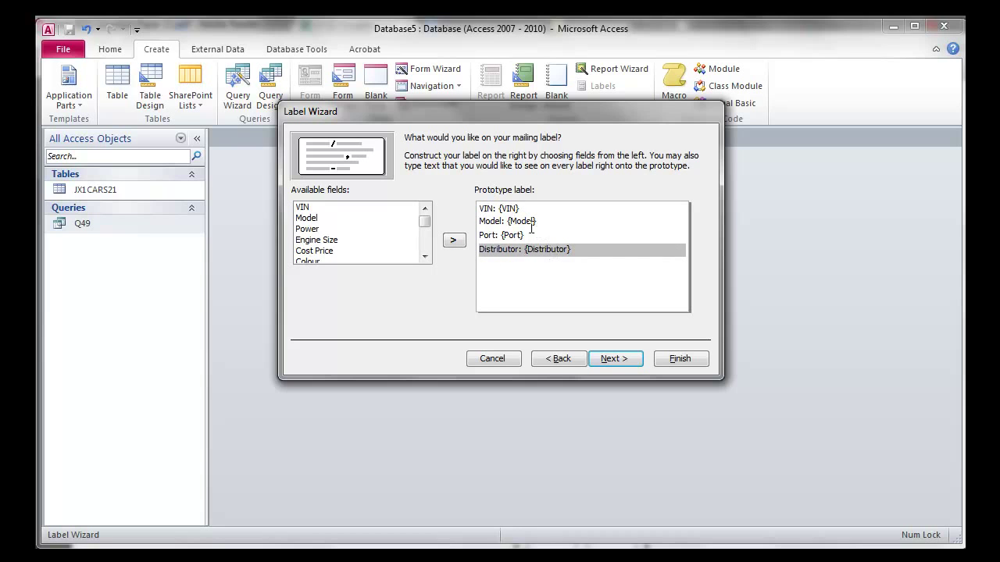
{"action": "left_click", "coordinate": [609, 360]}
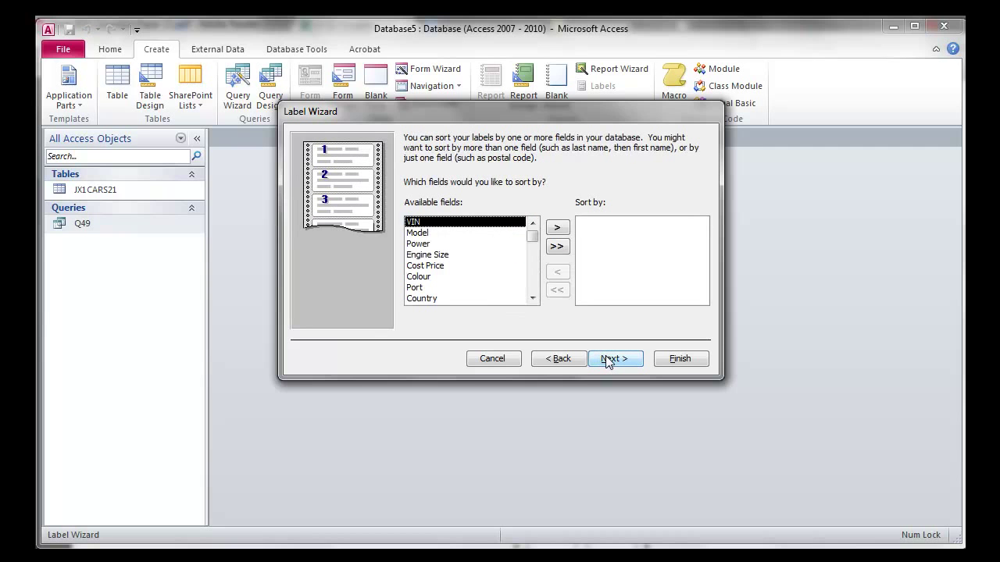
Check the heading requirement in the question paper and copy its heading text
{"action": "key", "text": "alt+Tab"}
{"action": "key", "text": "Tab"}
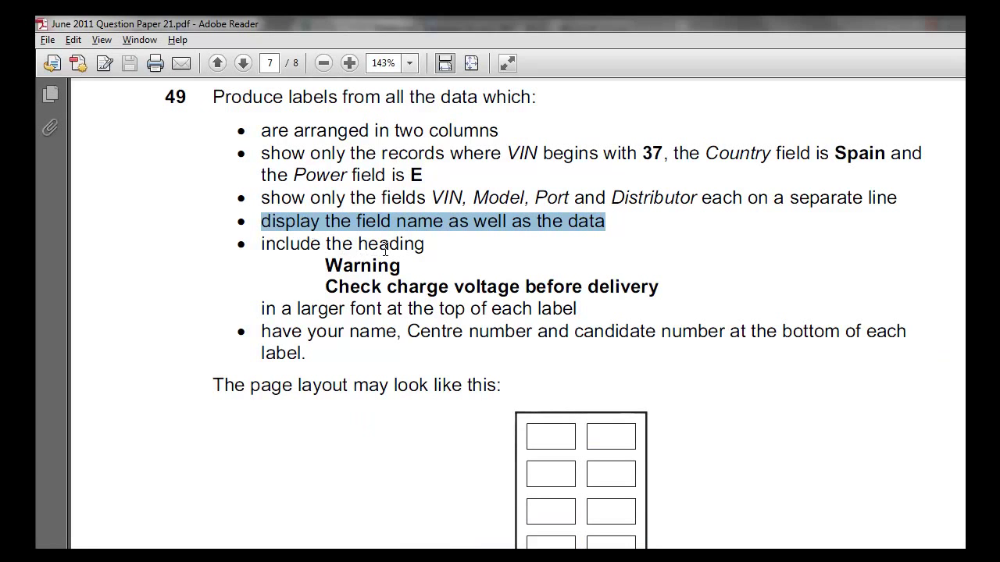
{"action": "left_click_drag", "start_coordinate": [326, 264], "coordinate": [619, 291]}
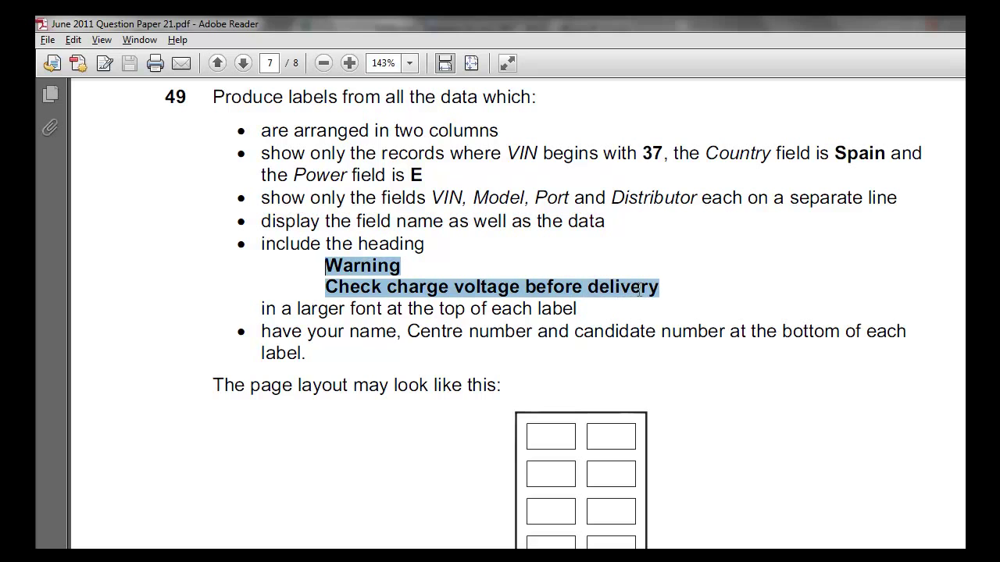
{"action": "right_click", "coordinate": [639, 290]}
{"action": "left_click", "coordinate": [649, 297]}
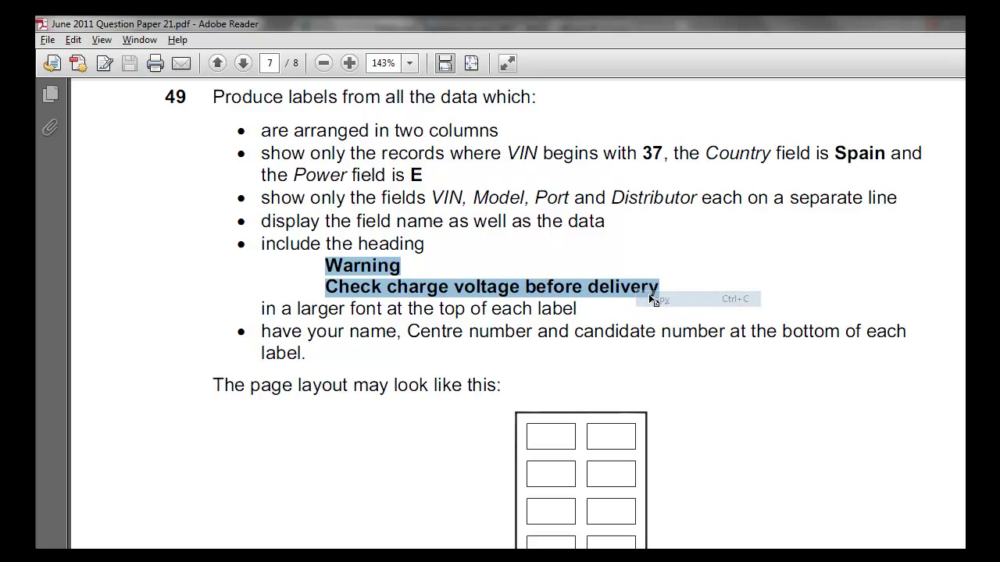
{"action": "left_click", "coordinate": [467, 271]}
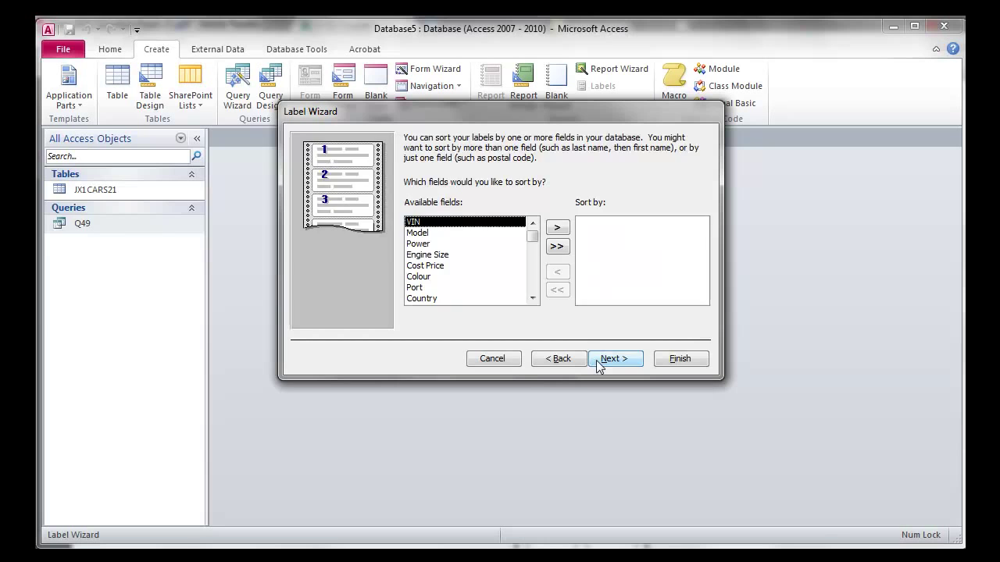
Leave the labels unsorted, name the report "Check charge voltage before delivery" using the copied text, and finish the wizard
{"action": "left_click", "coordinate": [613, 358]}
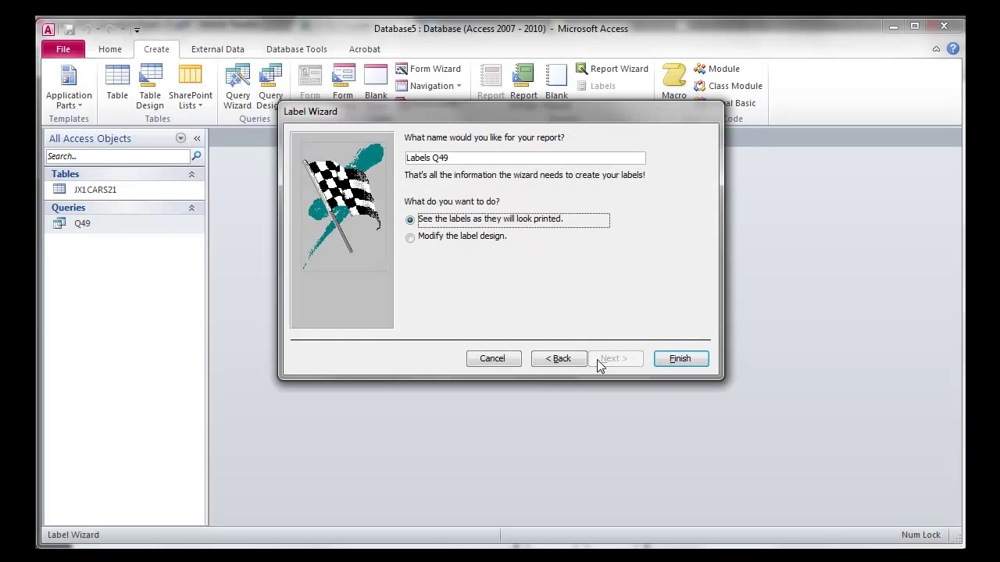
{"action": "left_click_drag", "start_coordinate": [455, 158], "coordinate": [407, 158]}
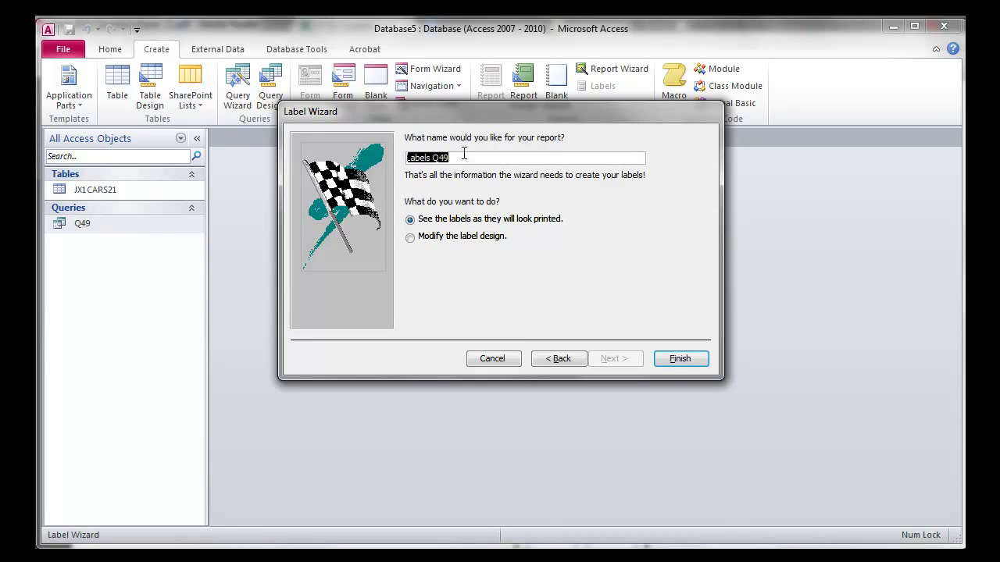
{"action": "key", "text": "ctrl+v"}
{"action": "left_click", "coordinate": [687, 362]}
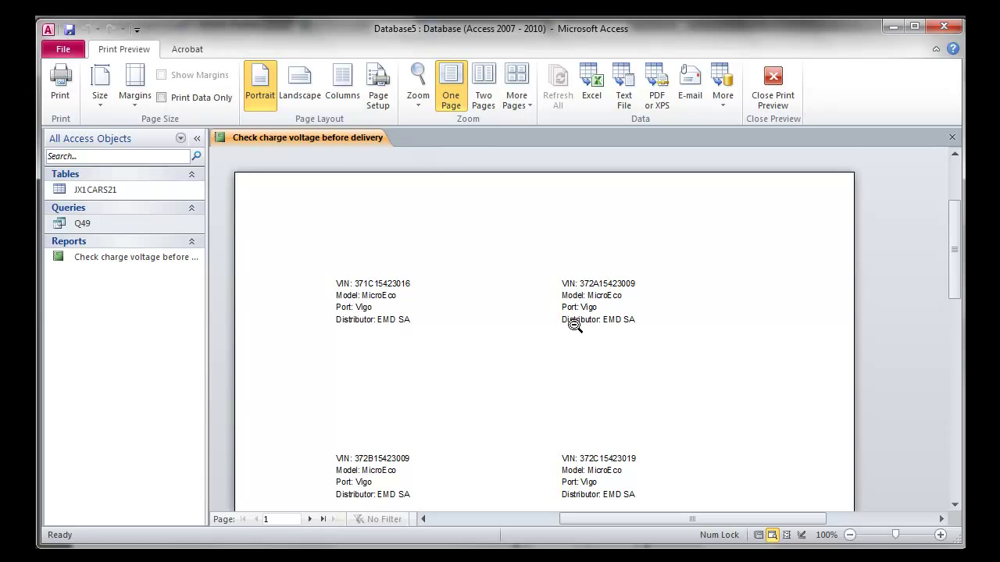
Examine the two-column labels in the print preview and compare them with the question paper
{"action": "scroll", "coordinate": [585, 332], "scroll_direction": "down", "scroll_amount": 3}
{"action": "scroll", "coordinate": [589, 339], "scroll_direction": "up", "scroll_amount": 2}
{"action": "scroll", "coordinate": [589, 338], "scroll_direction": "up", "scroll_amount": 3}
{"action": "scroll", "coordinate": [591, 342], "scroll_direction": "down", "scroll_amount": 1}
{"action": "key", "text": "alt+Tab"}
{"action": "key", "text": "alt+Tab"}
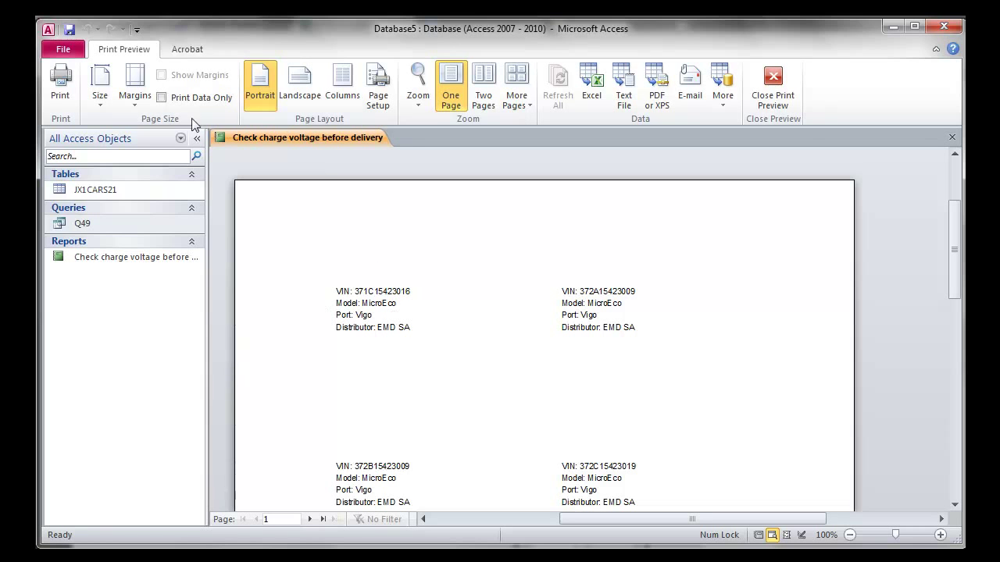
Open the label report's design and move all four field text boxes down about 1.4 cm in the Detail section
{"action": "left_click", "coordinate": [773, 84]}
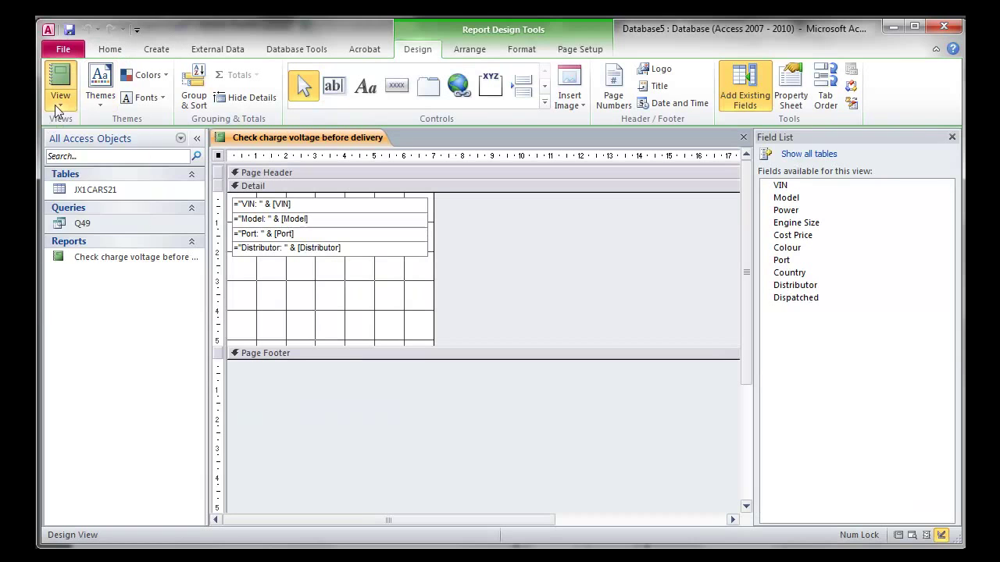
{"action": "left_click", "coordinate": [56, 111]}
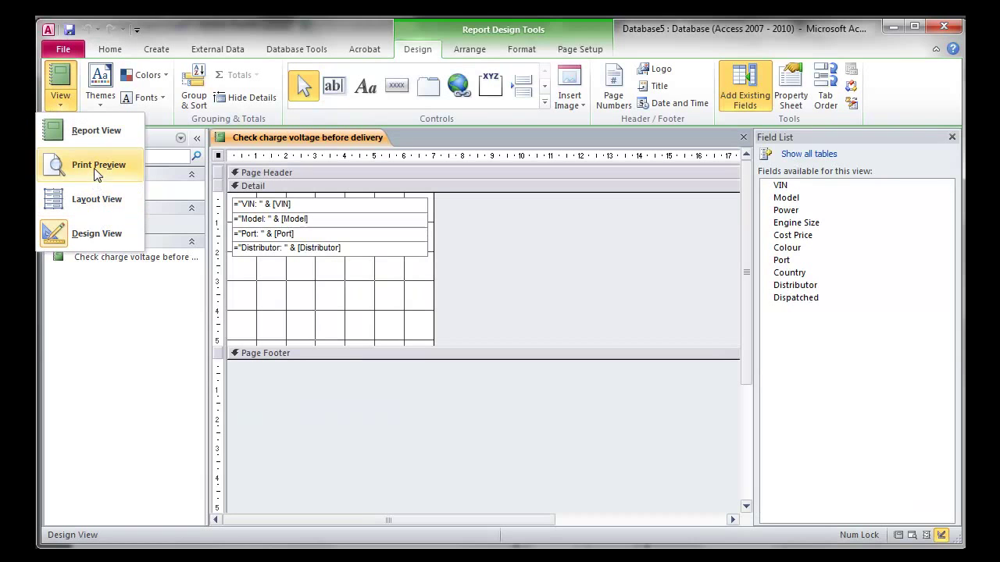
{"action": "left_click", "coordinate": [420, 306]}
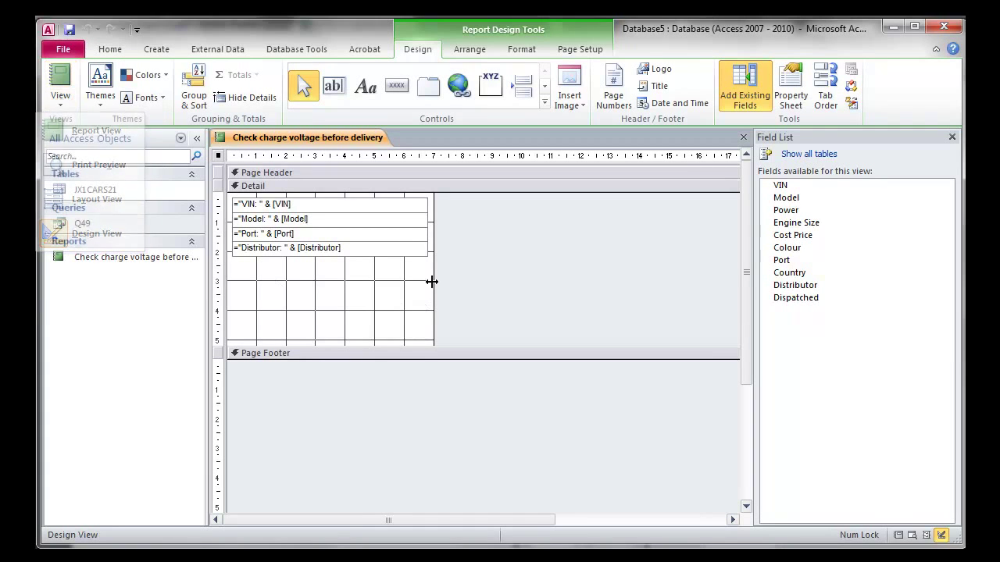
{"action": "left_click_drag", "start_coordinate": [466, 283], "coordinate": [231, 202]}
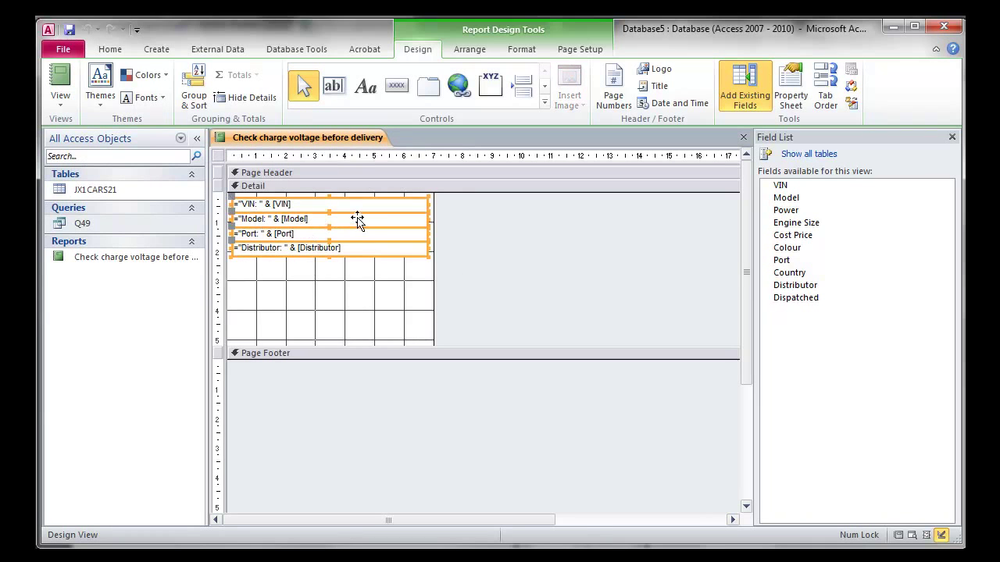
{"action": "left_click_drag", "start_coordinate": [356, 219], "coordinate": [355, 261]}
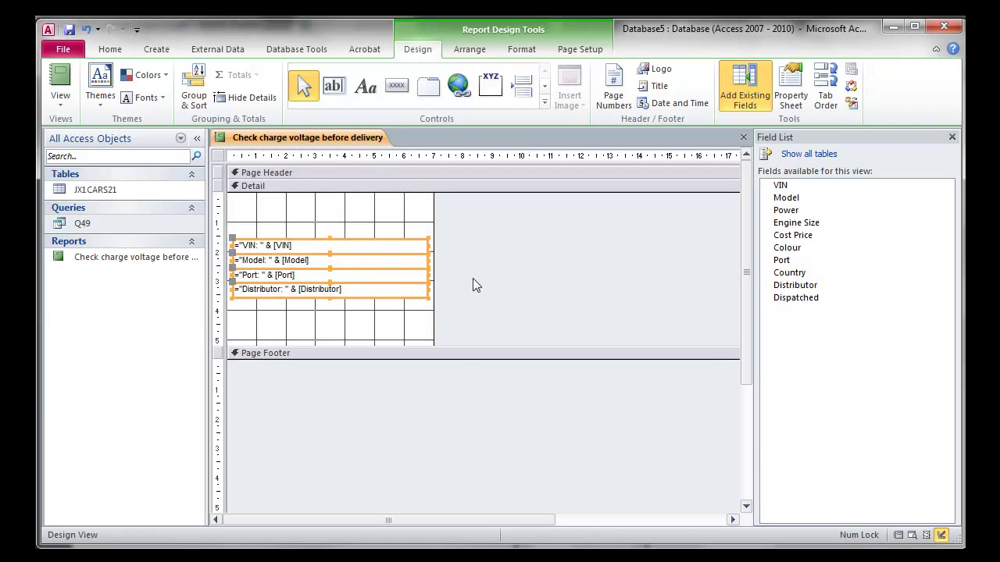
Check the heading's font and position requirement in the question paper, and add a "Warning" label about 5.4 cm wide above the VIN text box
{"action": "key", "text": "alt+Tab"}
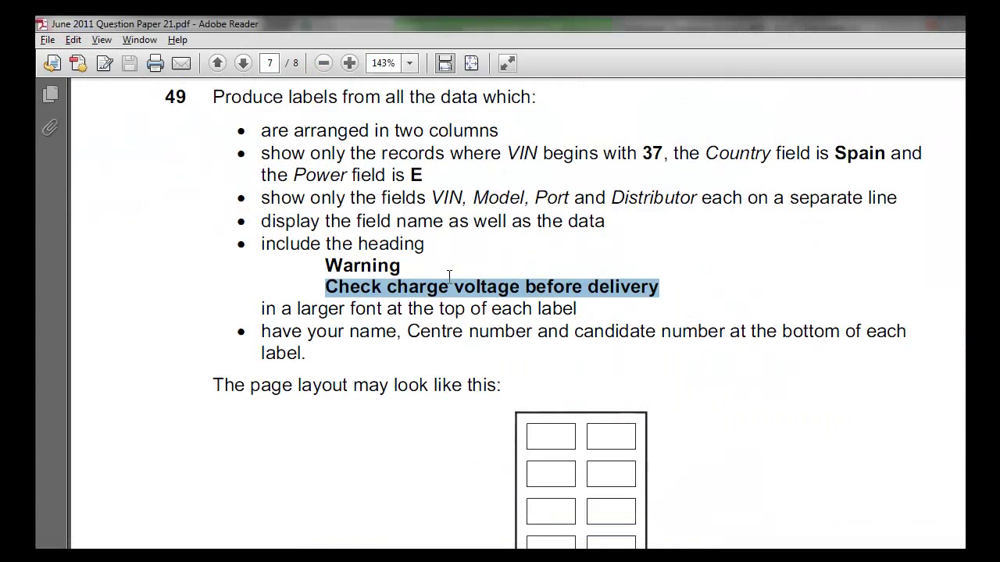
{"action": "left_click_drag", "start_coordinate": [298, 309], "coordinate": [540, 312]}
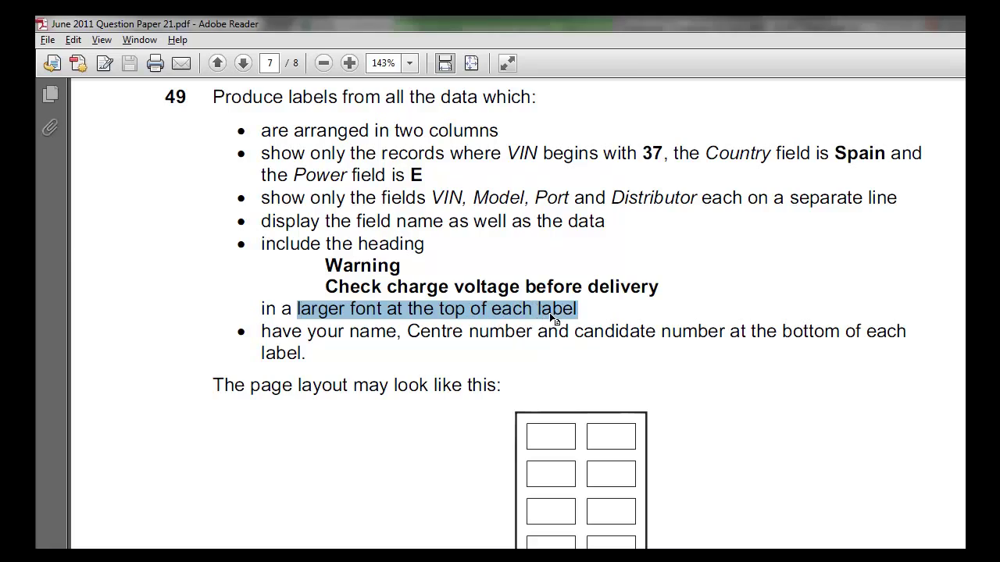
{"action": "key", "text": "alt+Tab"}
{"action": "left_click", "coordinate": [376, 221]}
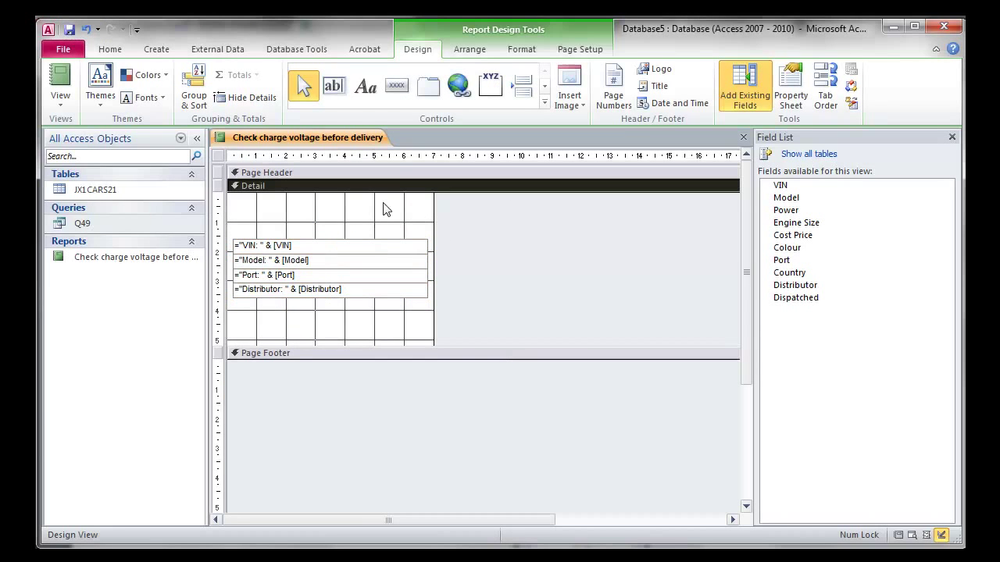
{"action": "left_click", "coordinate": [371, 92]}
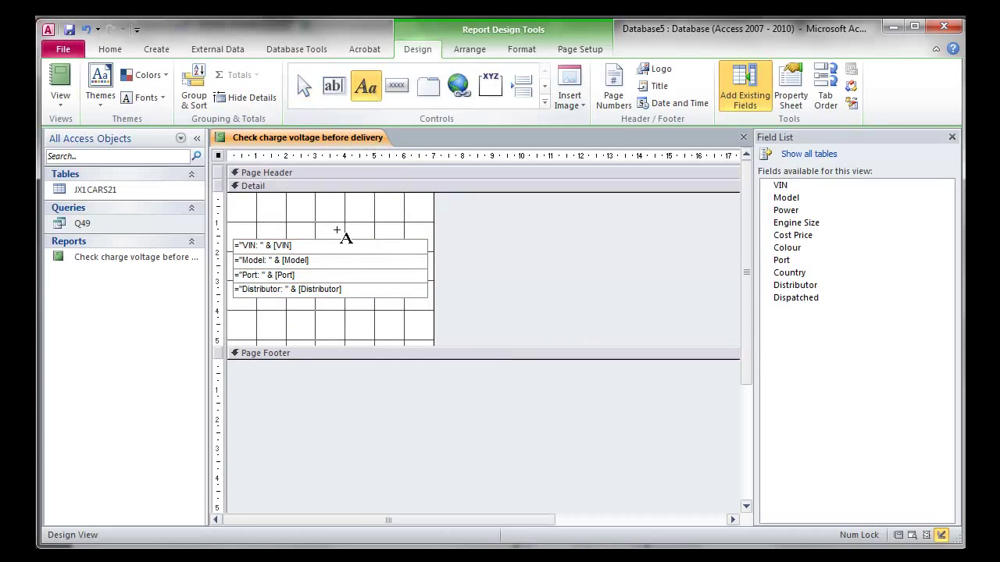
{"action": "left_click_drag", "start_coordinate": [254, 196], "coordinate": [410, 219]}
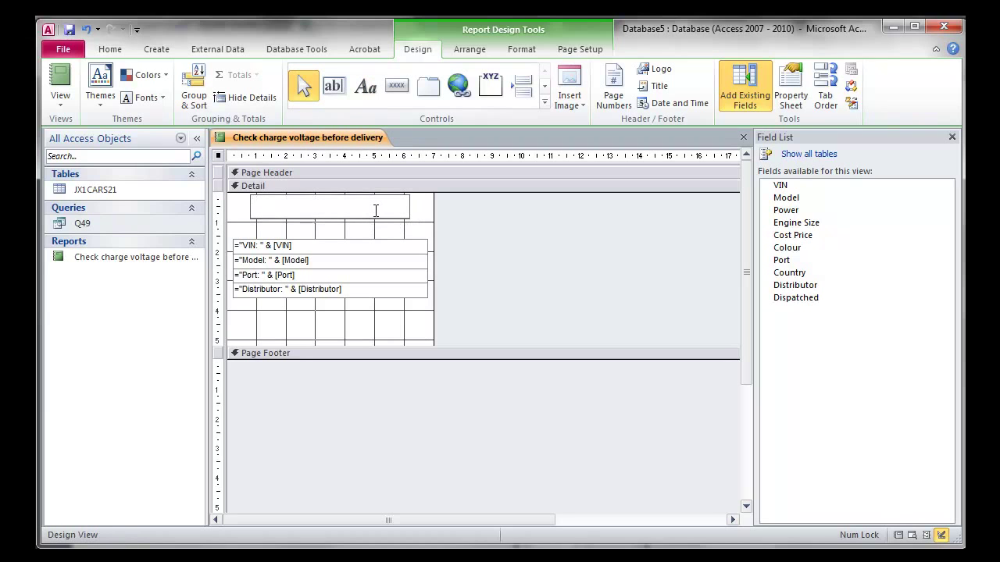
{"action": "type", "text": "Warning"}
{"action": "key", "text": "Return"}
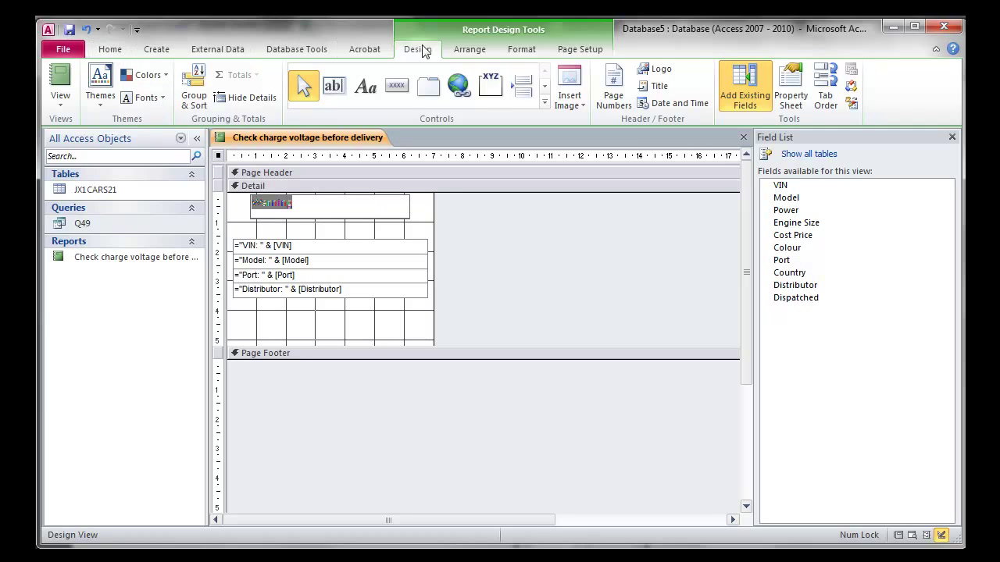
Make the "Warning" heading bold
{"action": "left_click", "coordinate": [109, 50]}
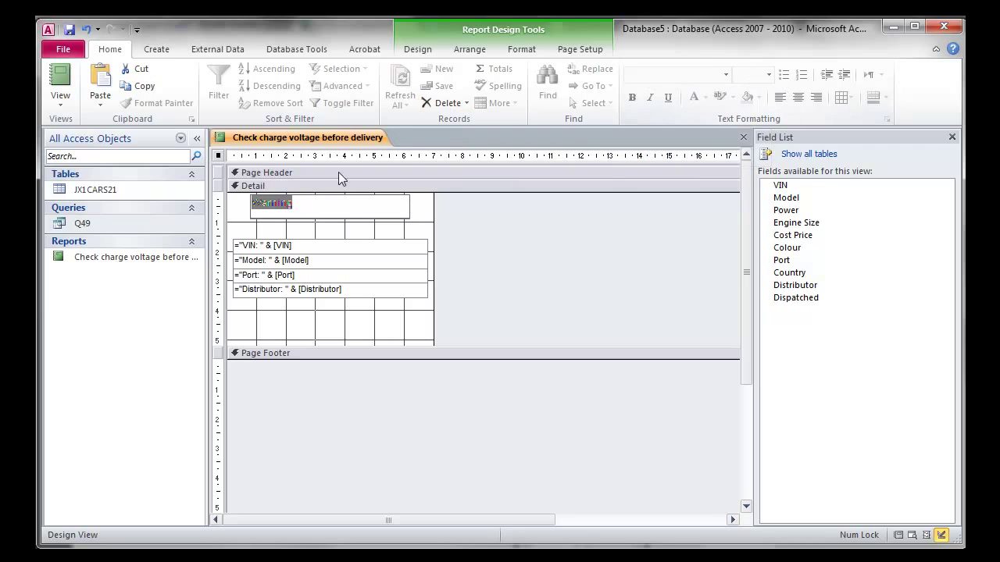
{"action": "left_click", "coordinate": [312, 232]}
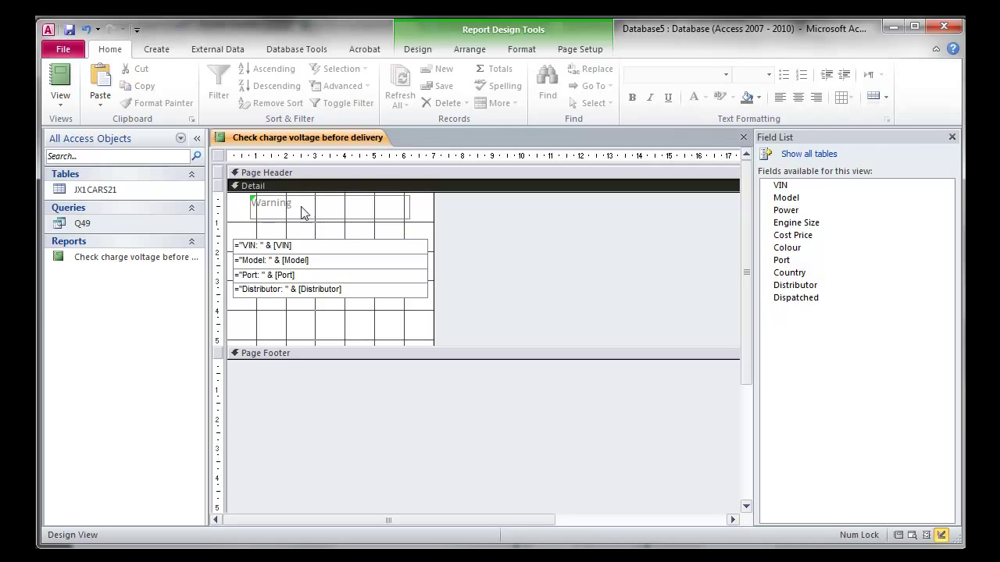
{"action": "left_click", "coordinate": [294, 205]}
{"action": "double_click", "coordinate": [294, 205]}
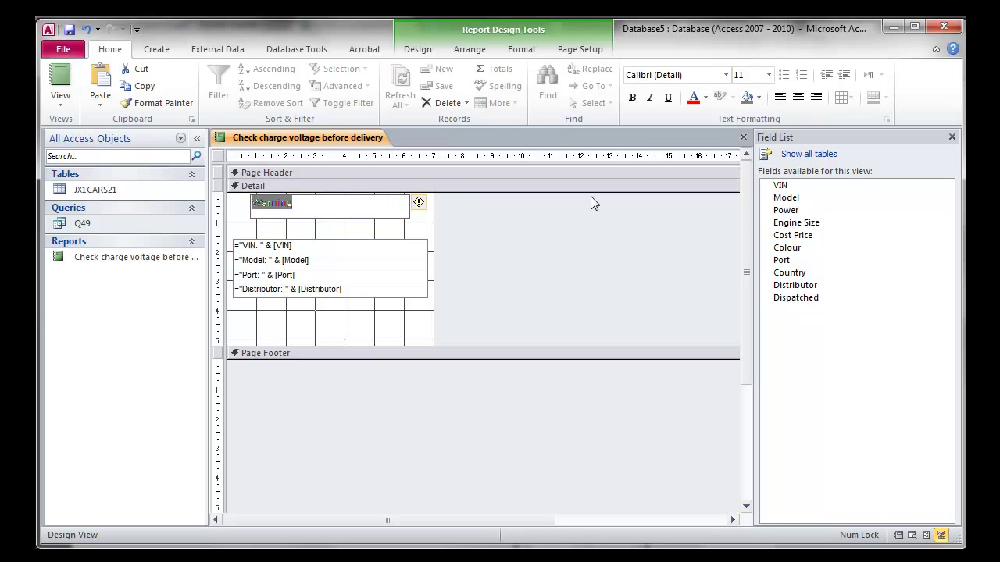
{"action": "left_click", "coordinate": [632, 98]}
Fill the background of the "Warning" label with black
{"action": "double_click", "coordinate": [304, 205]}
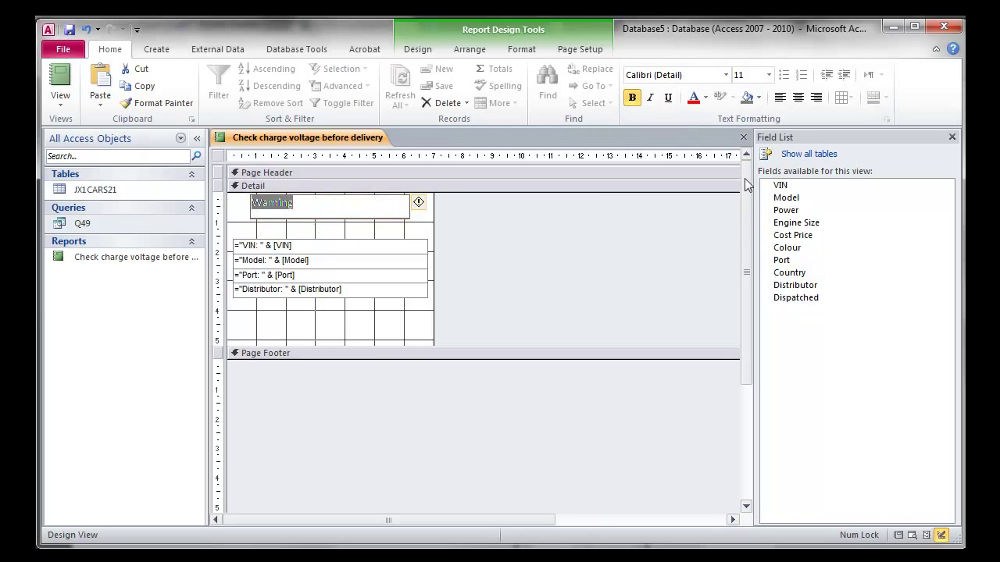
{"action": "left_click", "coordinate": [757, 101]}
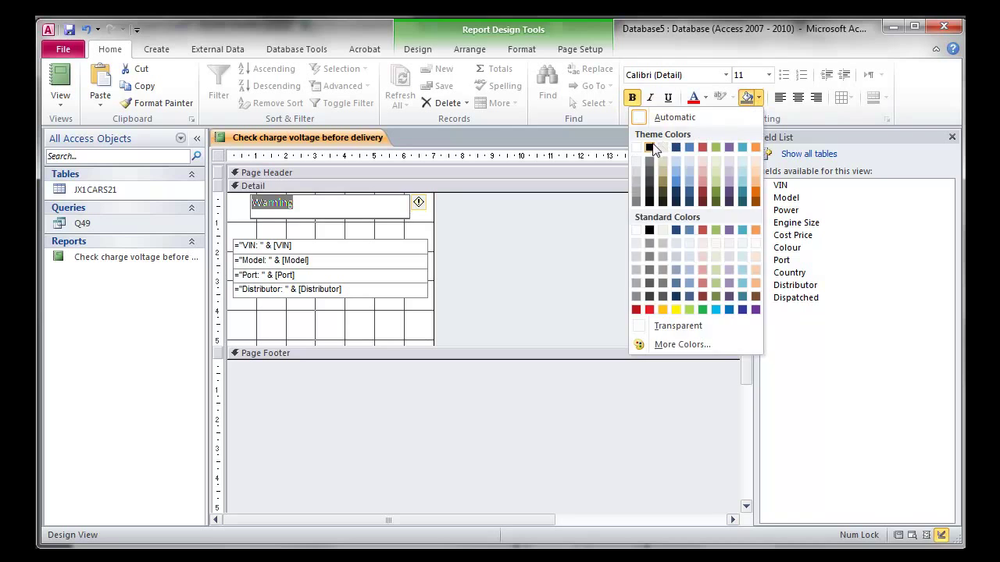
{"action": "left_click", "coordinate": [649, 147]}
Set the "Warning" heading's font size to 12 and centre its text
{"action": "left_click", "coordinate": [769, 75]}
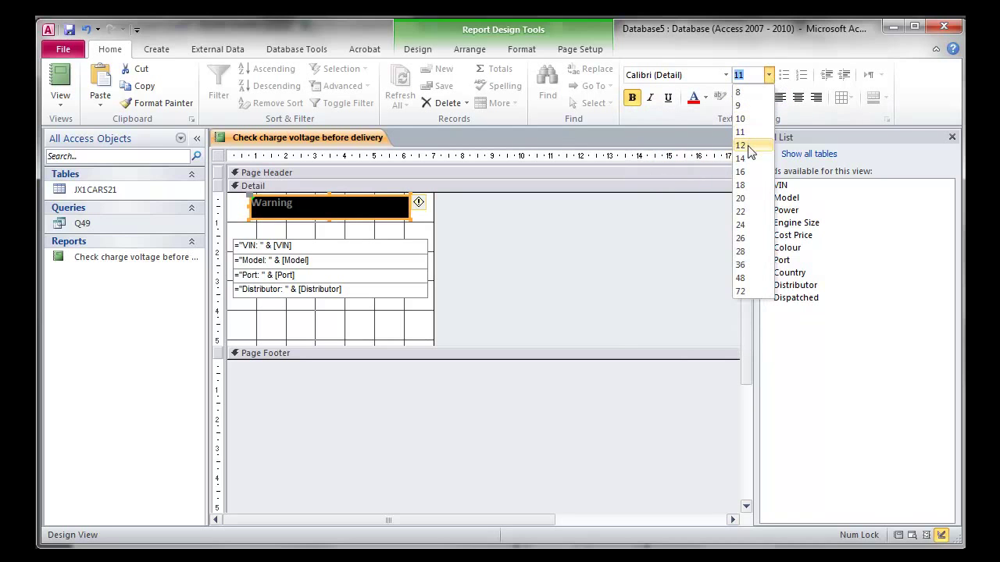
{"action": "left_click", "coordinate": [754, 146]}
{"action": "left_click", "coordinate": [798, 98]}
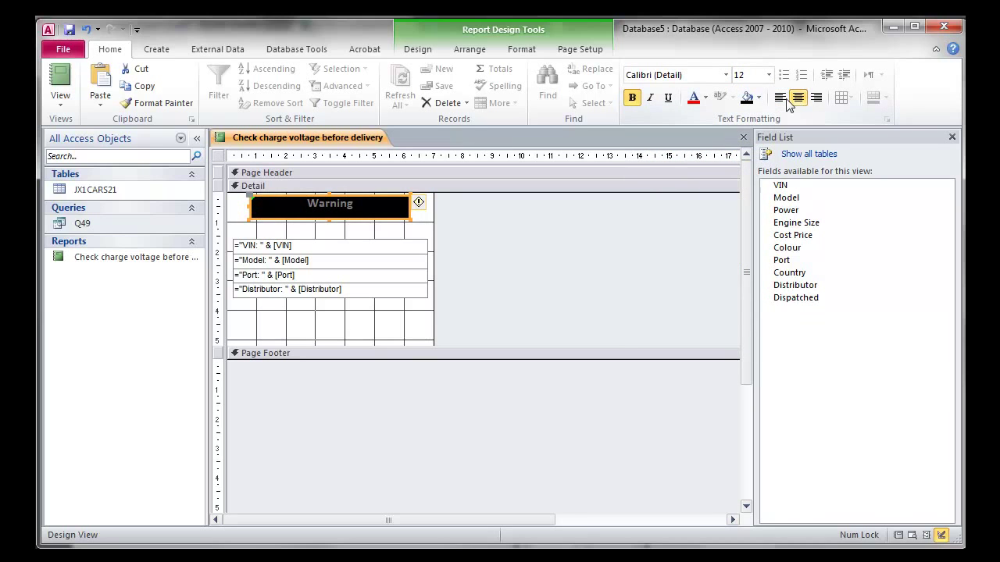
Reset the "Warning" label's background colour to Automatic and set its font colour to black
{"action": "left_click", "coordinate": [757, 98]}
{"action": "left_click", "coordinate": [718, 115]}
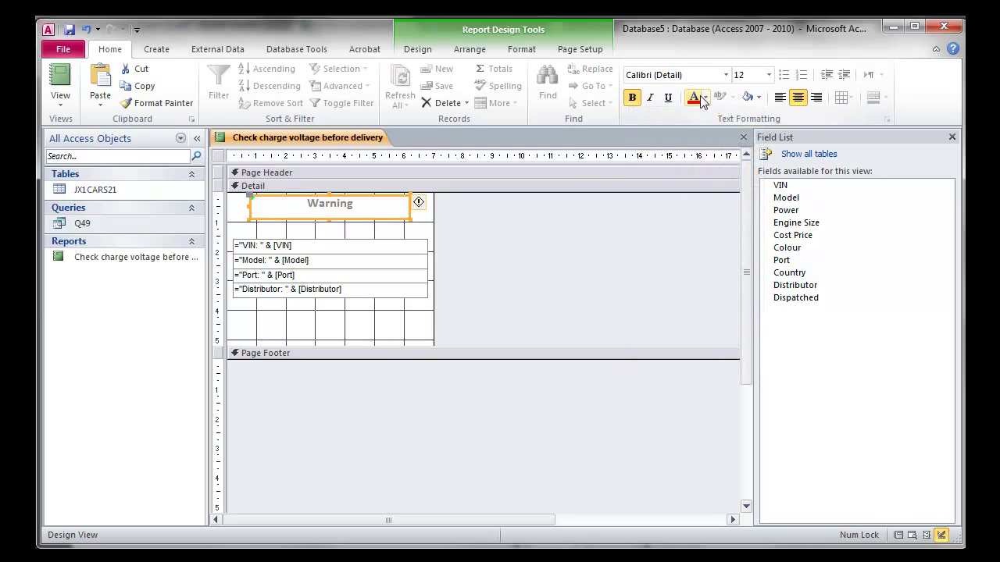
{"action": "left_click", "coordinate": [706, 99]}
{"action": "left_click", "coordinate": [613, 125]}
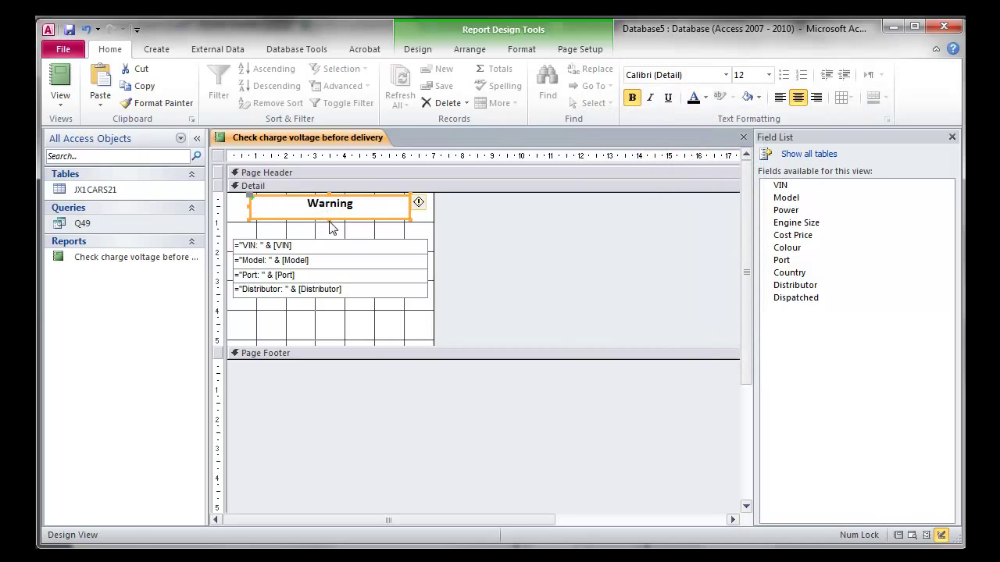
Reduce the height of the "Warning" label so its lower edge sits just below the text
{"action": "left_click", "coordinate": [329, 216]}
{"action": "key", "text": "Escape"}
{"action": "left_click", "coordinate": [353, 231]}
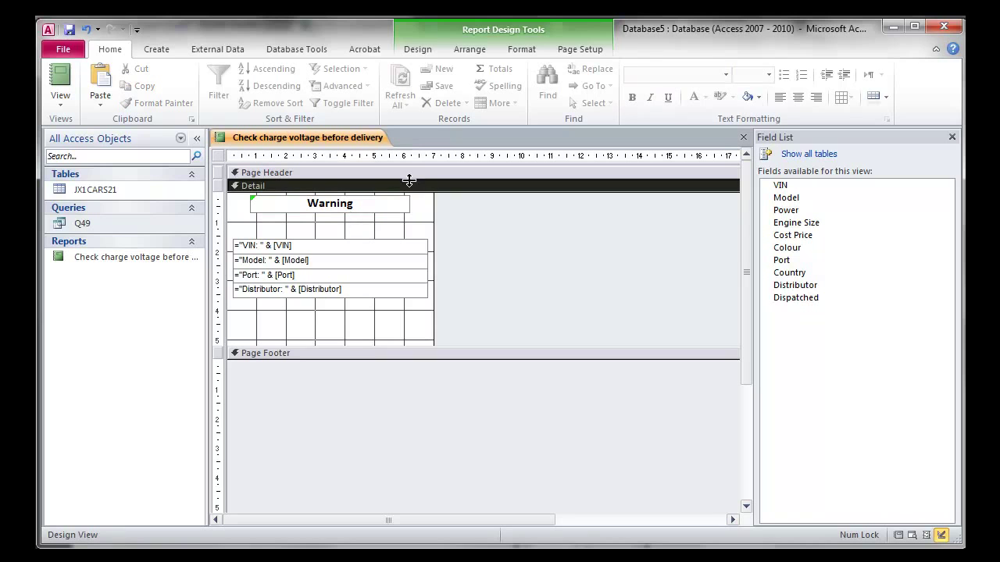
Add a label reading "Check charge voltage before delivery" between the "Warning" heading and the VIN line
{"action": "left_click", "coordinate": [426, 50]}
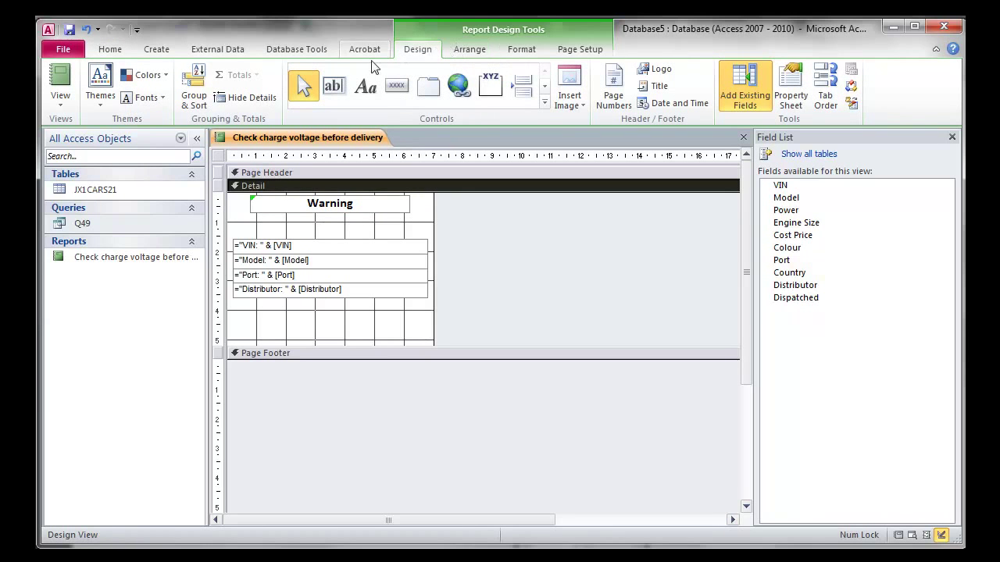
{"action": "left_click", "coordinate": [366, 86]}
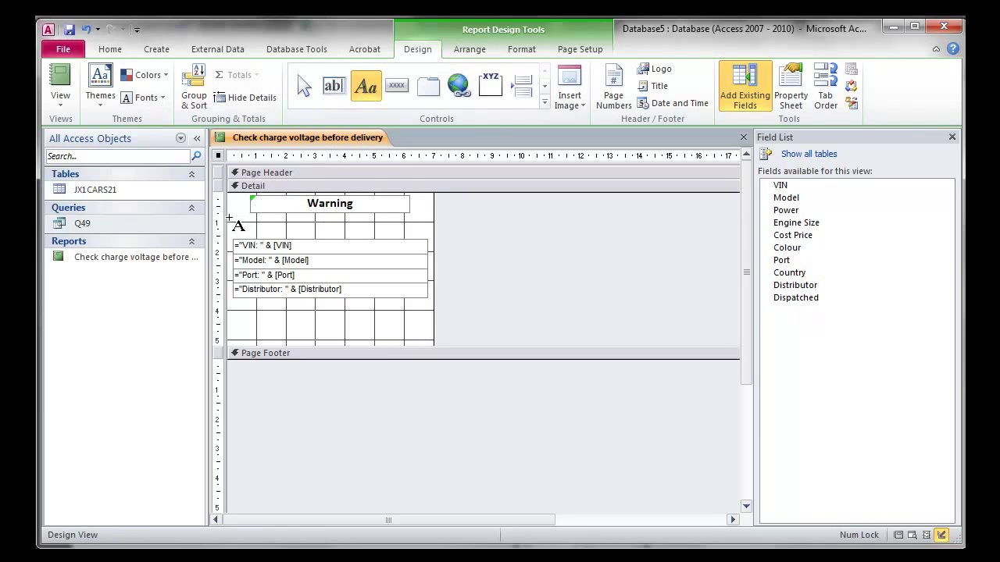
{"action": "left_click_drag", "start_coordinate": [230, 217], "coordinate": [430, 244]}
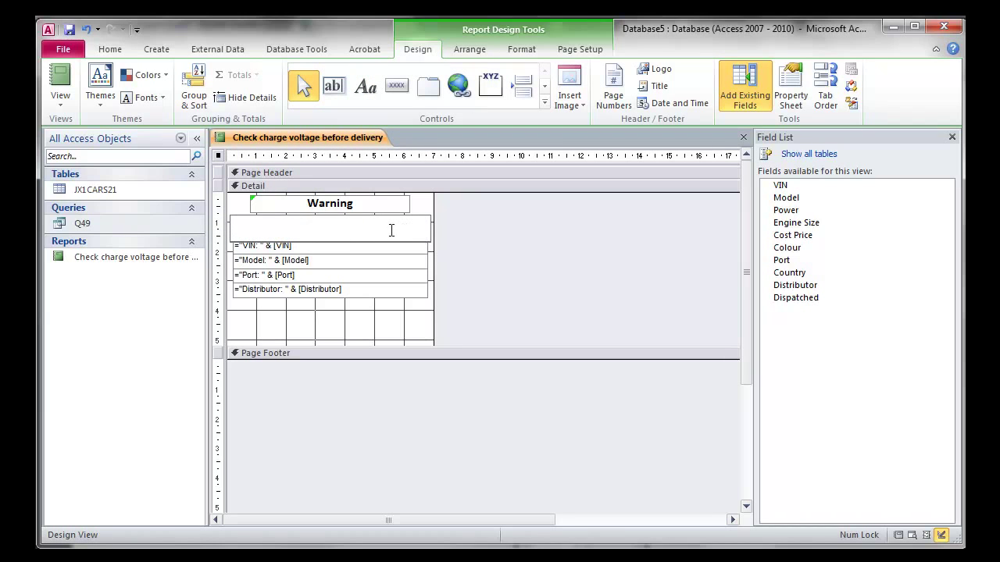
{"action": "type", "text": "Check charge voltage before delivery"}
Set the "Check charge voltage before delivery" text to black and centre it
{"action": "left_click_drag", "start_coordinate": [403, 225], "coordinate": [231, 224]}
{"action": "left_click", "coordinate": [110, 50]}
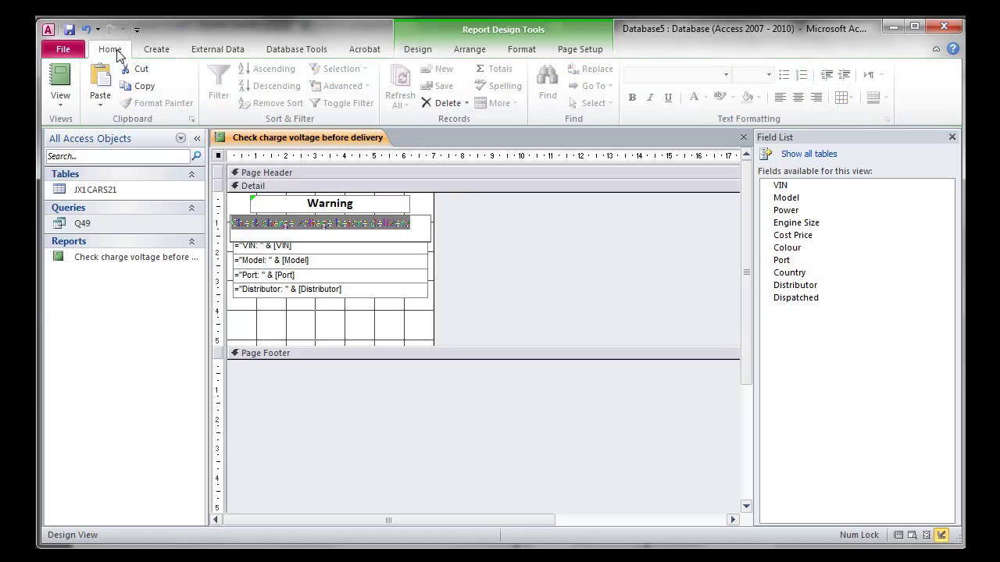
{"action": "left_click", "coordinate": [372, 325]}
{"action": "left_click", "coordinate": [400, 228]}
{"action": "left_click_drag", "start_coordinate": [283, 224], "coordinate": [231, 224]}
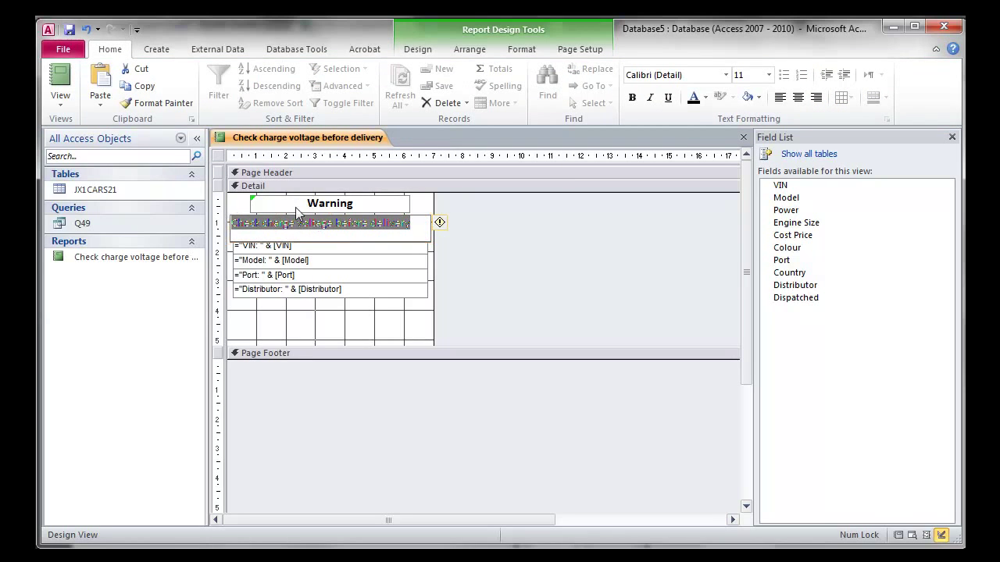
{"action": "left_click", "coordinate": [694, 98]}
{"action": "left_click", "coordinate": [747, 97]}
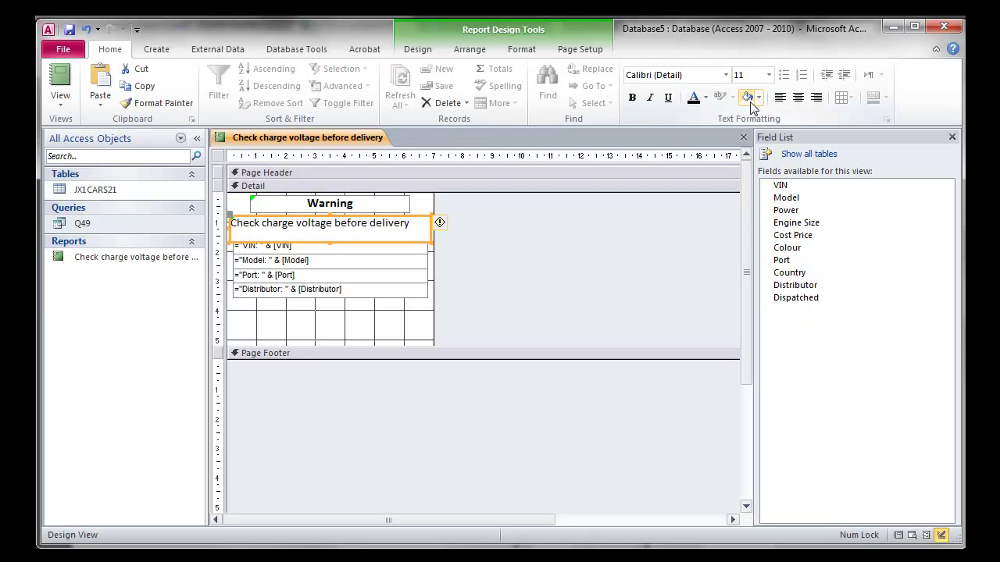
{"action": "left_click", "coordinate": [798, 98]}
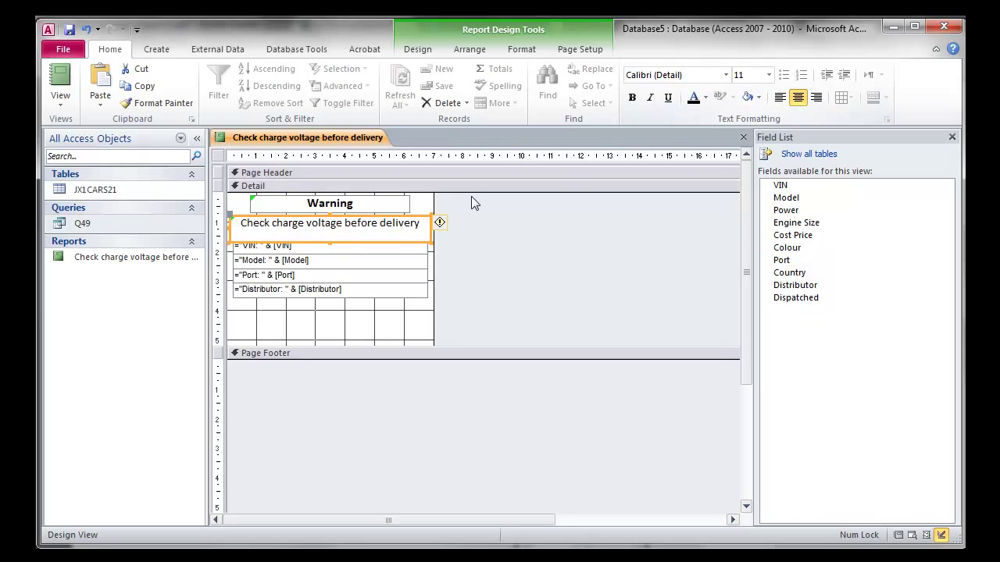
Set the "Check charge voltage before delivery" heading to font size 12 and bold
{"action": "left_click", "coordinate": [415, 224]}
{"action": "left_click_drag", "start_coordinate": [417, 224], "coordinate": [240, 225]}
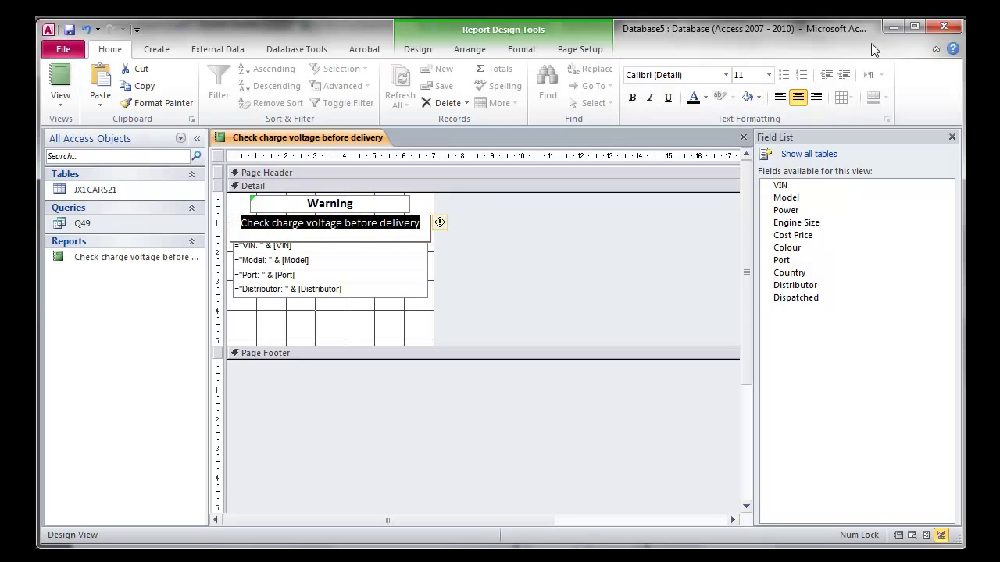
{"action": "left_click", "coordinate": [770, 75]}
{"action": "left_click", "coordinate": [749, 144]}
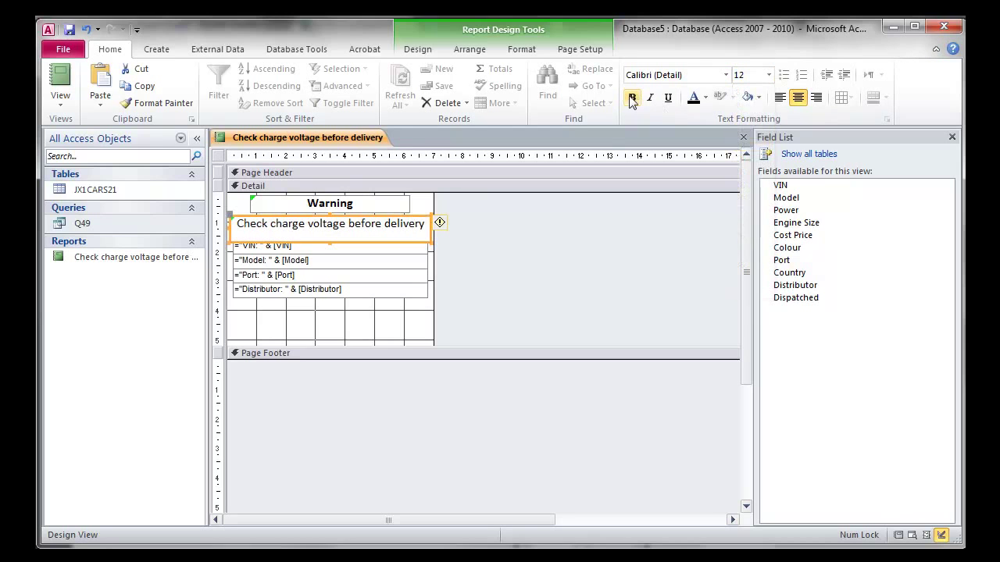
{"action": "left_click", "coordinate": [633, 99]}
Reduce the "Check charge voltage before delivery" label's height to fit its text and narrow the "Warning" label slightly
{"action": "left_click", "coordinate": [329, 238]}
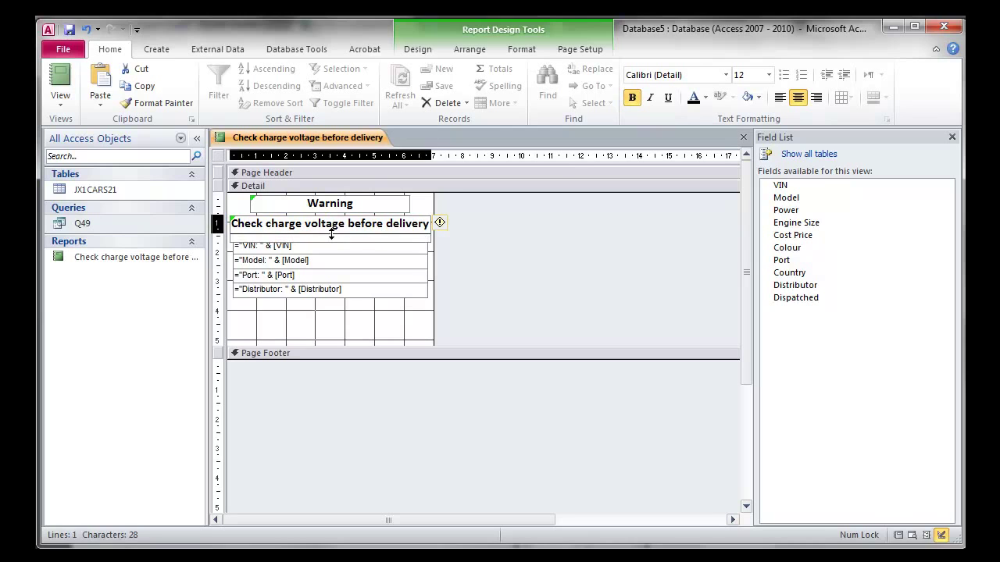
{"action": "key", "text": "Escape"}
{"action": "left_click_drag", "start_coordinate": [435, 314], "coordinate": [436, 313]}
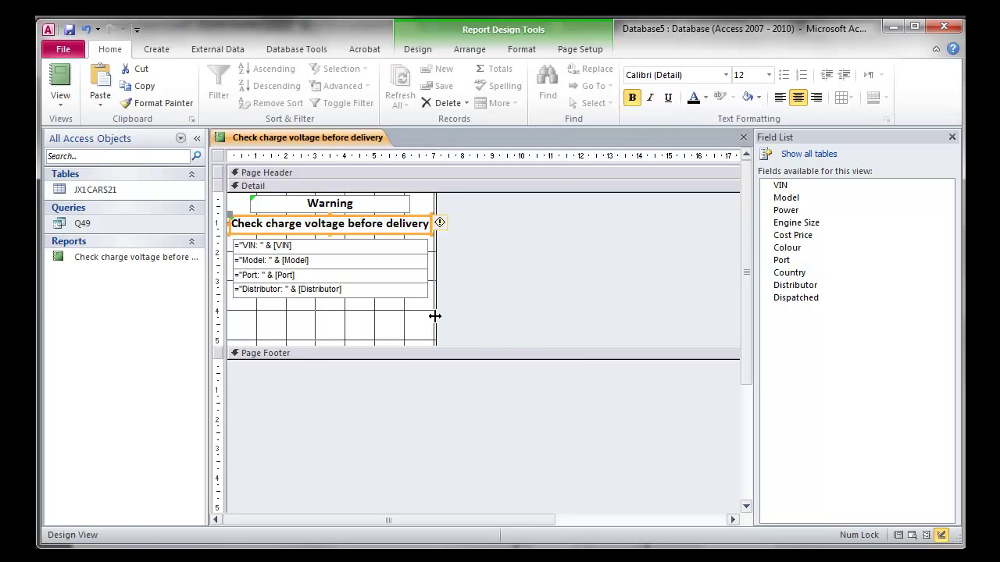
{"action": "left_click", "coordinate": [406, 203]}
{"action": "left_click_drag", "start_coordinate": [407, 201], "coordinate": [402, 201]}
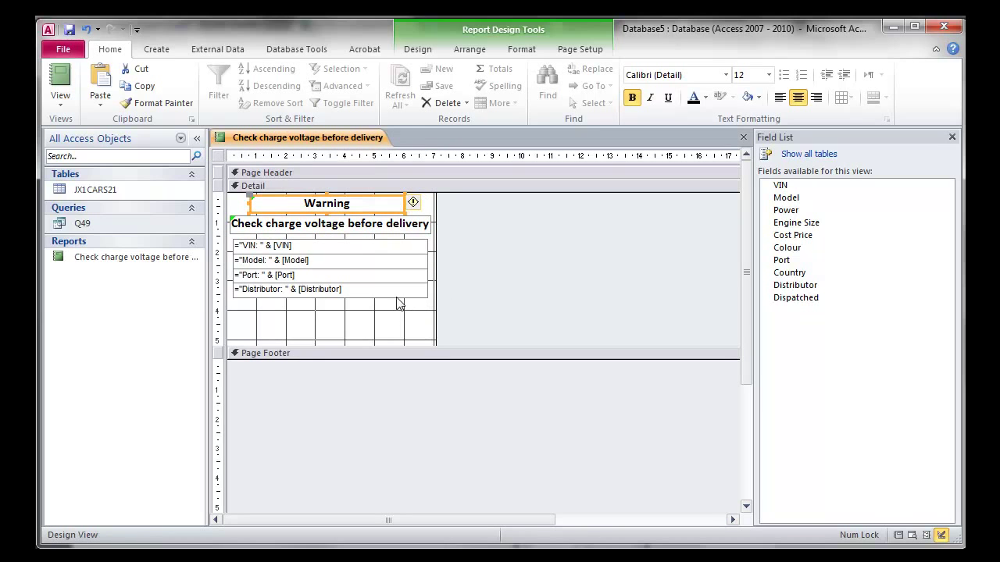
Move all the Detail controls down about 0.4 cm together and widen the report area slightly, to about 7.2 cm
{"action": "left_click_drag", "start_coordinate": [466, 318], "coordinate": [227, 191]}
{"action": "left_click_drag", "start_coordinate": [293, 205], "coordinate": [295, 222]}
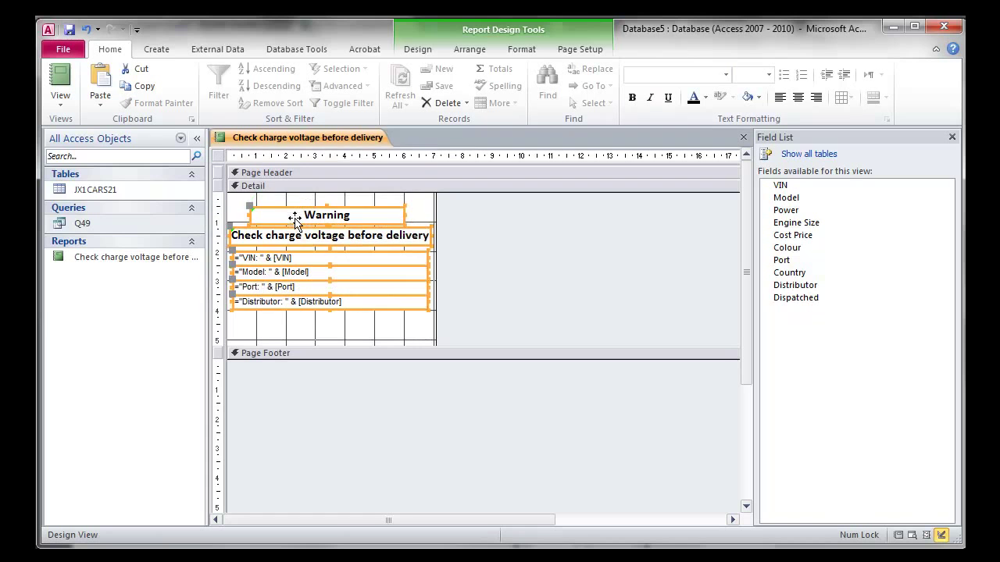
{"action": "left_click_drag", "start_coordinate": [436, 219], "coordinate": [439, 221]}
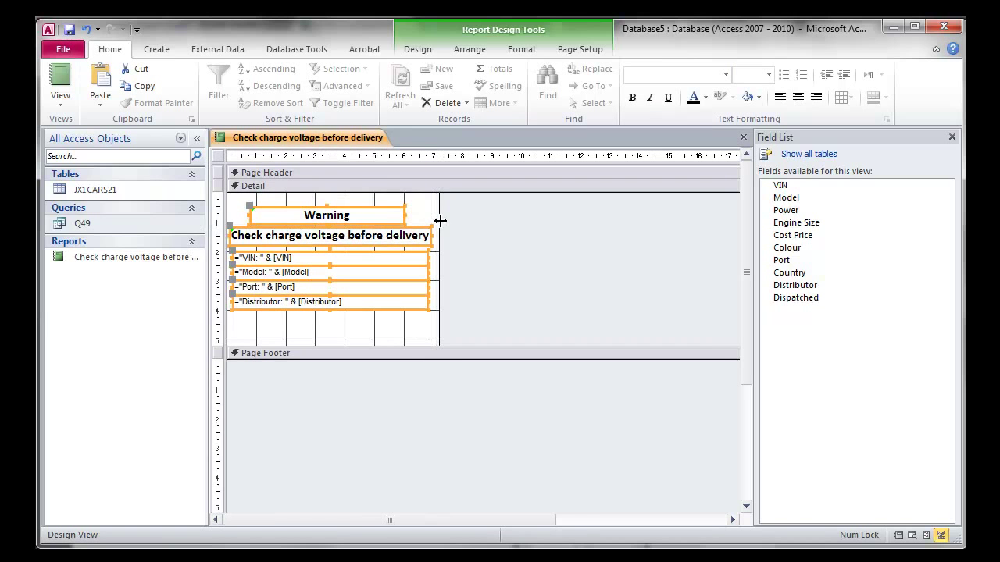
Check question 49 in Adobe Reader, return to Access and draw a rectangle about 7 by 4.6 cm around all the label's contents
{"action": "left_click", "coordinate": [475, 542]}
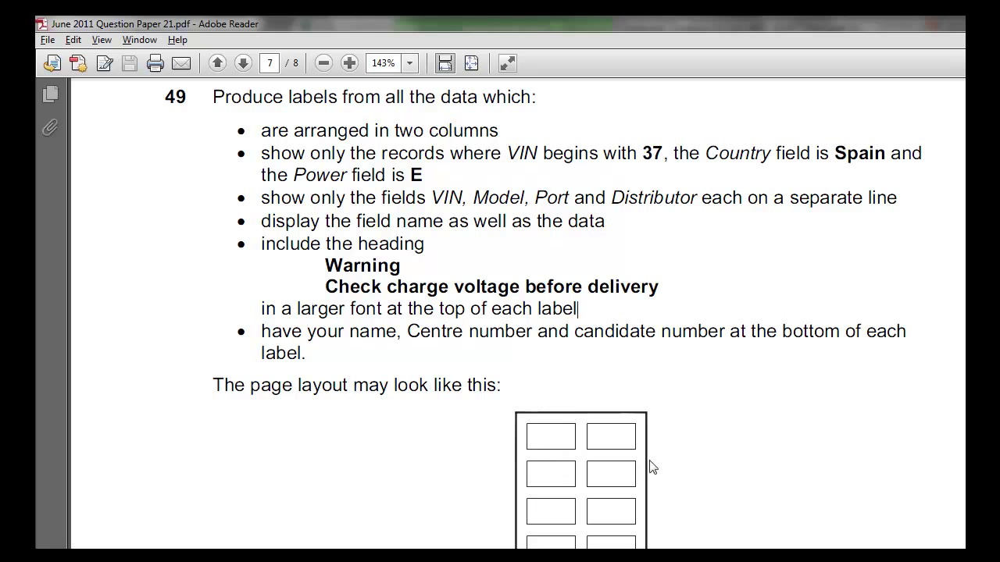
{"action": "key", "text": "alt+Tab"}
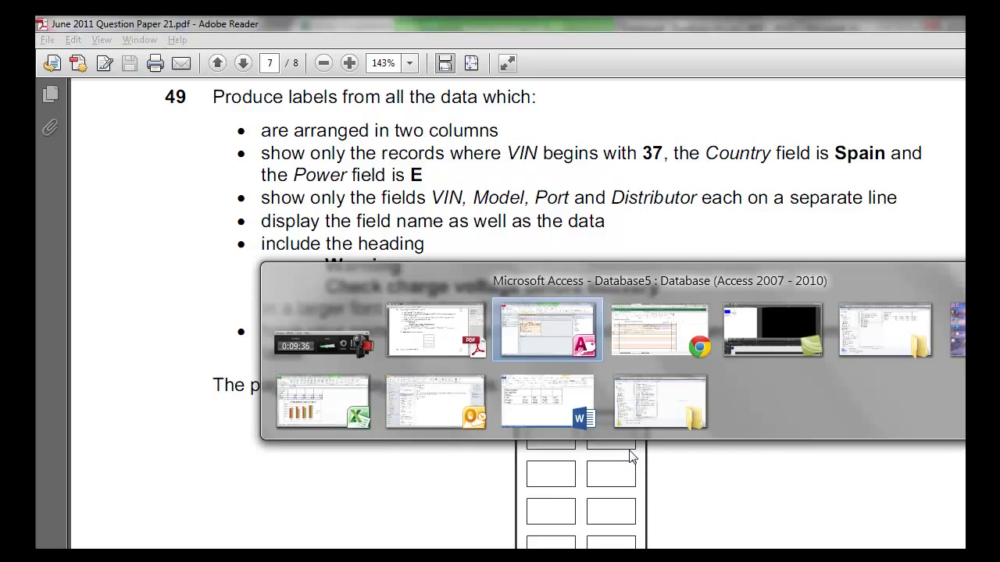
{"action": "left_click", "coordinate": [363, 334]}
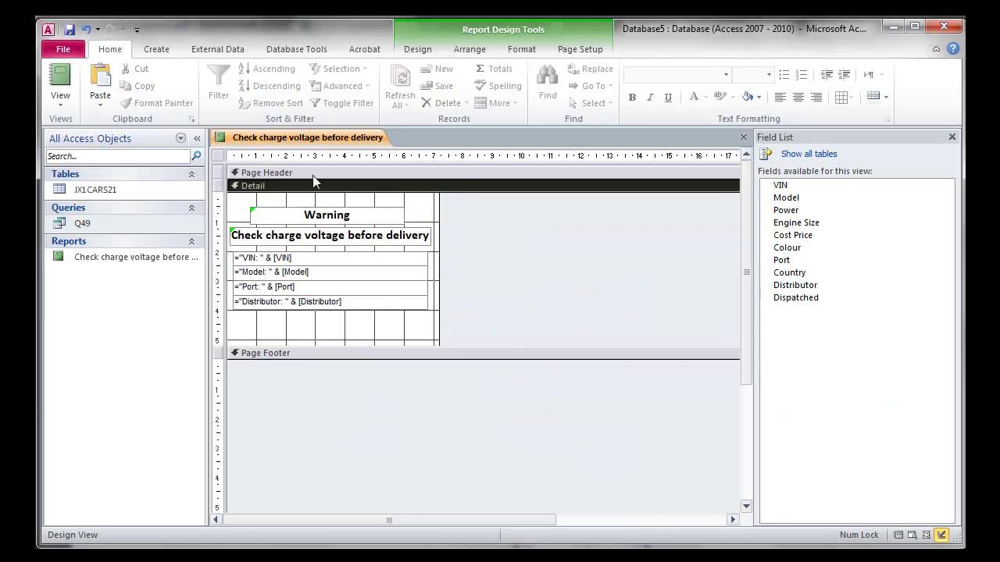
{"action": "left_click", "coordinate": [156, 49]}
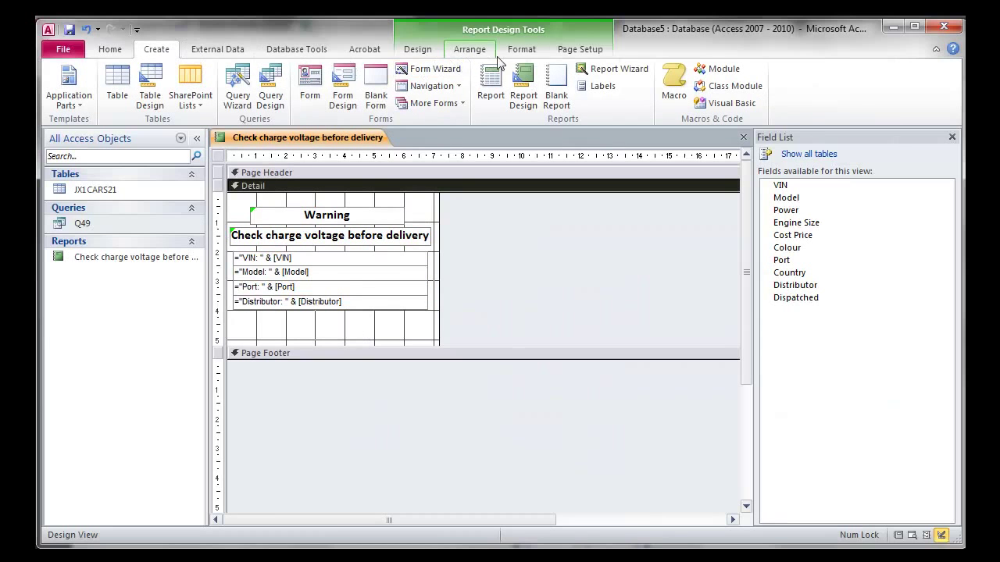
{"action": "left_click", "coordinate": [435, 53]}
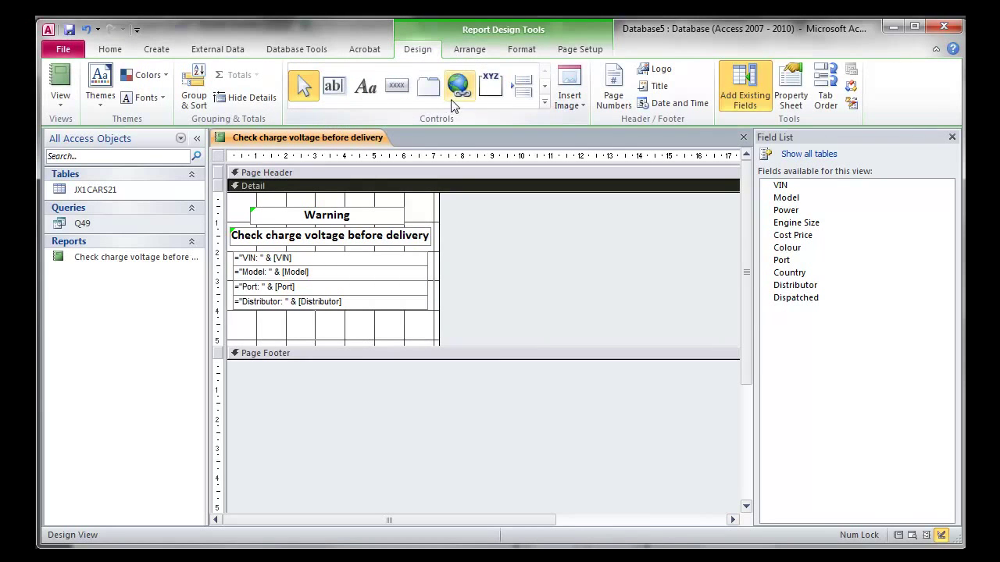
{"action": "left_click", "coordinate": [547, 103]}
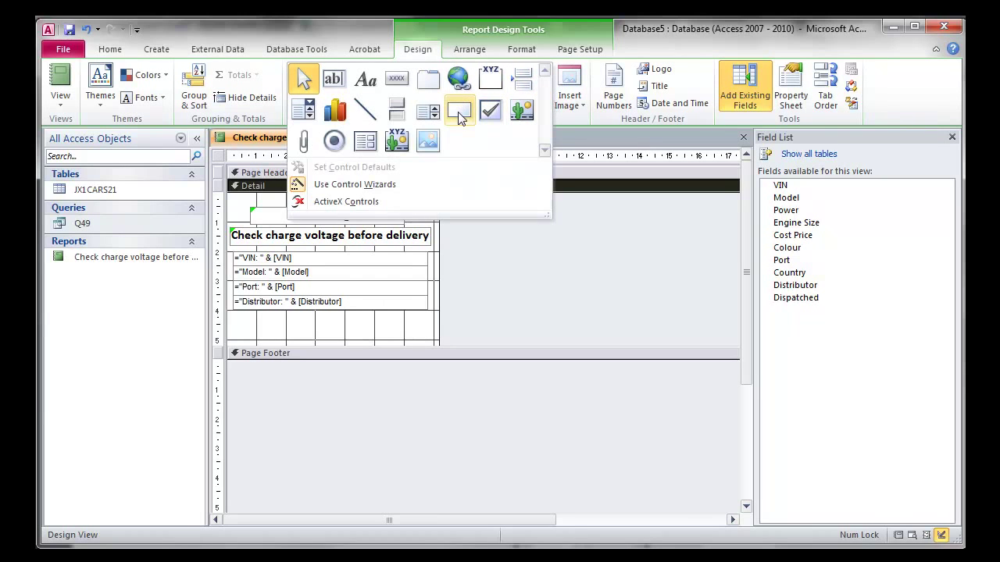
{"action": "left_click", "coordinate": [459, 113]}
{"action": "left_click_drag", "start_coordinate": [229, 197], "coordinate": [436, 333]}
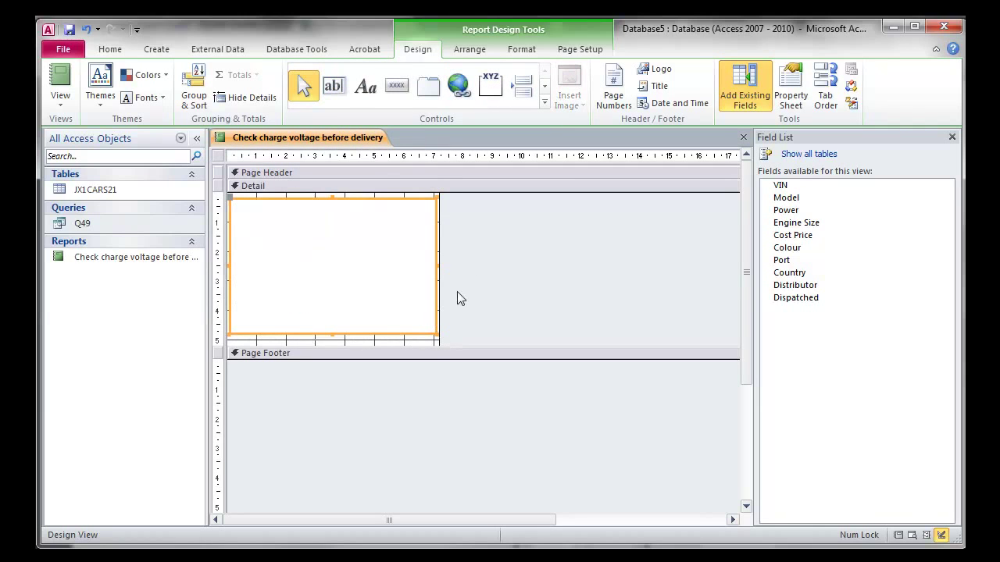
Send the rectangle to the back, behind the headings and data fields
{"action": "right_click", "coordinate": [280, 231]}
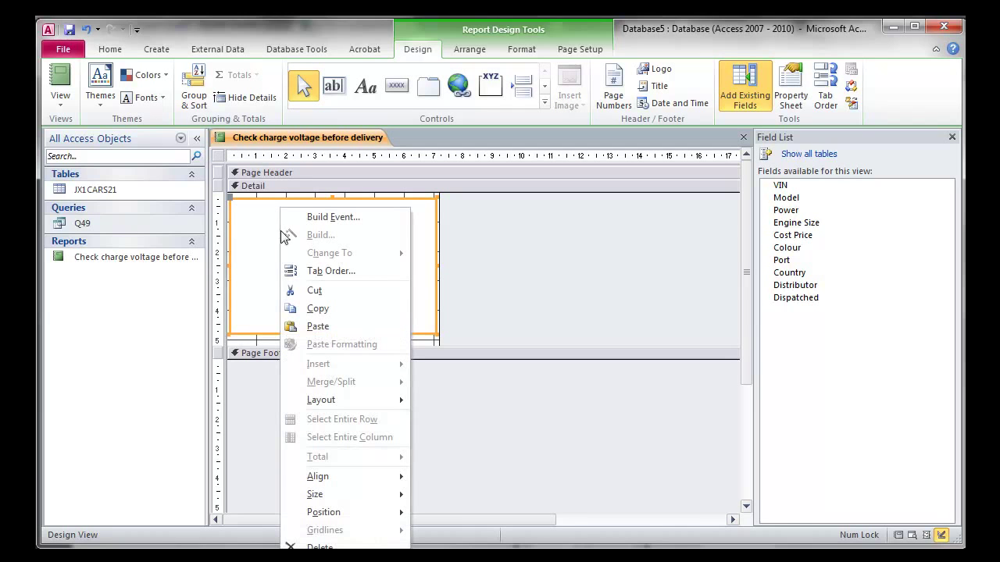
{"action": "mouse_move", "coordinate": [331, 404]}
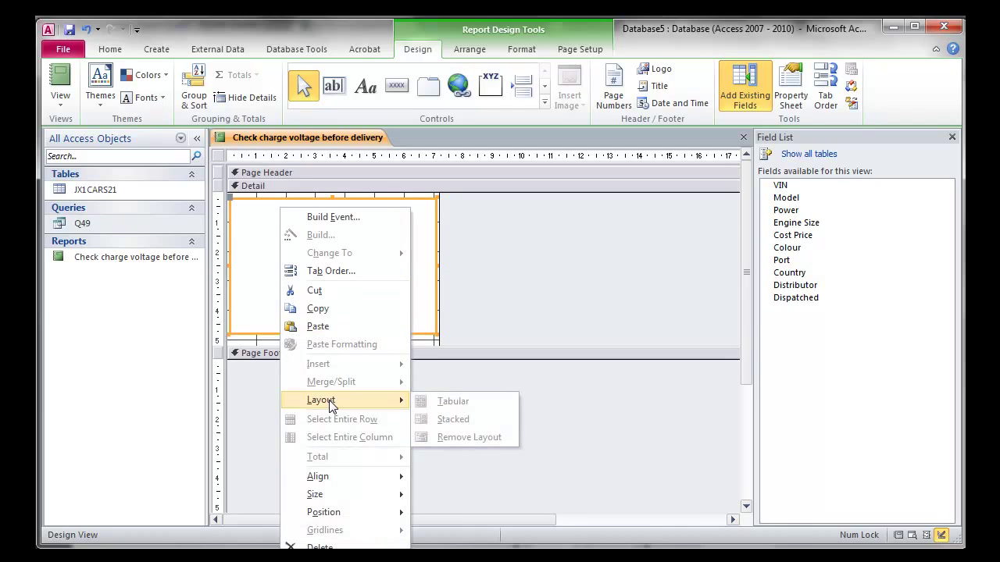
{"action": "mouse_move", "coordinate": [367, 519]}
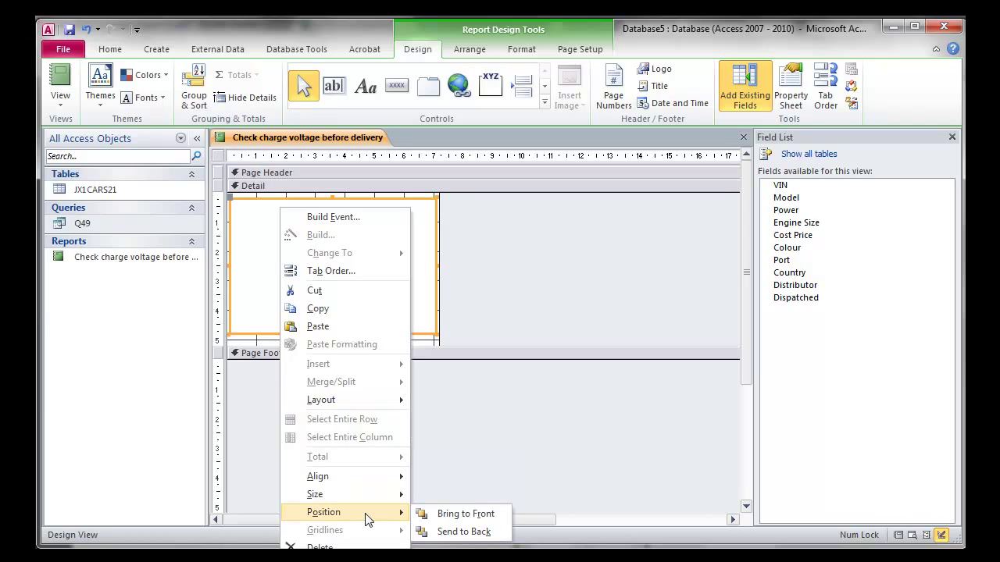
{"action": "left_click", "coordinate": [463, 532]}
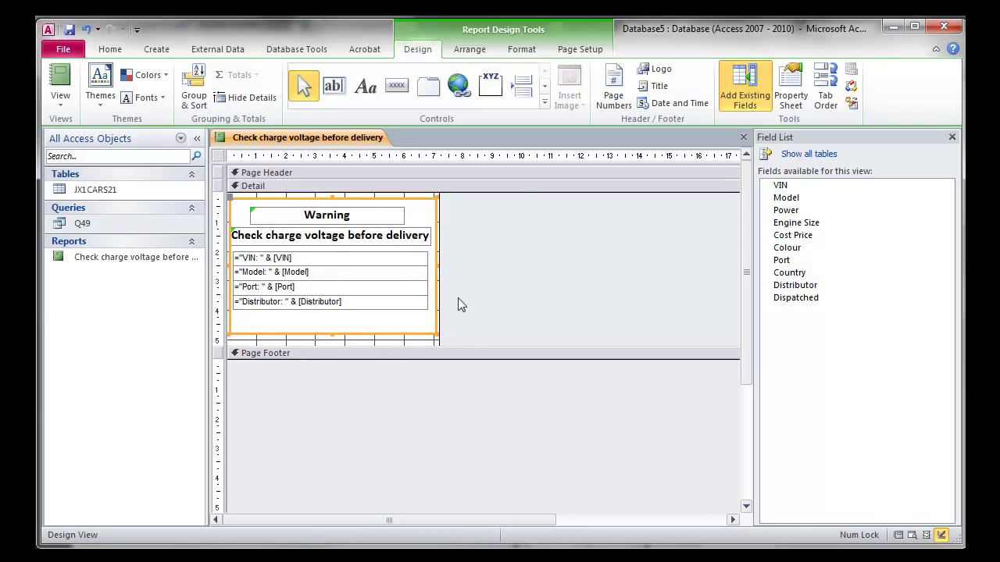
{"action": "left_click", "coordinate": [419, 344]}
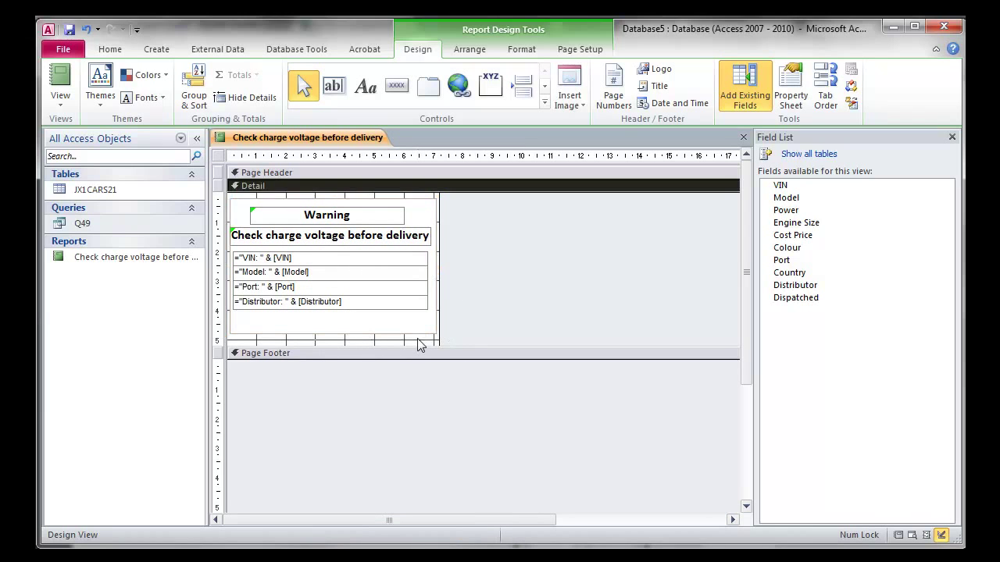
Switch to the question paper in Adobe Reader and copy the phrase "name, Centre number and candidate number" from question 49
{"action": "left_click", "coordinate": [431, 547]}
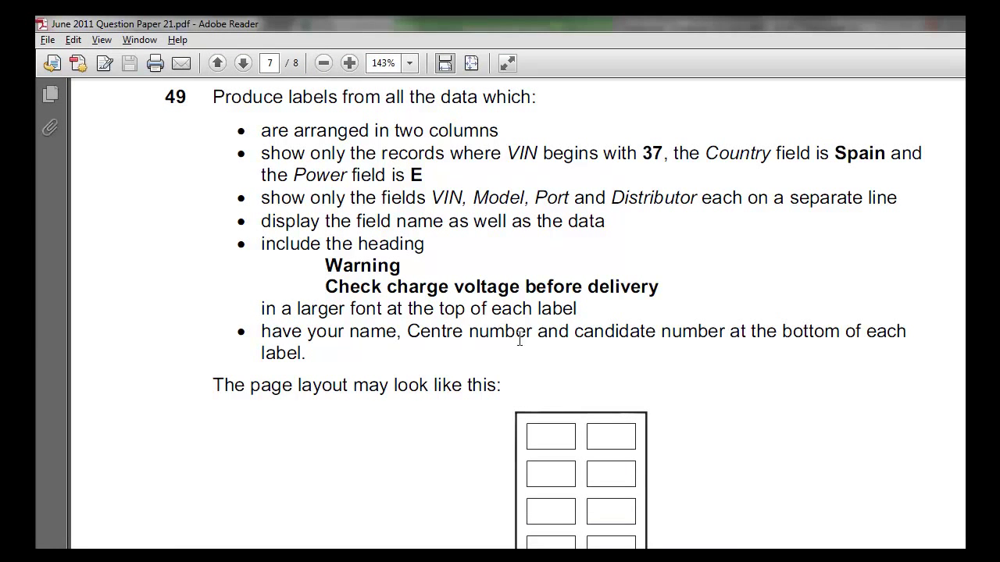
{"action": "left_click_drag", "start_coordinate": [349, 331], "coordinate": [725, 331]}
{"action": "right_click", "coordinate": [699, 330]}
{"action": "left_click", "coordinate": [707, 341]}
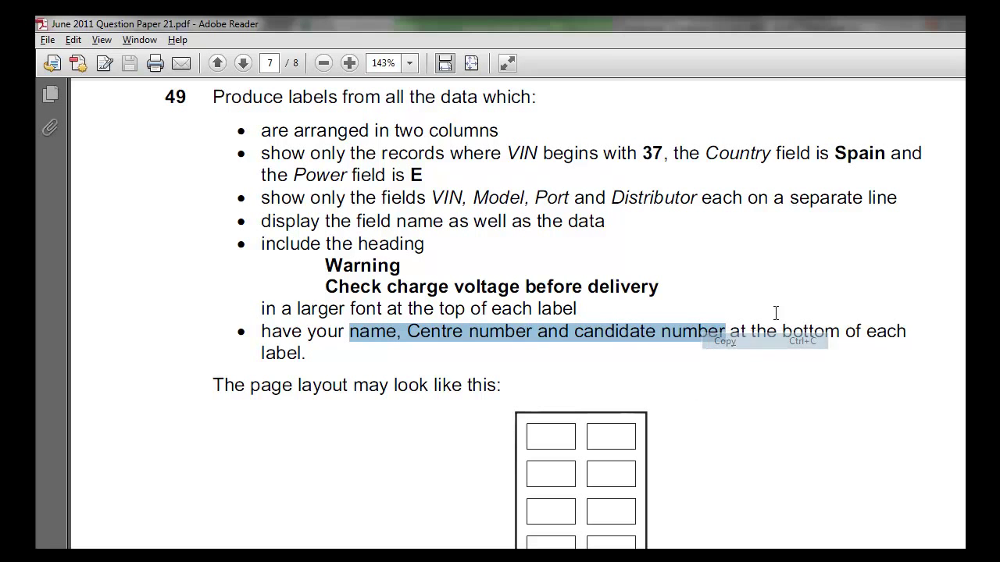
Return to the Access report and extend the rectangle's lower edge slightly downward
{"action": "key", "text": "alt+Tab"}
{"action": "left_click", "coordinate": [330, 327]}
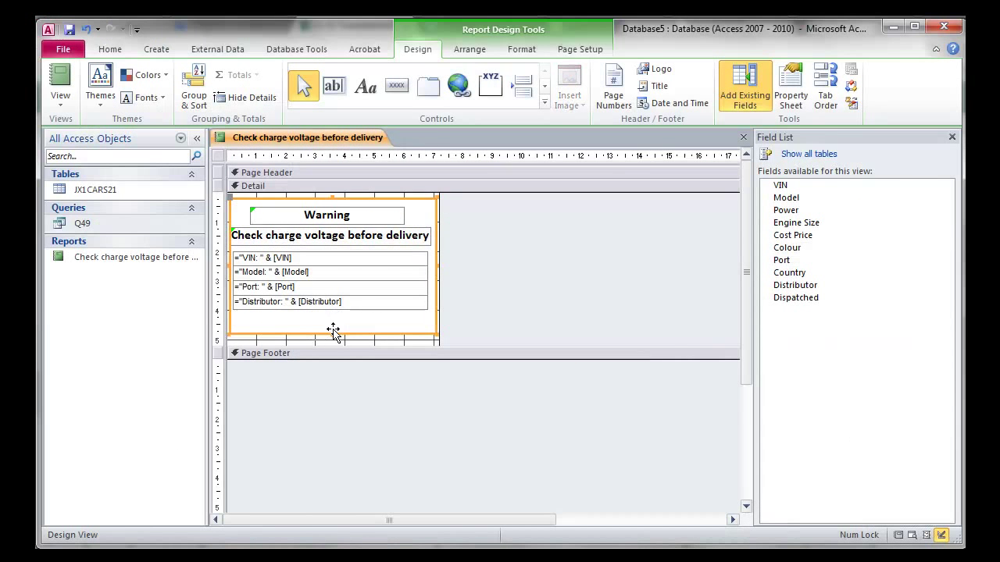
{"action": "left_click", "coordinate": [331, 339]}
{"action": "left_click", "coordinate": [329, 334]}
{"action": "left_click", "coordinate": [329, 337]}
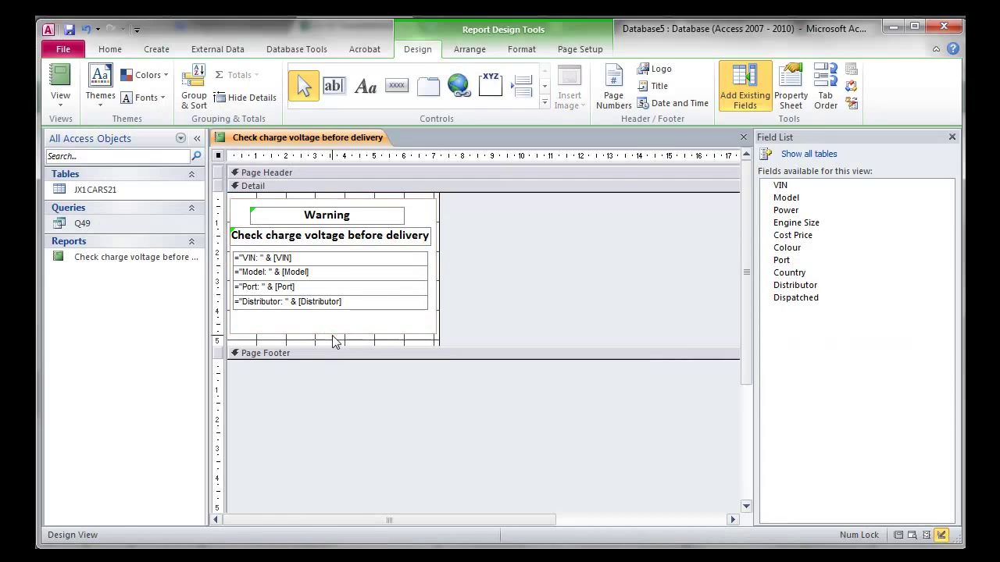
{"action": "left_click", "coordinate": [335, 336]}
{"action": "left_click_drag", "start_coordinate": [334, 336], "coordinate": [333, 341]}
Add a label below the Distributor line and paste "name, Centre number and candidate number" into it
{"action": "left_click", "coordinate": [365, 86]}
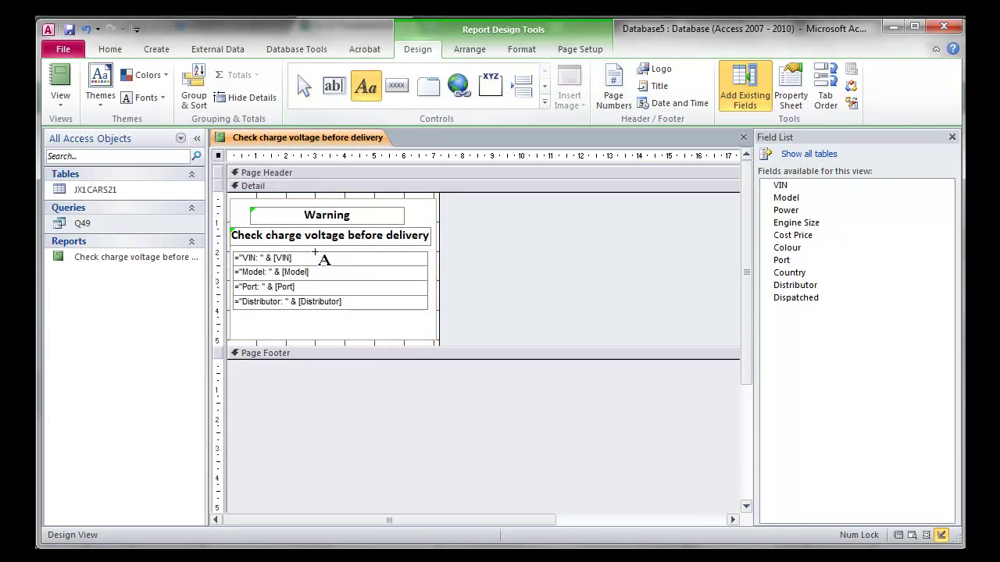
{"action": "left_click_drag", "start_coordinate": [238, 318], "coordinate": [428, 337]}
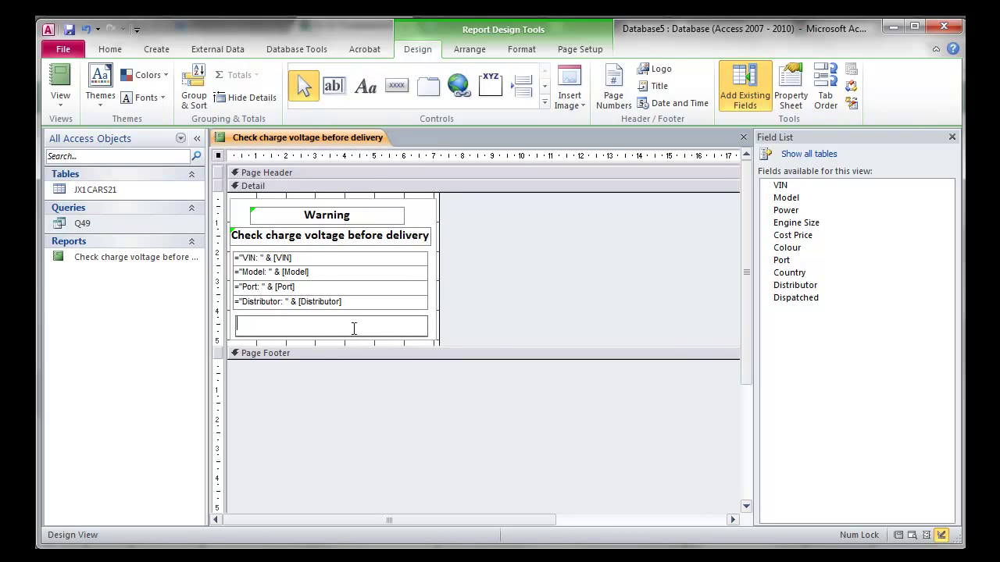
{"action": "key", "text": "ctrl+v"}
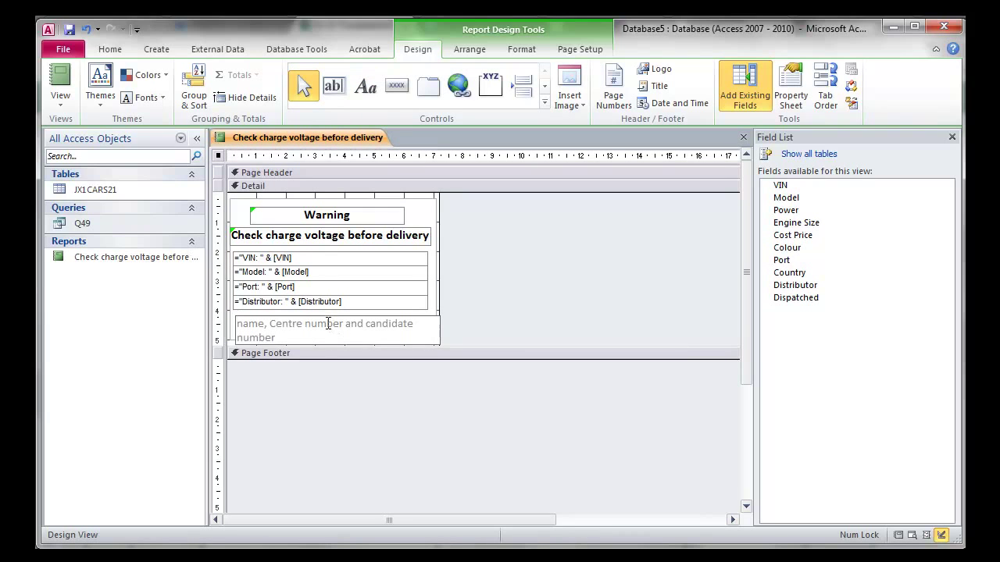
{"action": "key", "text": "Return"}
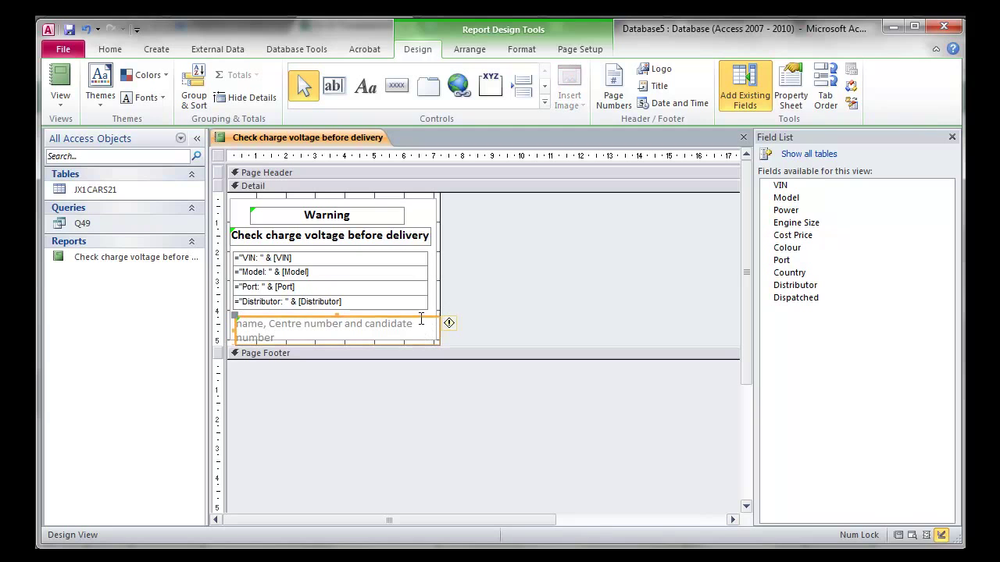
Reposition the candidate details label slightly up and left, and extend the Detail section and border rectangle downward to enclose it
{"action": "left_click_drag", "start_coordinate": [416, 319], "coordinate": [412, 315]}
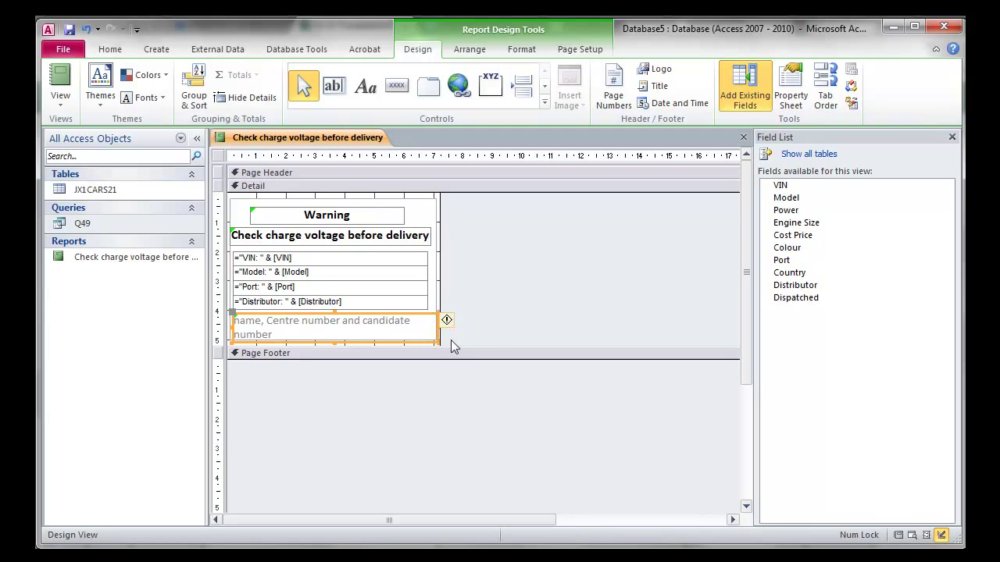
{"action": "left_click_drag", "start_coordinate": [451, 348], "coordinate": [450, 353]}
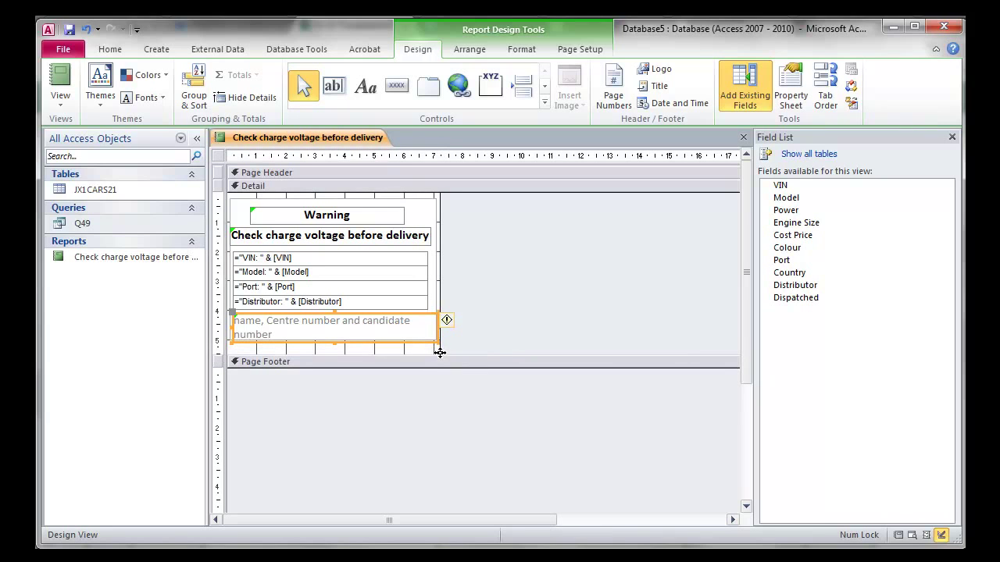
{"action": "key", "text": "ctrl+a"}
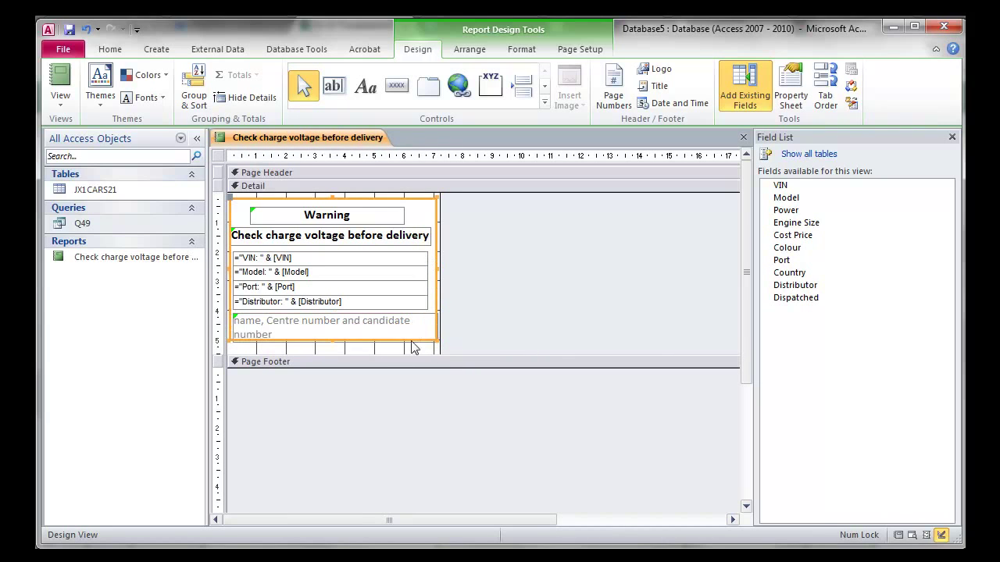
{"action": "left_click_drag", "start_coordinate": [333, 337], "coordinate": [333, 345]}
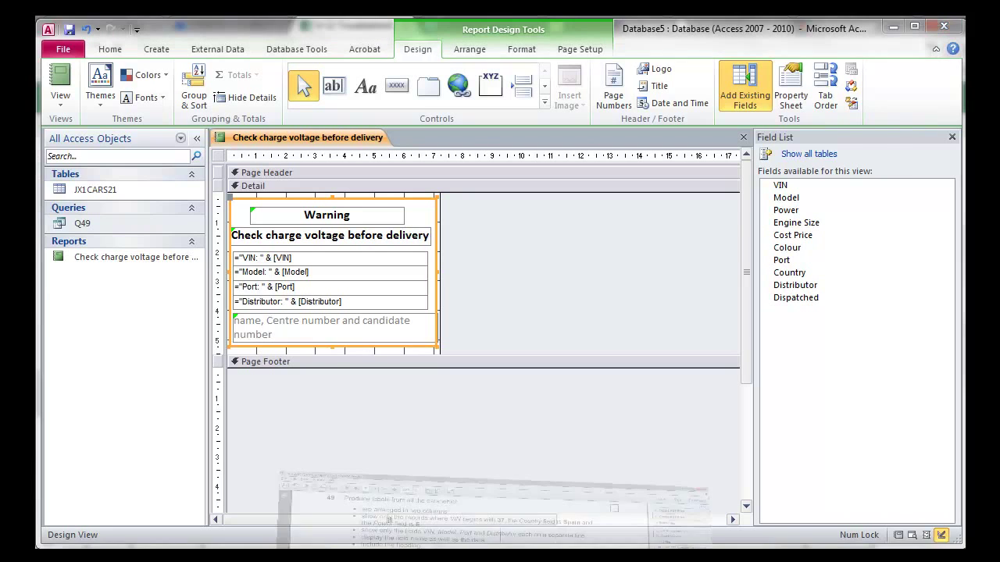
Check the remaining question 49 label requirements, the sample page layout and question 50 in Adobe Reader, and return to the Access report
{"action": "left_click", "coordinate": [456, 504]}
{"action": "left_click", "coordinate": [500, 460]}
{"action": "scroll", "coordinate": [502, 458], "scroll_direction": "down", "scroll_amount": 2}
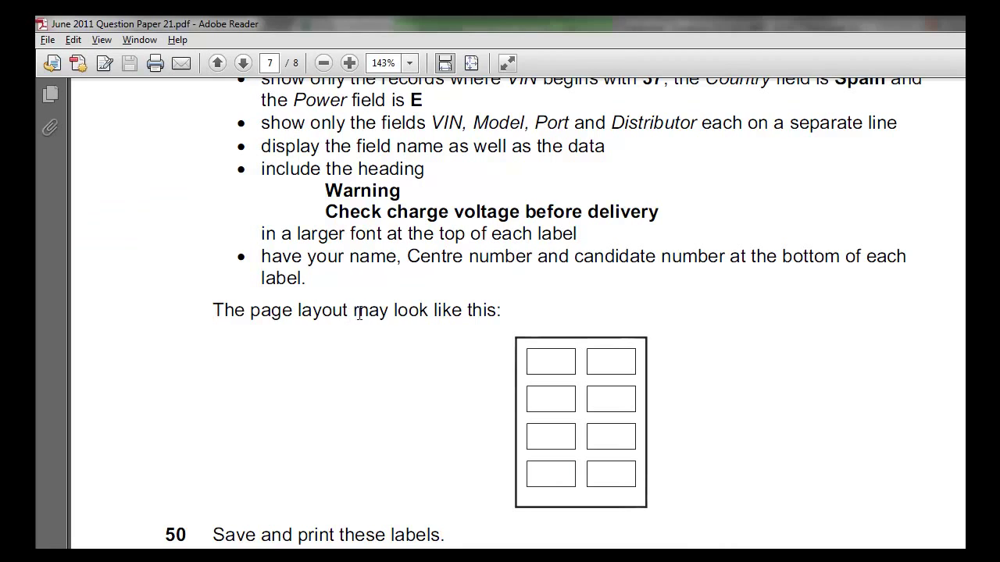
{"action": "left_click_drag", "start_coordinate": [359, 312], "coordinate": [426, 313]}
{"action": "scroll", "coordinate": [515, 382], "scroll_direction": "down", "scroll_amount": 2}
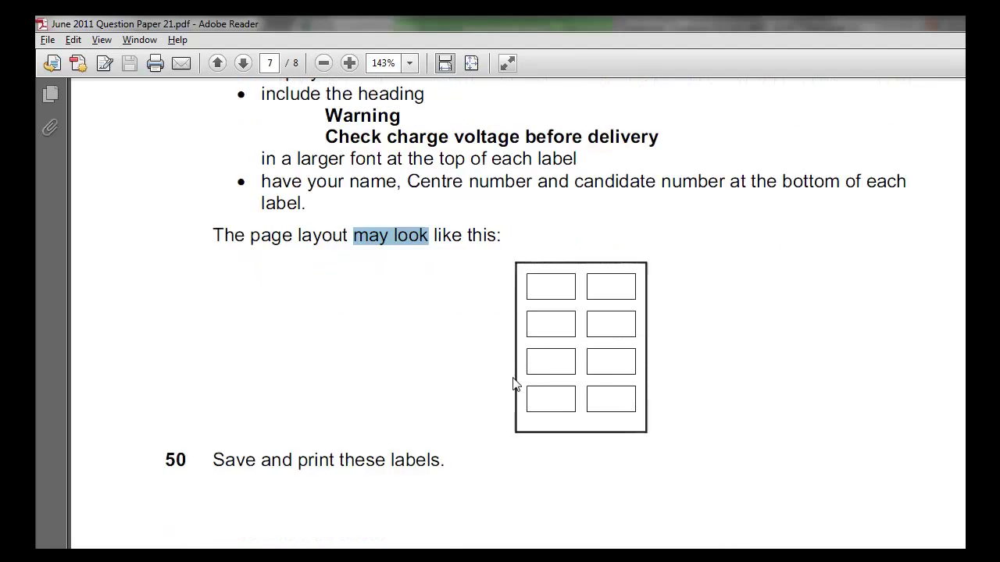
{"action": "scroll", "coordinate": [514, 383], "scroll_direction": "down", "scroll_amount": 1}
{"action": "left_click_drag", "start_coordinate": [451, 423], "coordinate": [193, 419]}
{"action": "key", "text": "alt+Tab"}
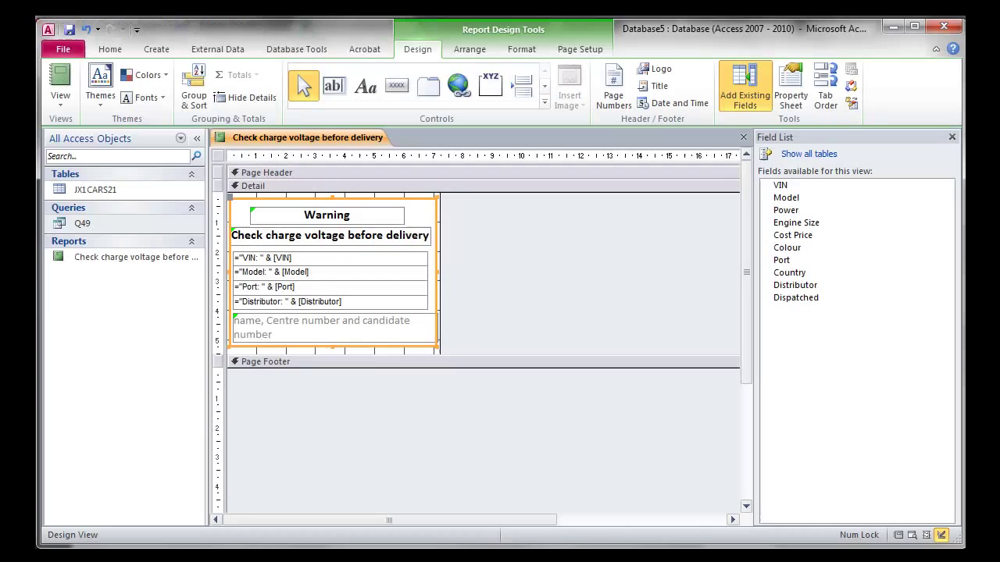
Inspect the label borders and the two-column arrangement in Print Preview, and close the preview
{"action": "left_click", "coordinate": [58, 113]}
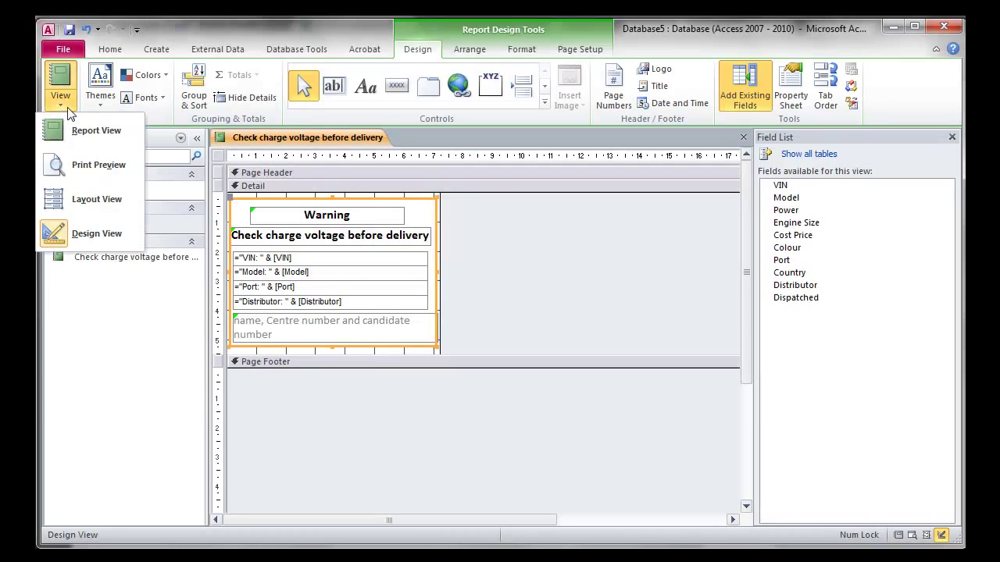
{"action": "left_click", "coordinate": [93, 163]}
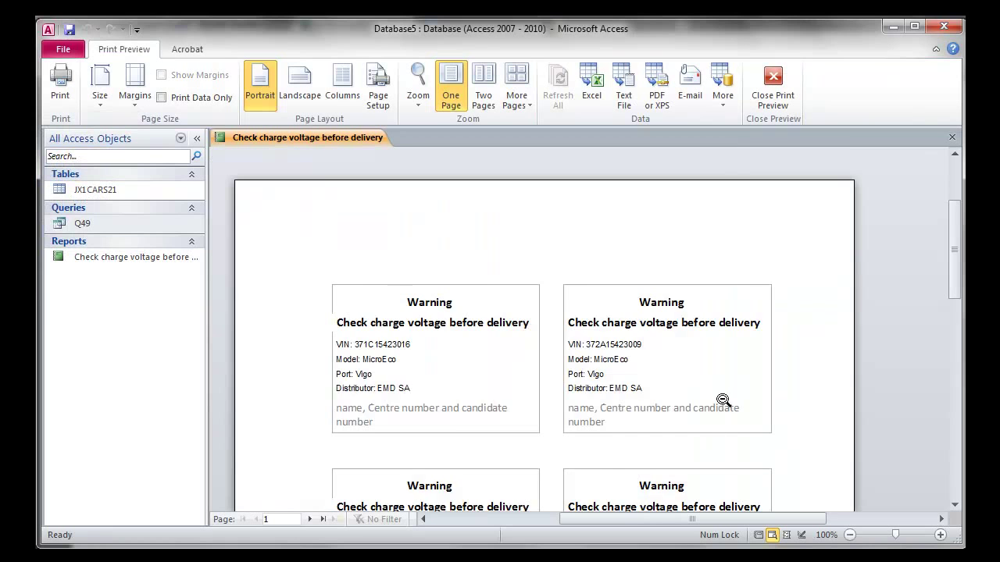
{"action": "scroll", "coordinate": [607, 391], "scroll_direction": "down", "scroll_amount": 3}
{"action": "scroll", "coordinate": [607, 391], "scroll_direction": "down", "scroll_amount": 1}
{"action": "scroll", "coordinate": [607, 381], "scroll_direction": "up", "scroll_amount": 4}
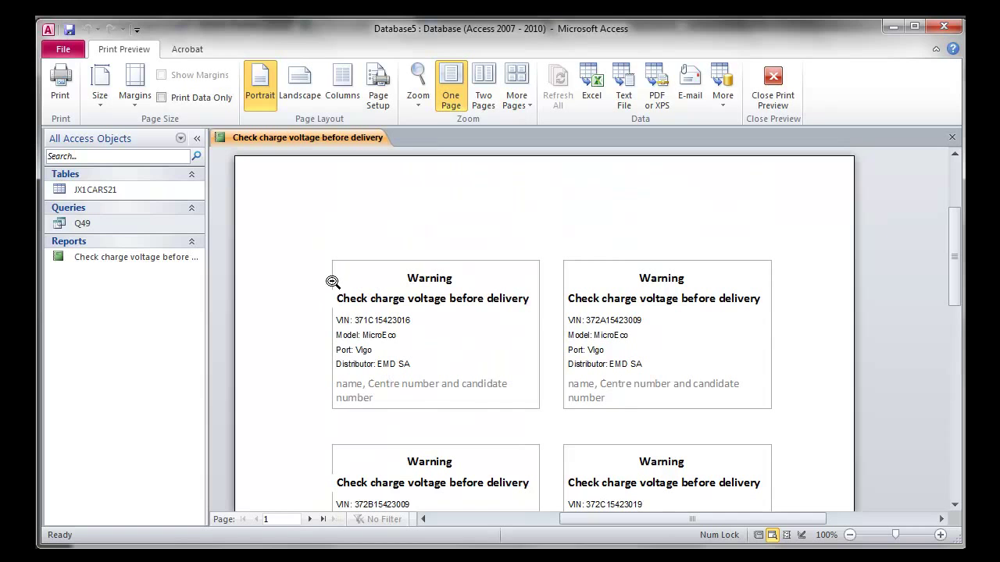
{"action": "left_click", "coordinate": [770, 90]}
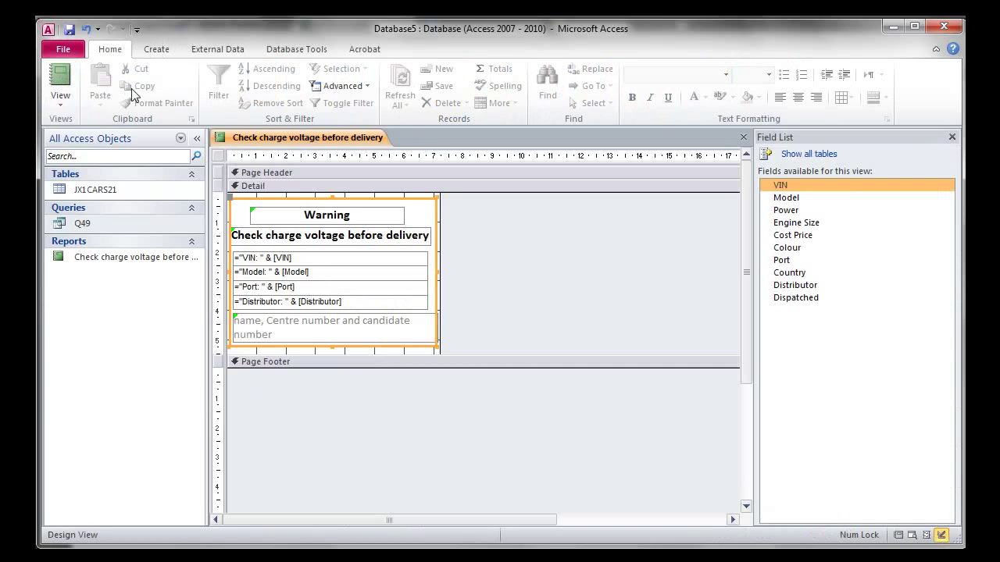
In Layout View, pull the "Check charge voltage before delivery" heading's left edge inward, away from the label border
{"action": "left_click", "coordinate": [59, 102]}
{"action": "left_click", "coordinate": [92, 200]}
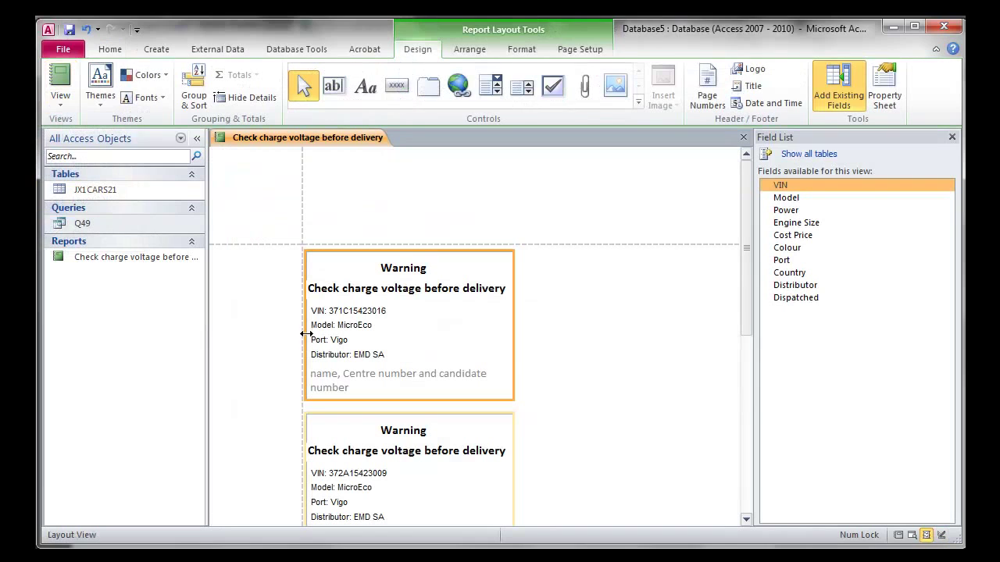
{"action": "left_click", "coordinate": [312, 288]}
{"action": "left_click_drag", "start_coordinate": [305, 284], "coordinate": [311, 286]}
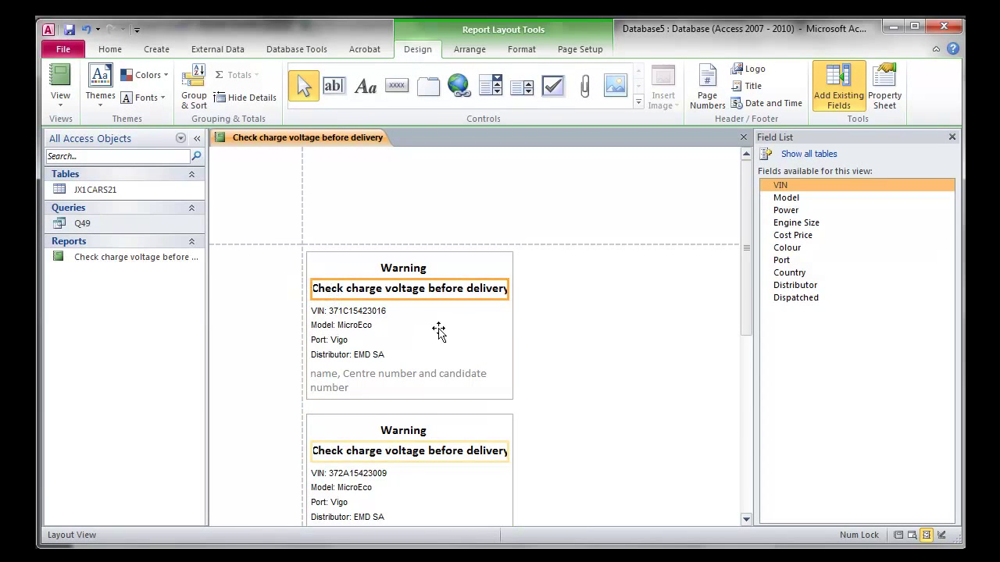
{"action": "left_click", "coordinate": [514, 291]}
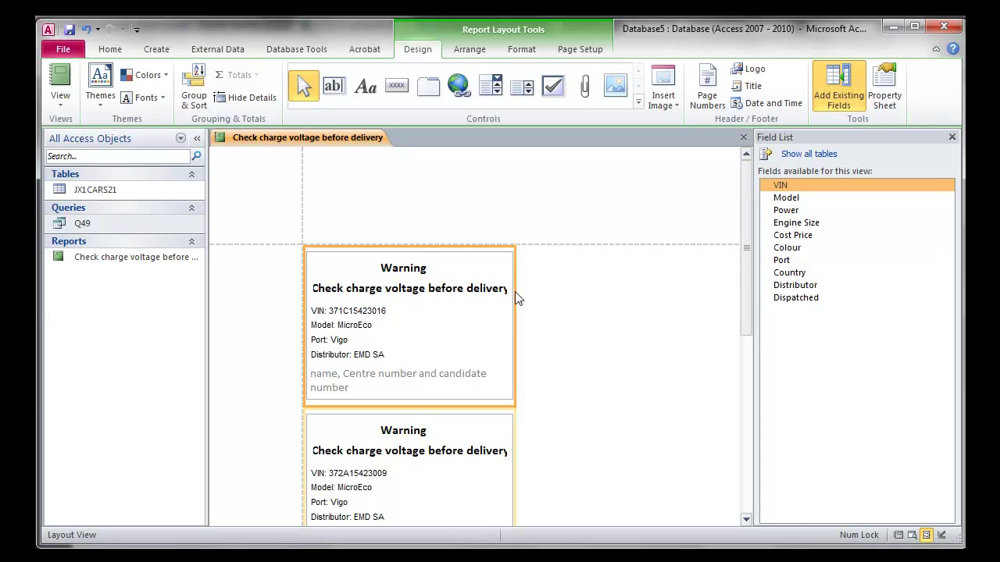
{"action": "left_click", "coordinate": [506, 289]}
{"action": "left_click", "coordinate": [444, 327]}
Return to Design View and widen the report area and the border rectangle slightly to the right
{"action": "left_click", "coordinate": [61, 95]}
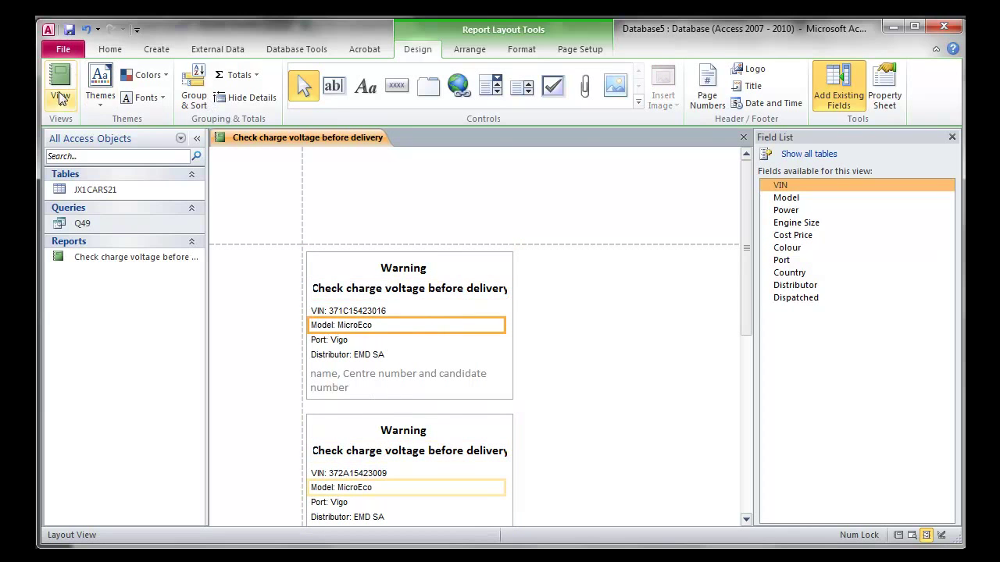
{"action": "left_click", "coordinate": [95, 232]}
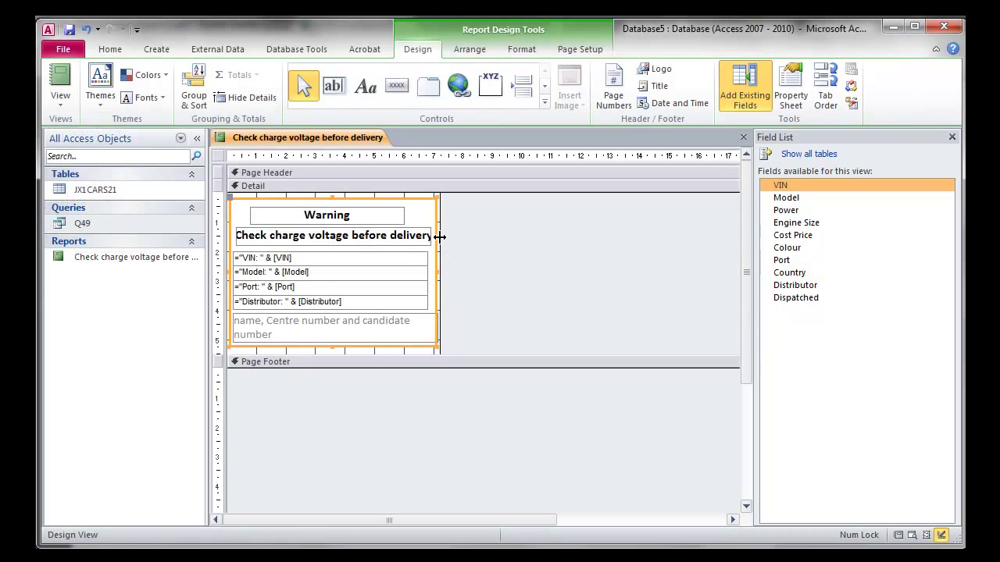
{"action": "left_click_drag", "start_coordinate": [440, 236], "coordinate": [445, 236]}
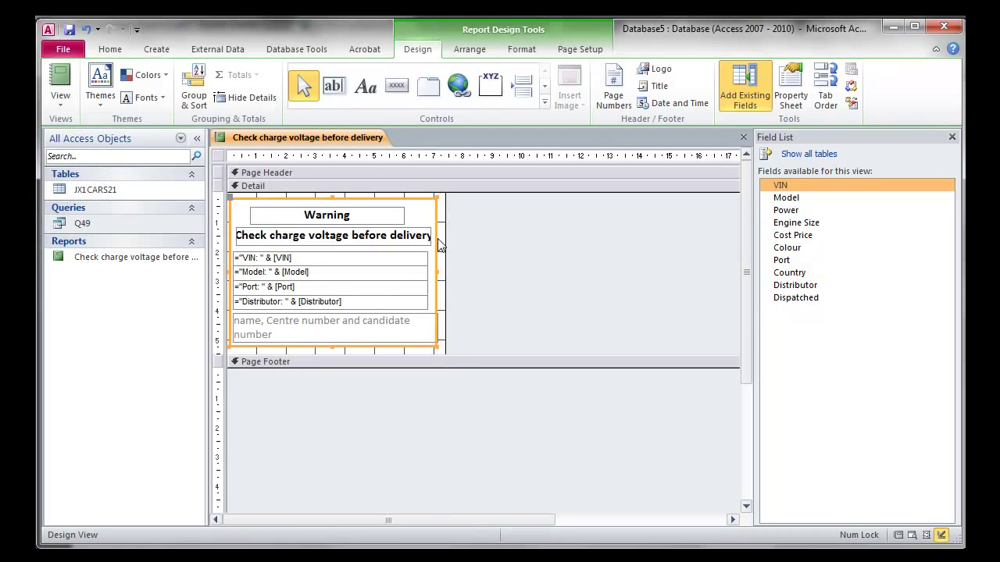
{"action": "left_click_drag", "start_coordinate": [439, 277], "coordinate": [442, 273]}
{"action": "left_click", "coordinate": [430, 242]}
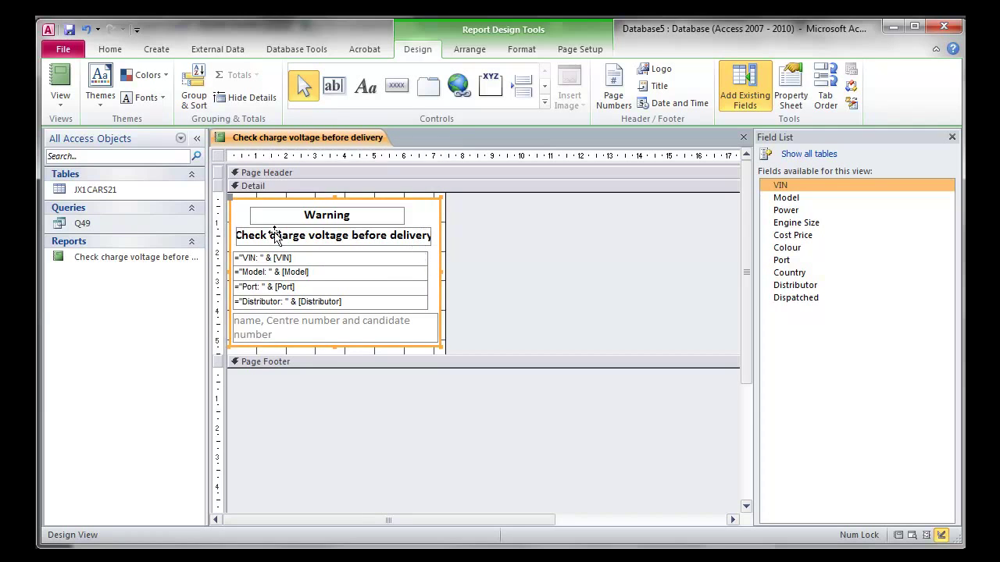
Widen the "Check charge voltage before delivery" heading slightly on both sides within the border rectangle
{"action": "left_click", "coordinate": [508, 247]}
{"action": "left_click", "coordinate": [418, 244]}
{"action": "left_click_drag", "start_coordinate": [429, 235], "coordinate": [434, 235]}
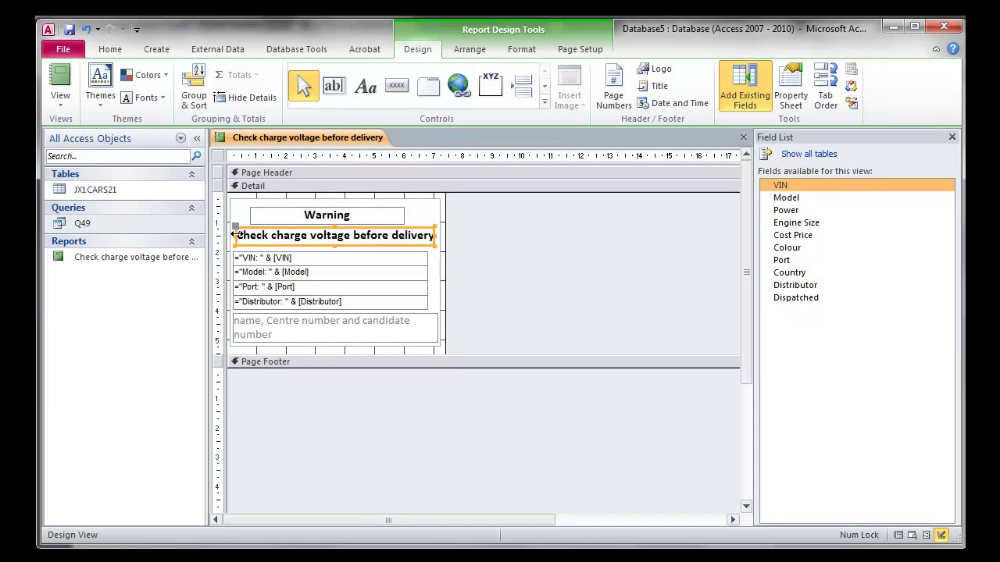
{"action": "left_click_drag", "start_coordinate": [235, 234], "coordinate": [233, 234]}
Review the adjusted labels in Layout View and Print Preview, examining the headings and borders down the page
{"action": "left_click", "coordinate": [58, 107]}
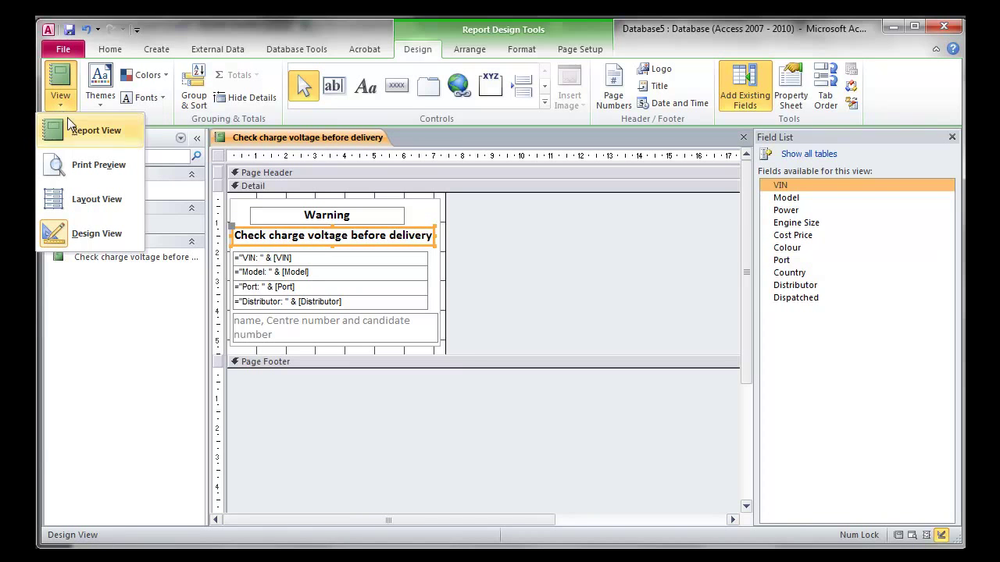
{"action": "left_click", "coordinate": [97, 200]}
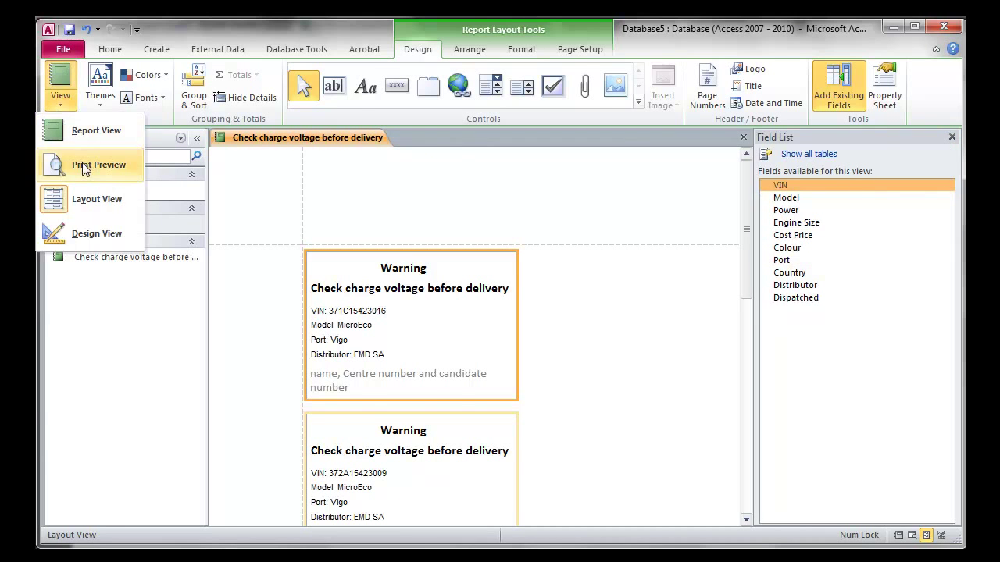
{"action": "left_click", "coordinate": [88, 166]}
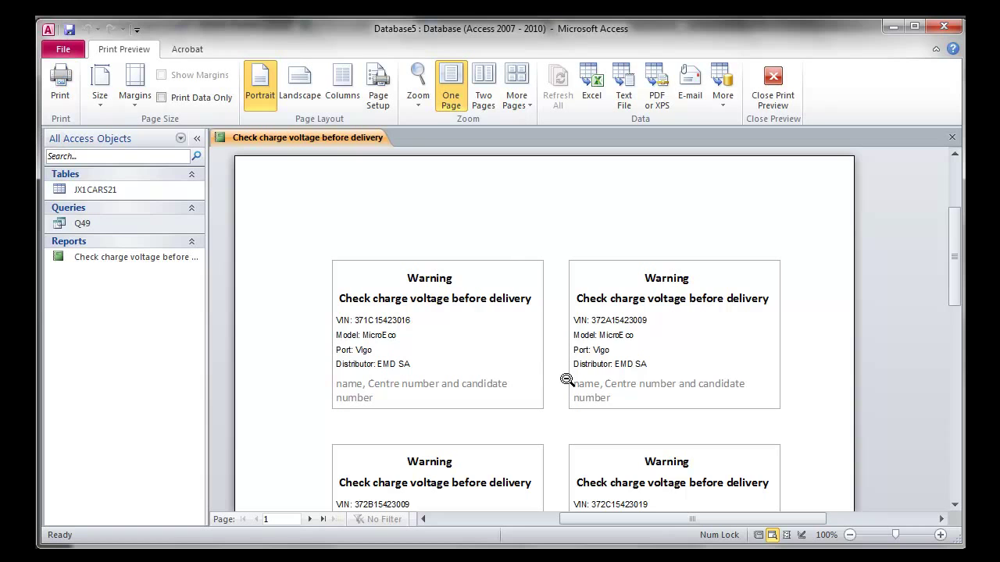
{"action": "scroll", "coordinate": [567, 380], "scroll_direction": "down", "scroll_amount": 10}
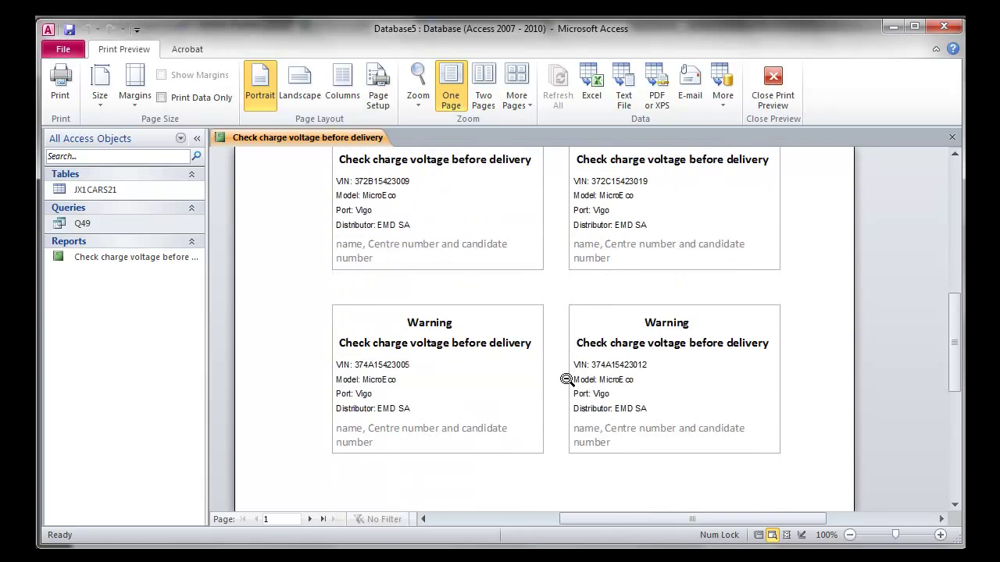